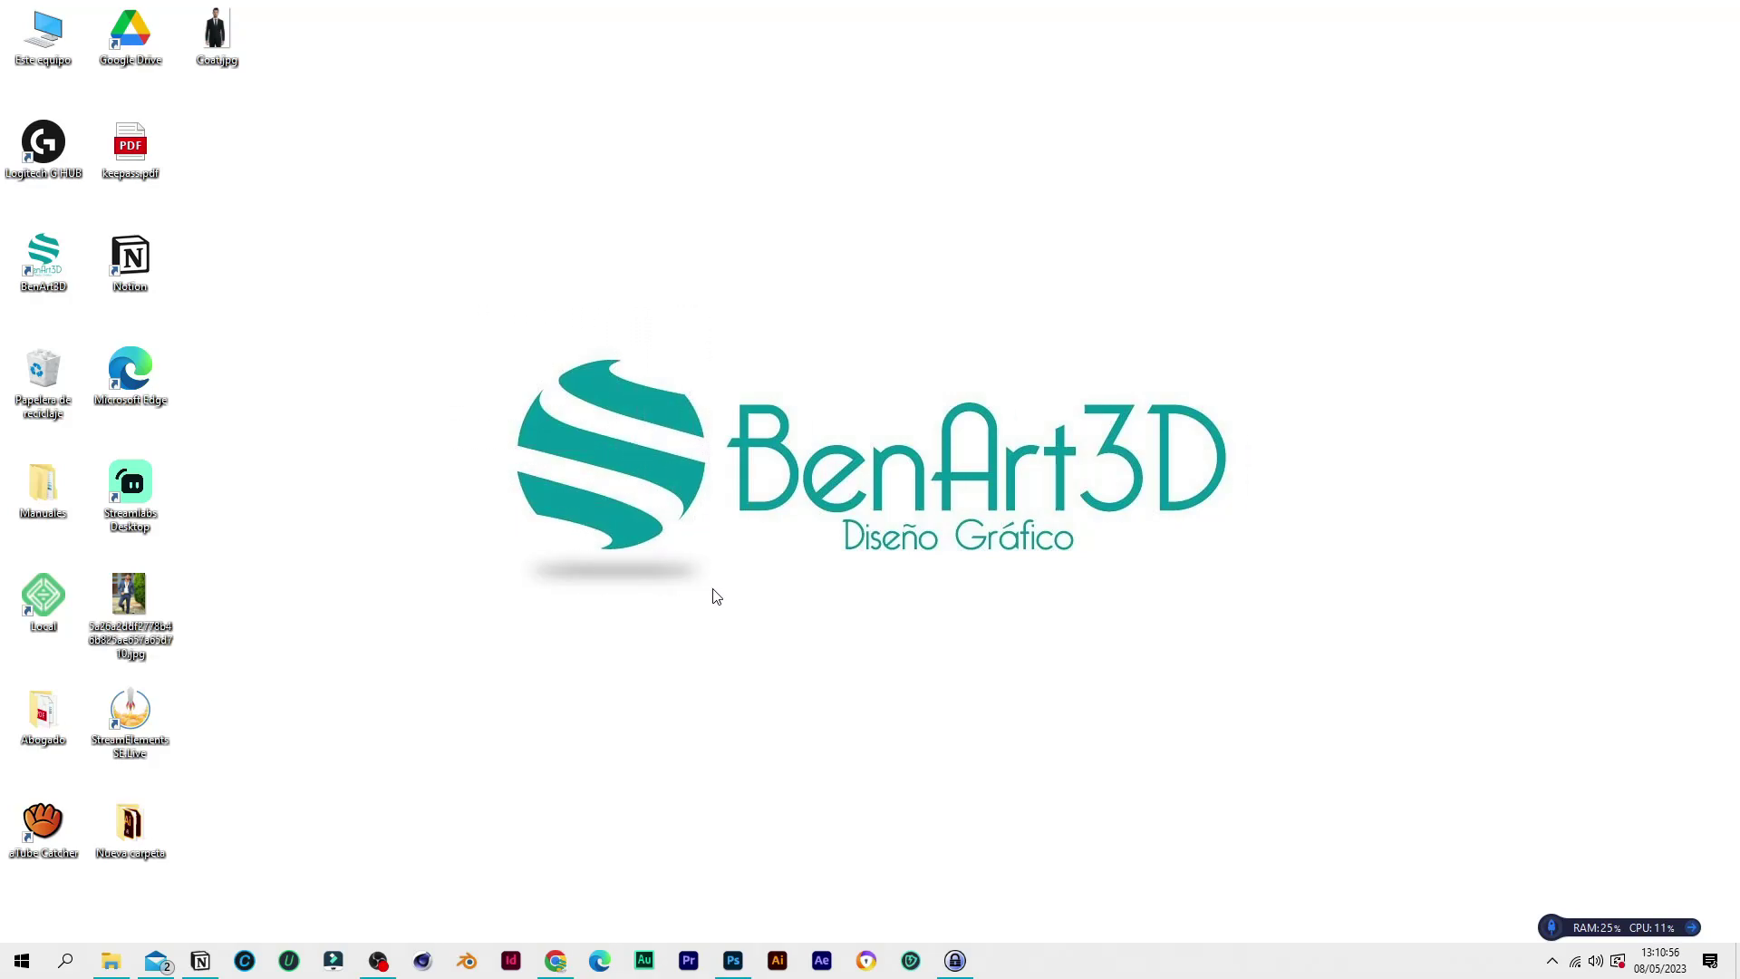
Bring the Photoshop window with Coat.jpg forward and choose the Quick Selection tool
{"action": "mouse_move", "coordinate": [723, 588]}
{"action": "left_mouse_down"}
{"action": "mouse_move", "coordinate": [498, 365]}
{"action": "mouse_move", "coordinate": [518, 363]}
{"action": "left_mouse_up"}
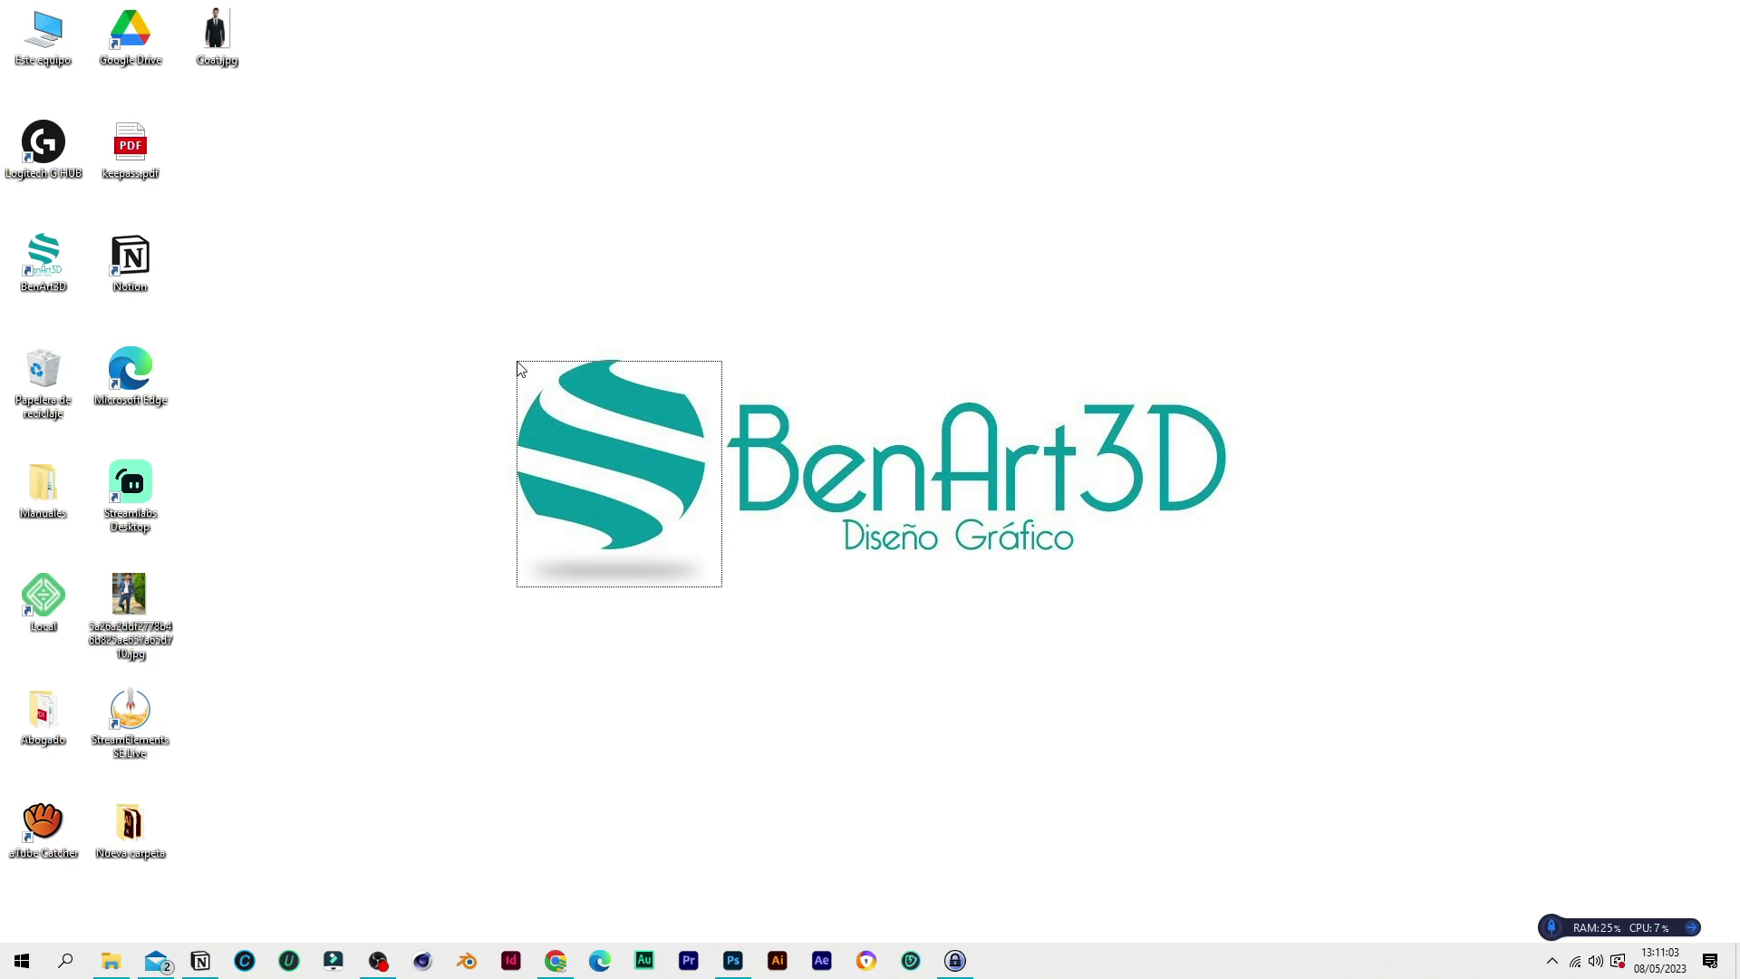
{"action": "mouse_move", "coordinate": [519, 363]}
{"action": "left_mouse_down"}
{"action": "mouse_move", "coordinate": [501, 347]}
{"action": "mouse_move", "coordinate": [735, 573]}
{"action": "left_mouse_up"}
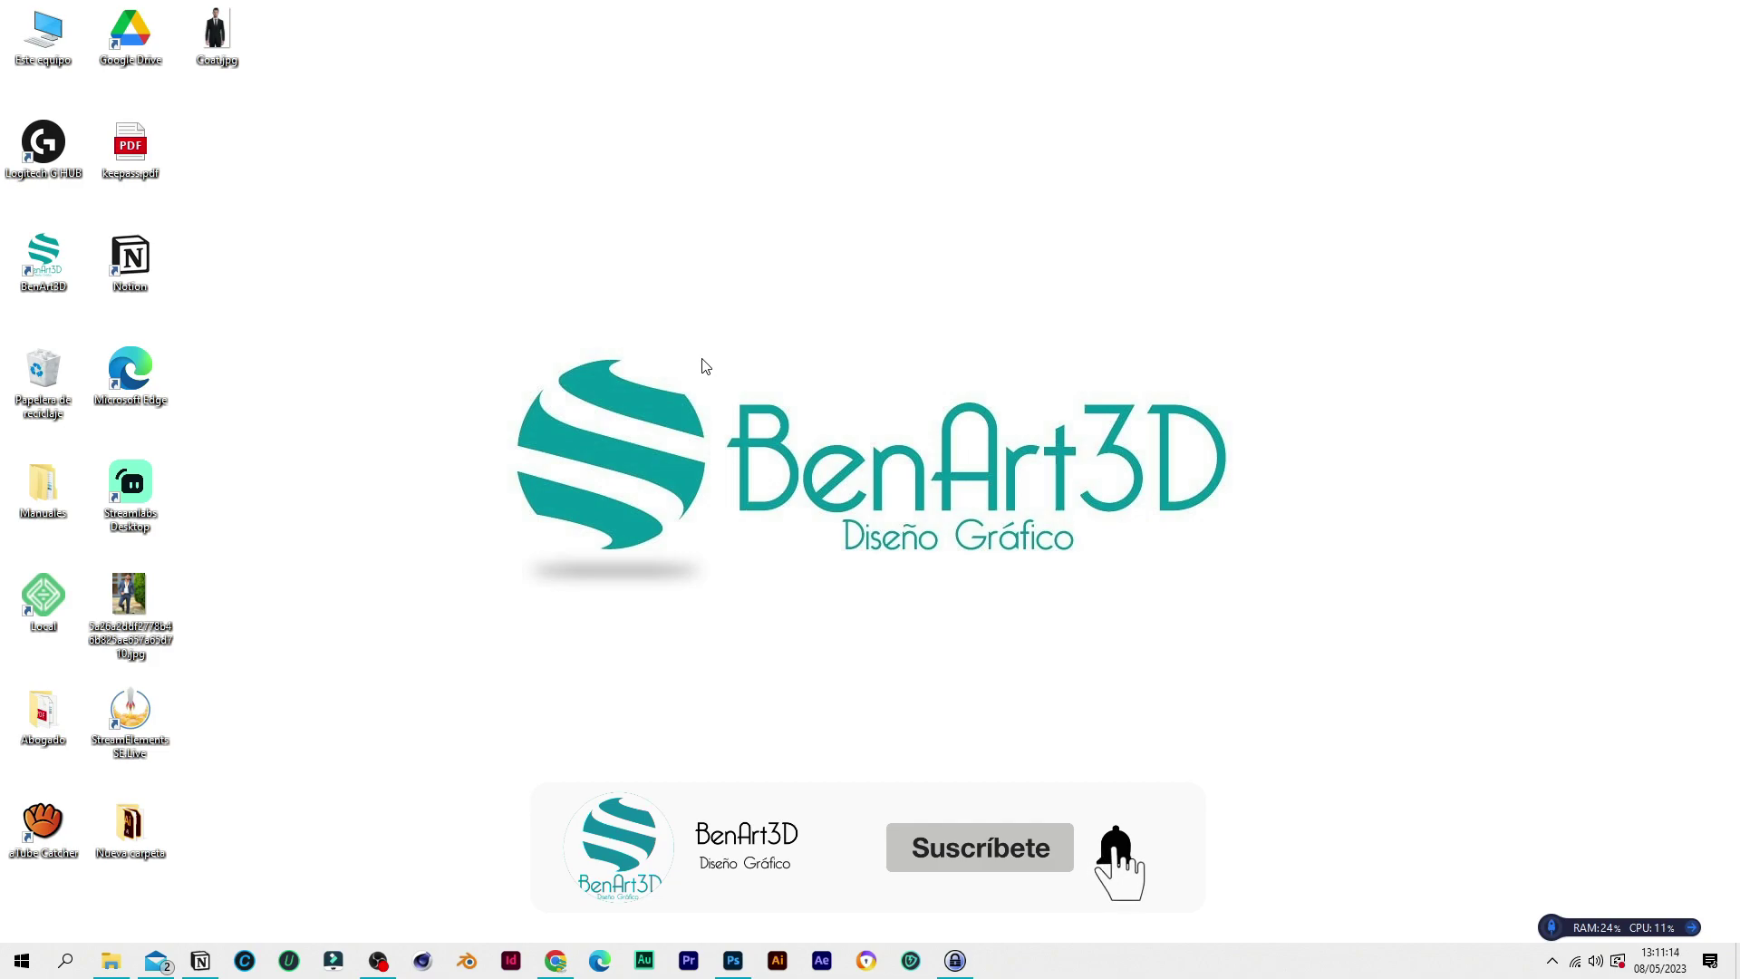
{"action": "mouse_move", "coordinate": [704, 360]}
{"action": "left_mouse_down"}
{"action": "mouse_move", "coordinate": [1260, 587]}
{"action": "mouse_move", "coordinate": [838, 505]}
{"action": "mouse_move", "coordinate": [722, 396]}
{"action": "mouse_move", "coordinate": [1260, 587]}
{"action": "left_mouse_up"}
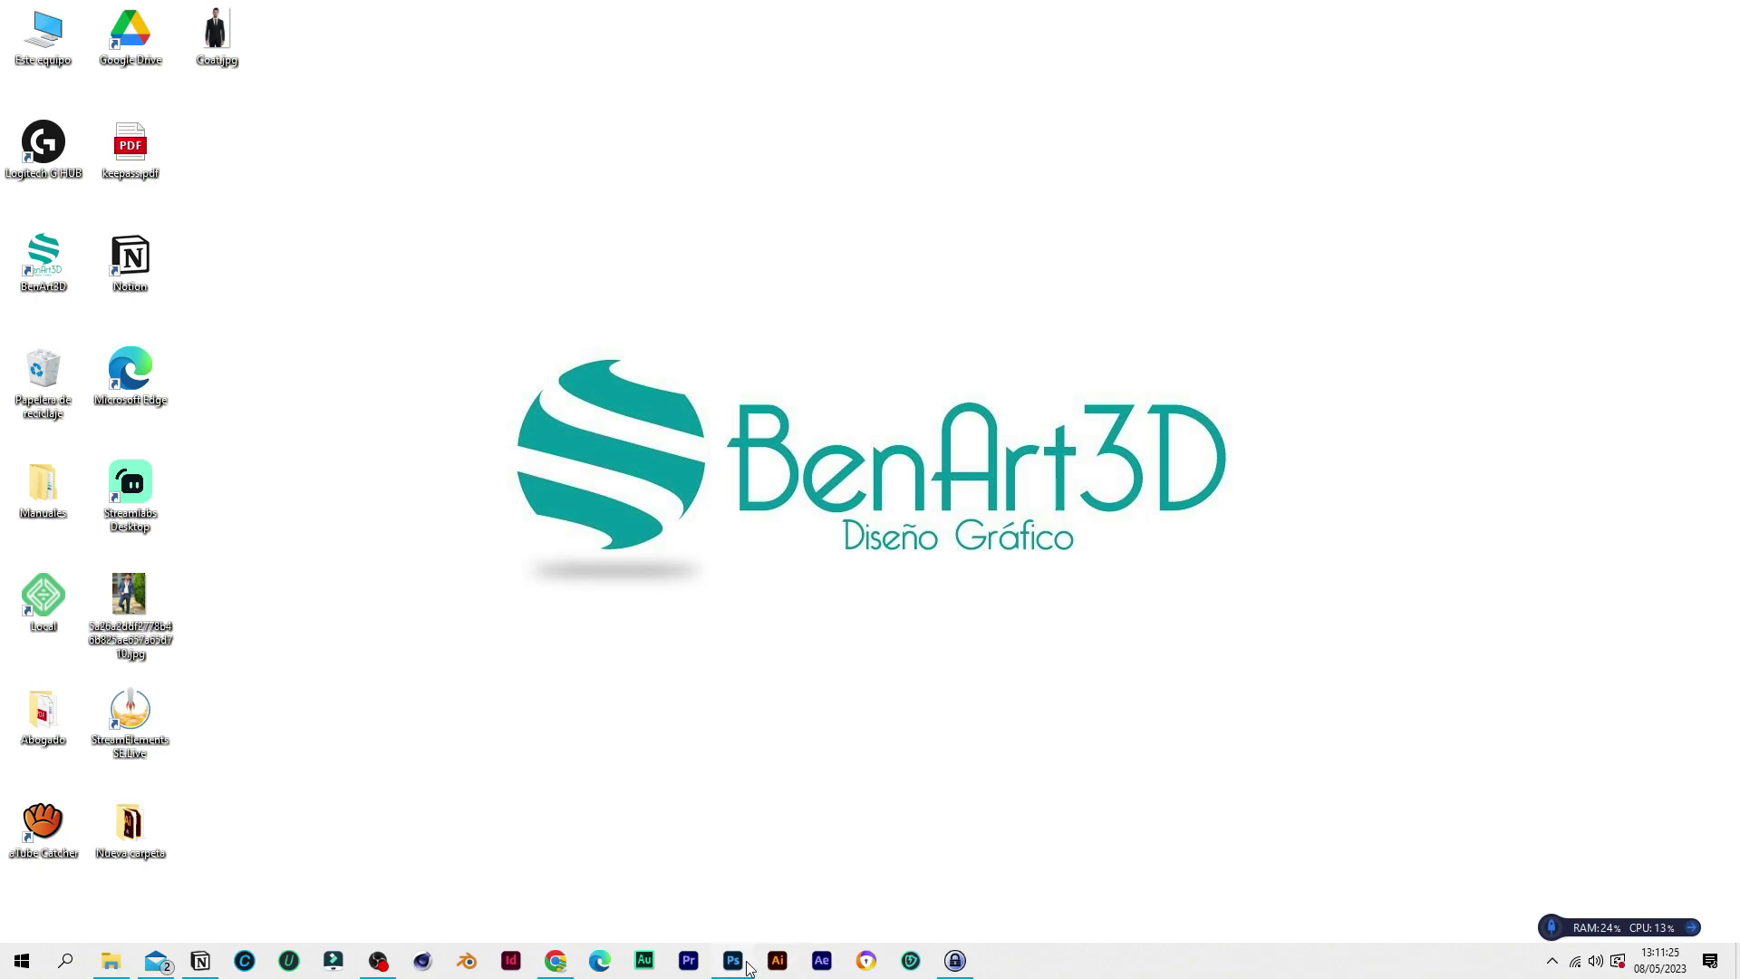
{"action": "mouse_move", "coordinate": [733, 960]}
{"action": "left_click", "coordinate": [741, 871]}
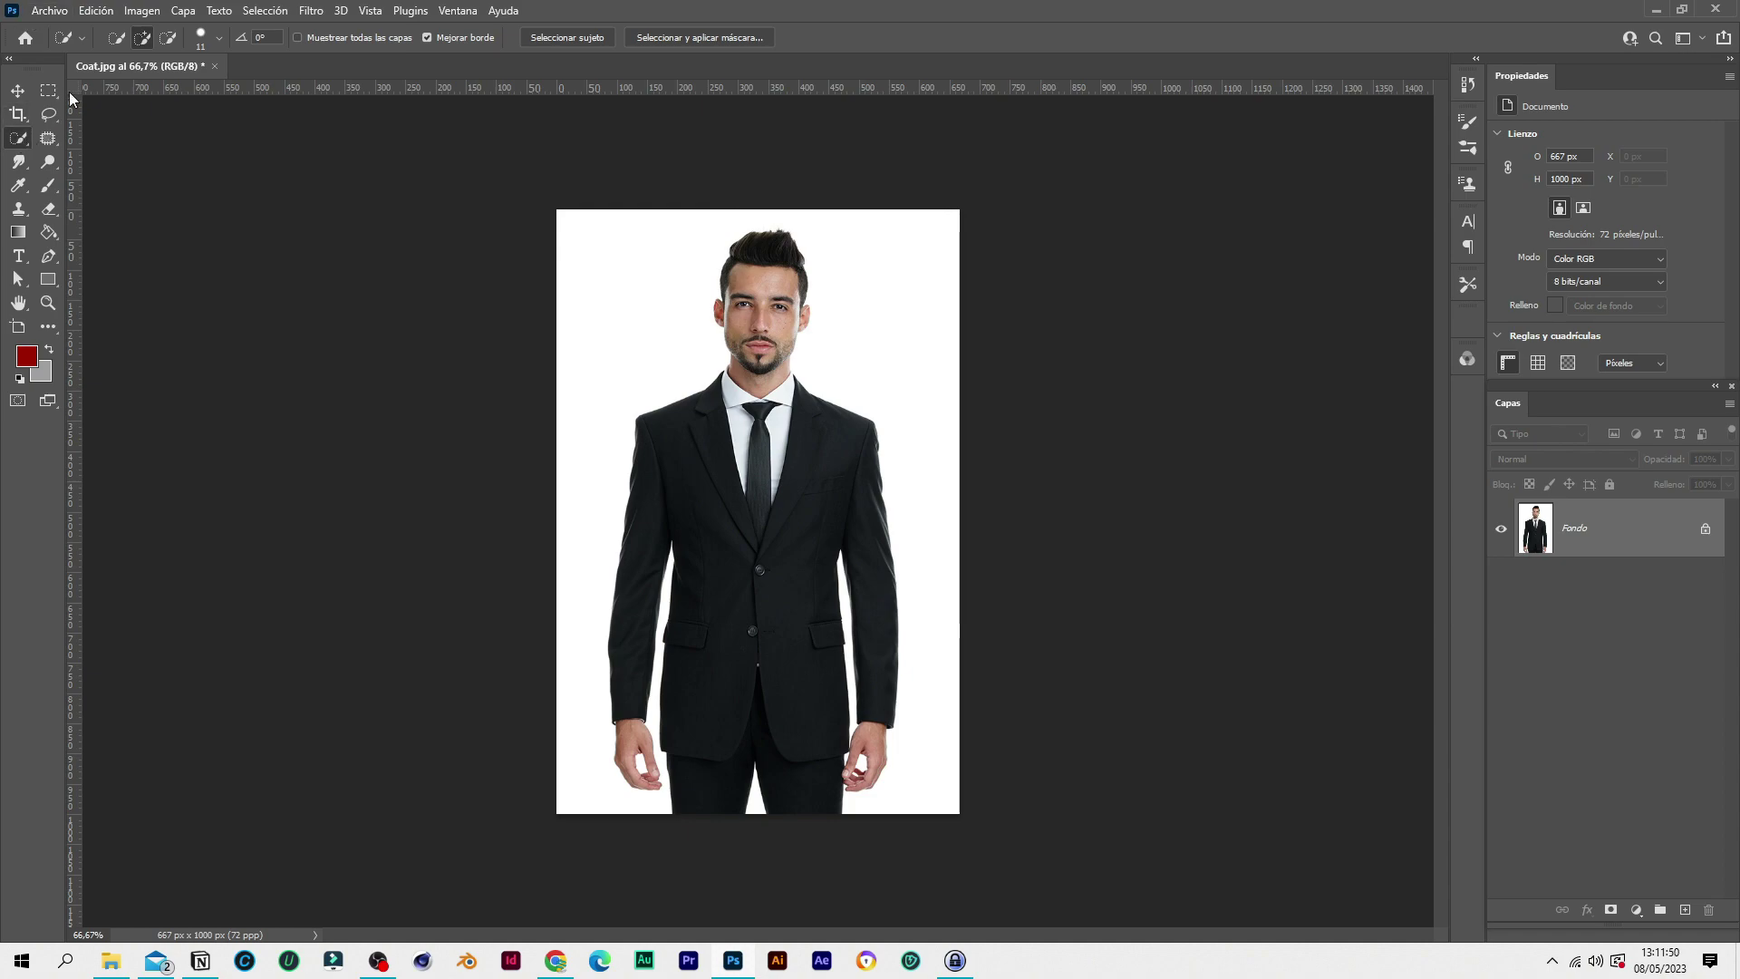
{"action": "right_click", "coordinate": [23, 146]}
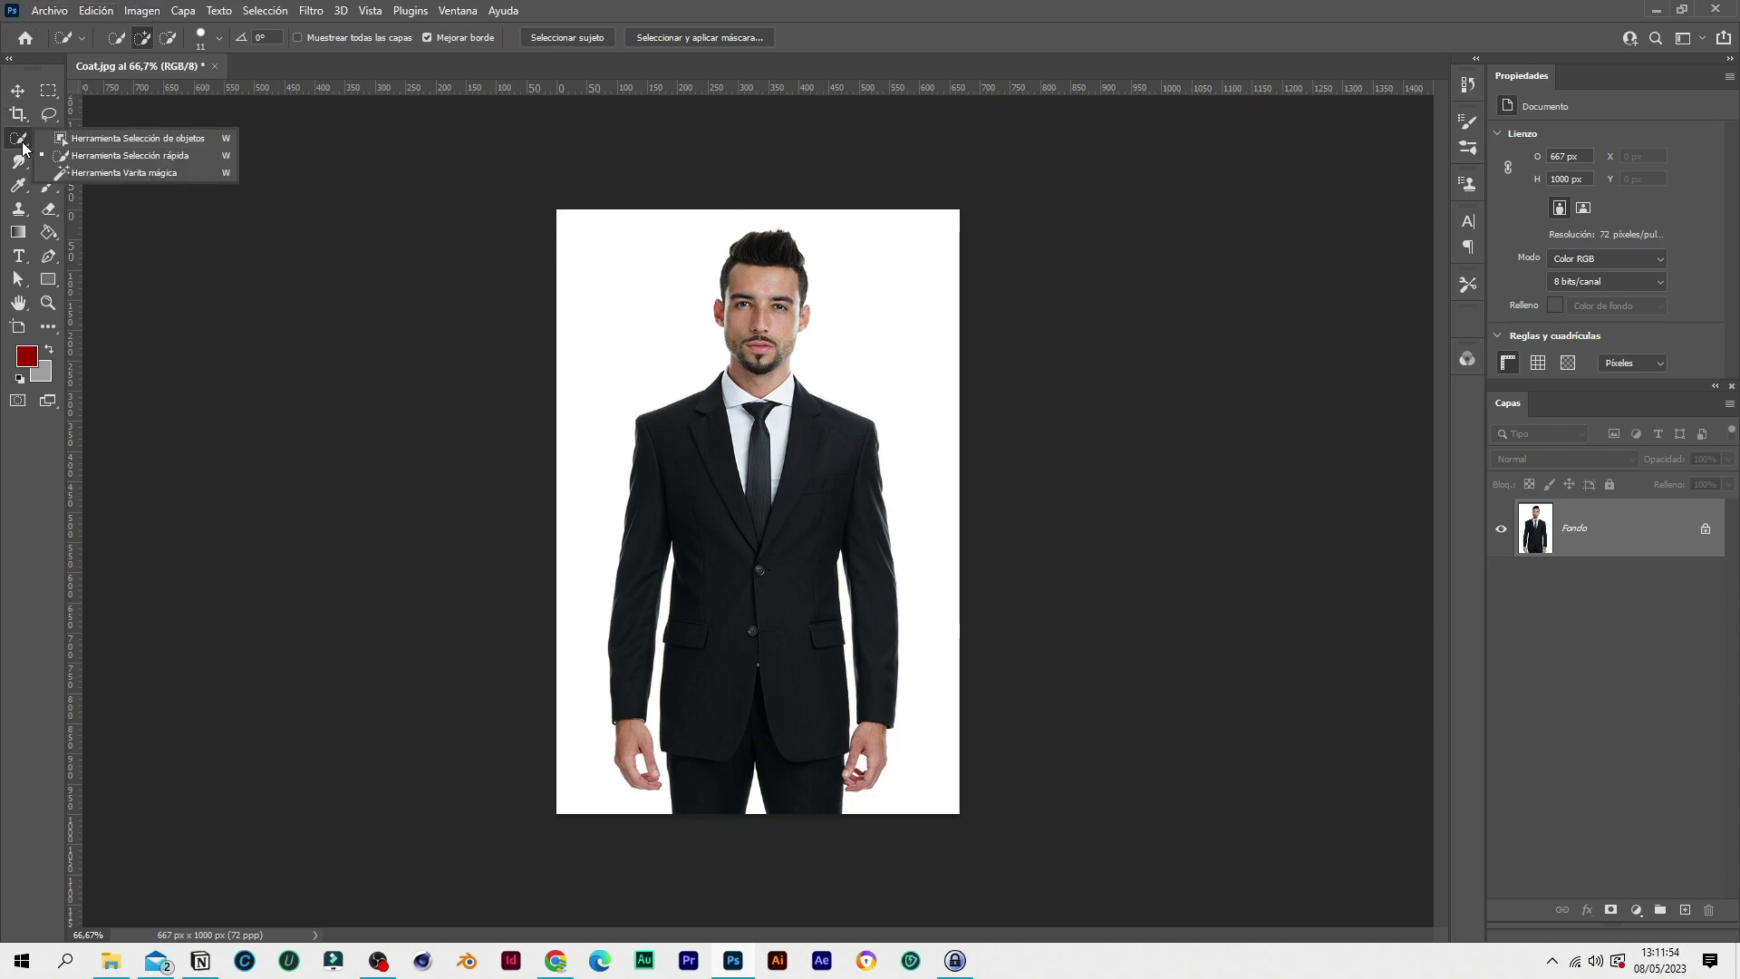
{"action": "left_click", "coordinate": [166, 157]}
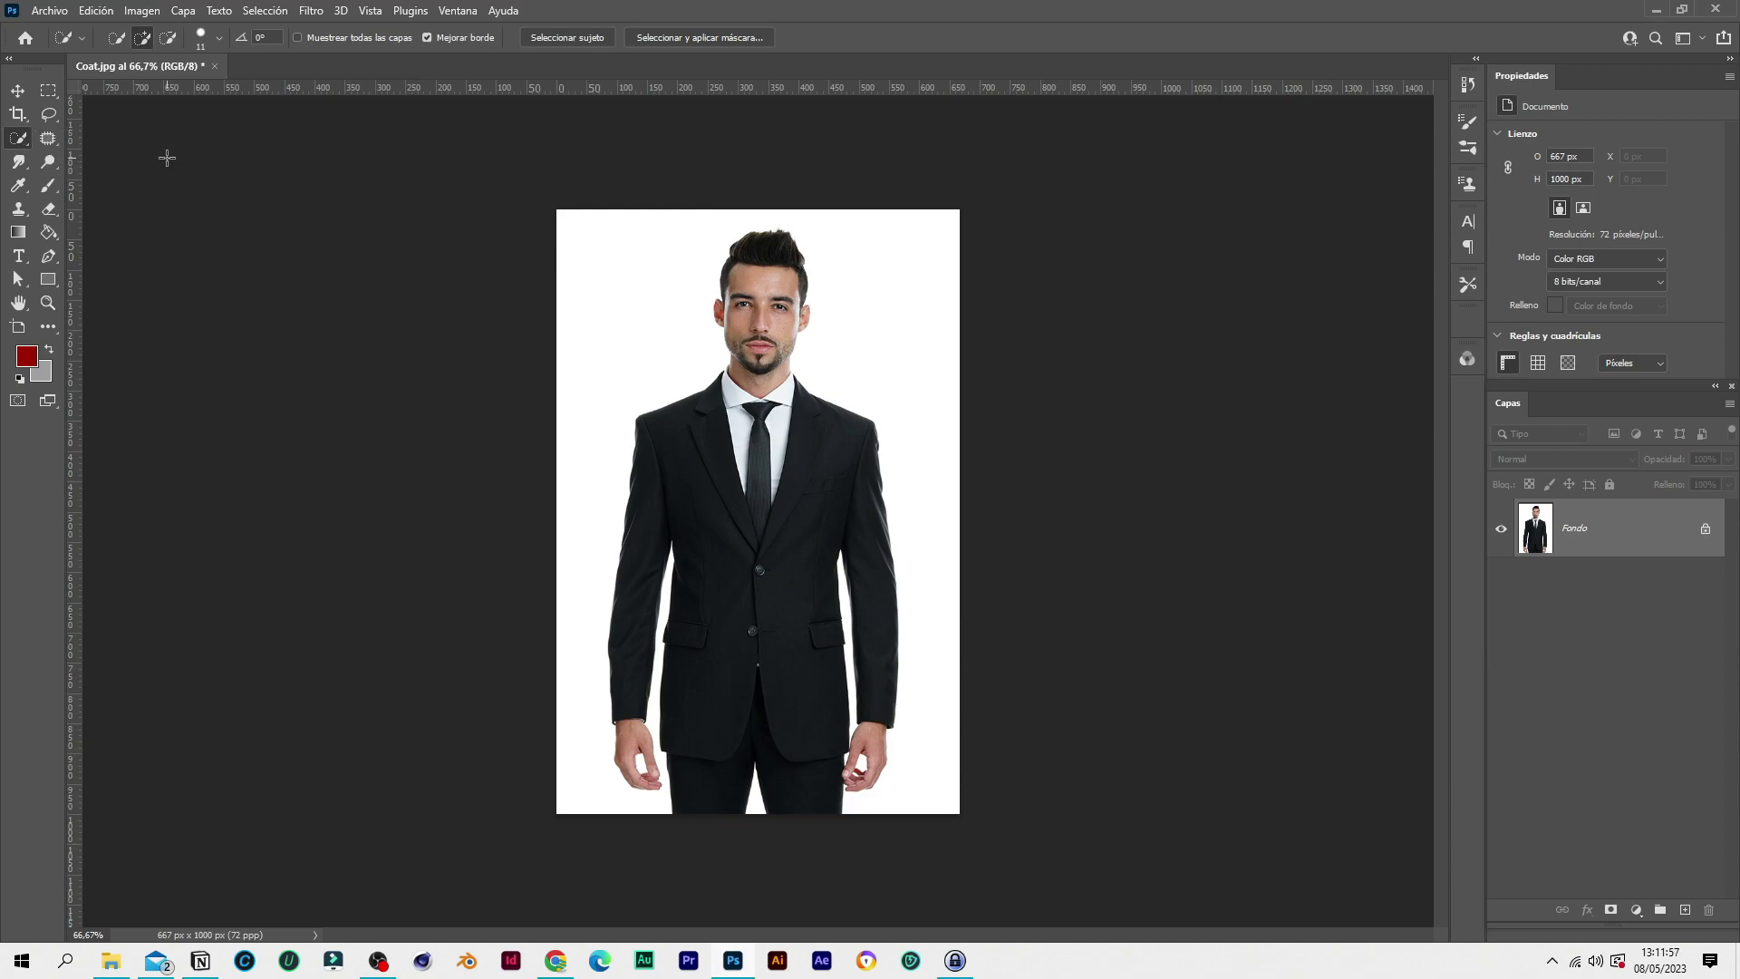
Zoom in on the suit's lapel area and return to Quick Selection
{"action": "left_click", "coordinate": [48, 303]}
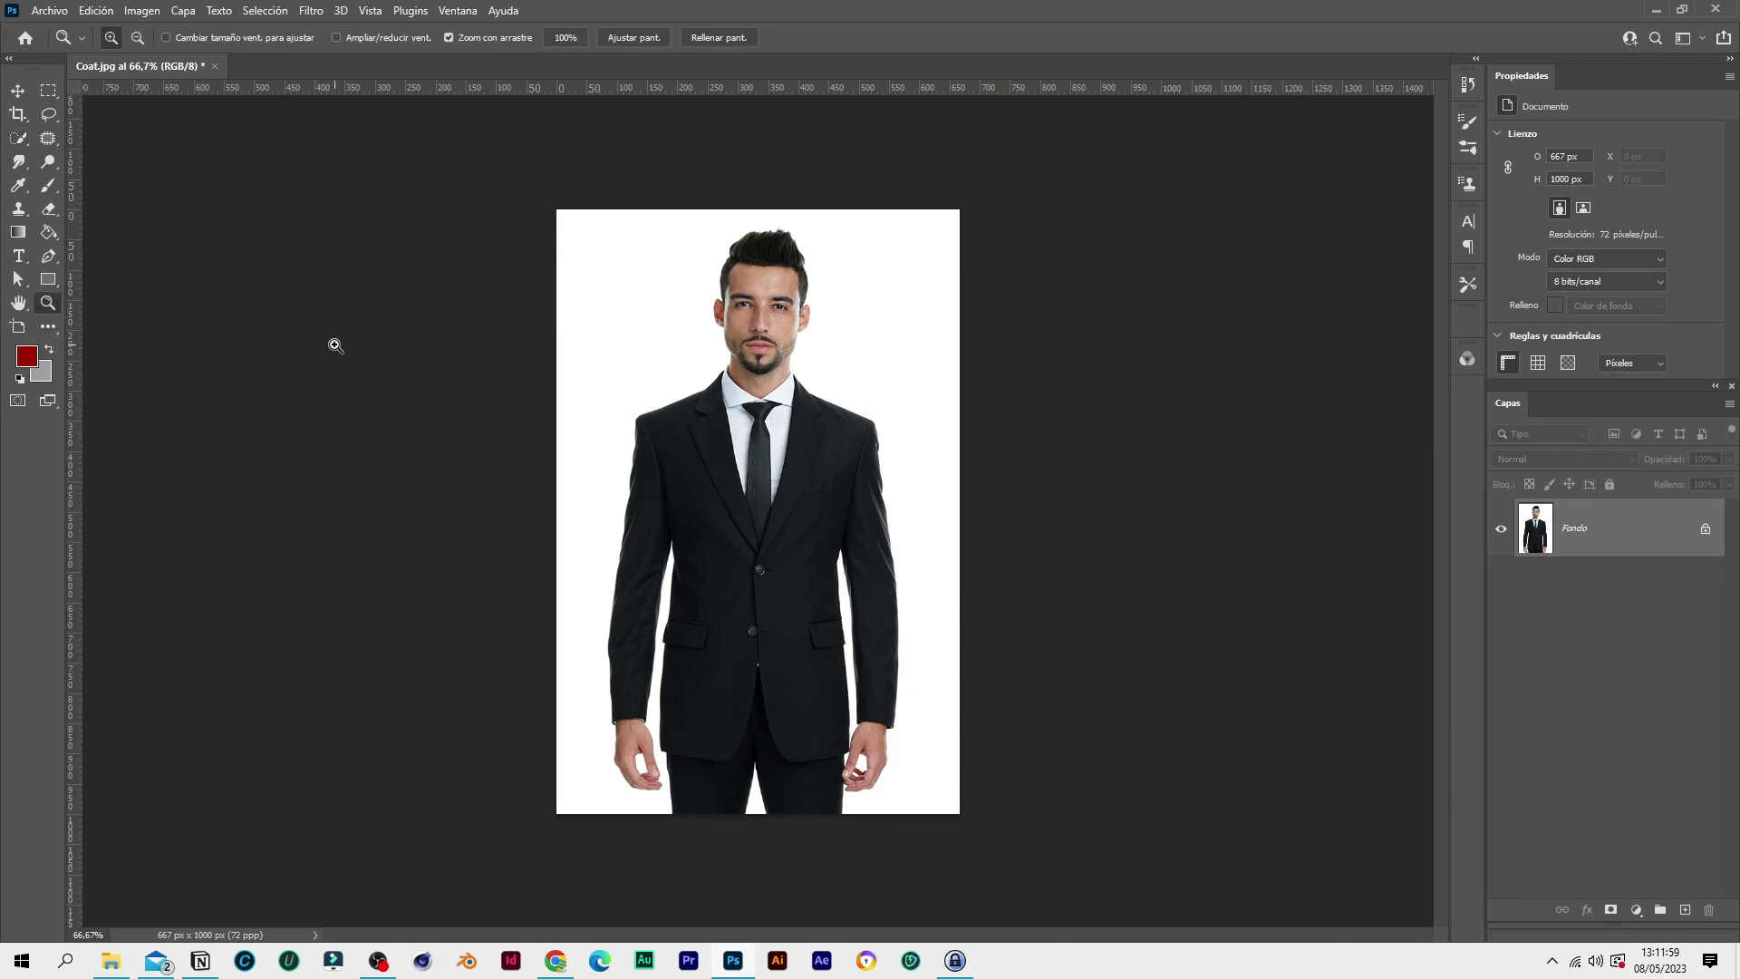
{"action": "mouse_move", "coordinate": [689, 405]}
{"action": "left_mouse_down"}
{"action": "mouse_move", "coordinate": [755, 412]}
{"action": "mouse_move", "coordinate": [718, 360]}
{"action": "left_mouse_up"}
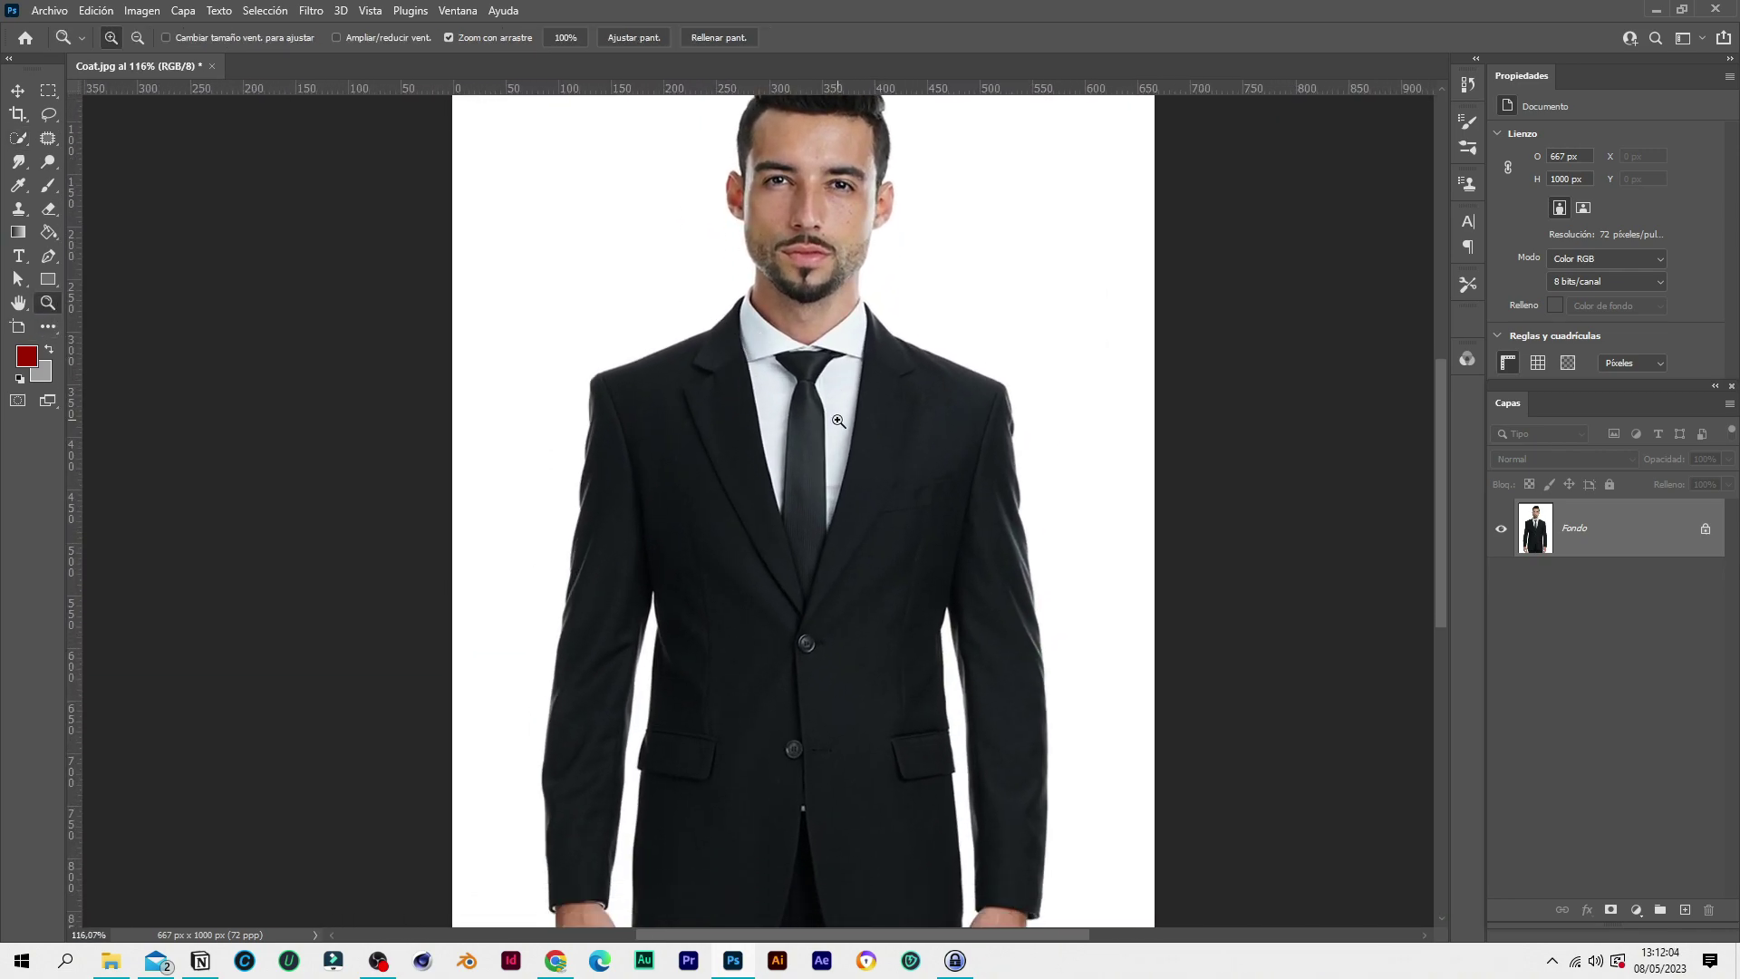
{"action": "scroll", "coordinate": [779, 390], "scroll_direction": "down", "scroll_amount": 2}
{"action": "scroll", "coordinate": [825, 453], "scroll_direction": "up", "scroll_amount": 3}
{"action": "scroll", "coordinate": [811, 481], "scroll_direction": "down", "scroll_amount": 1}
{"action": "scroll", "coordinate": [797, 508], "scroll_direction": "up", "scroll_amount": 1}
{"action": "scroll", "coordinate": [798, 521], "scroll_direction": "down", "scroll_amount": 1}
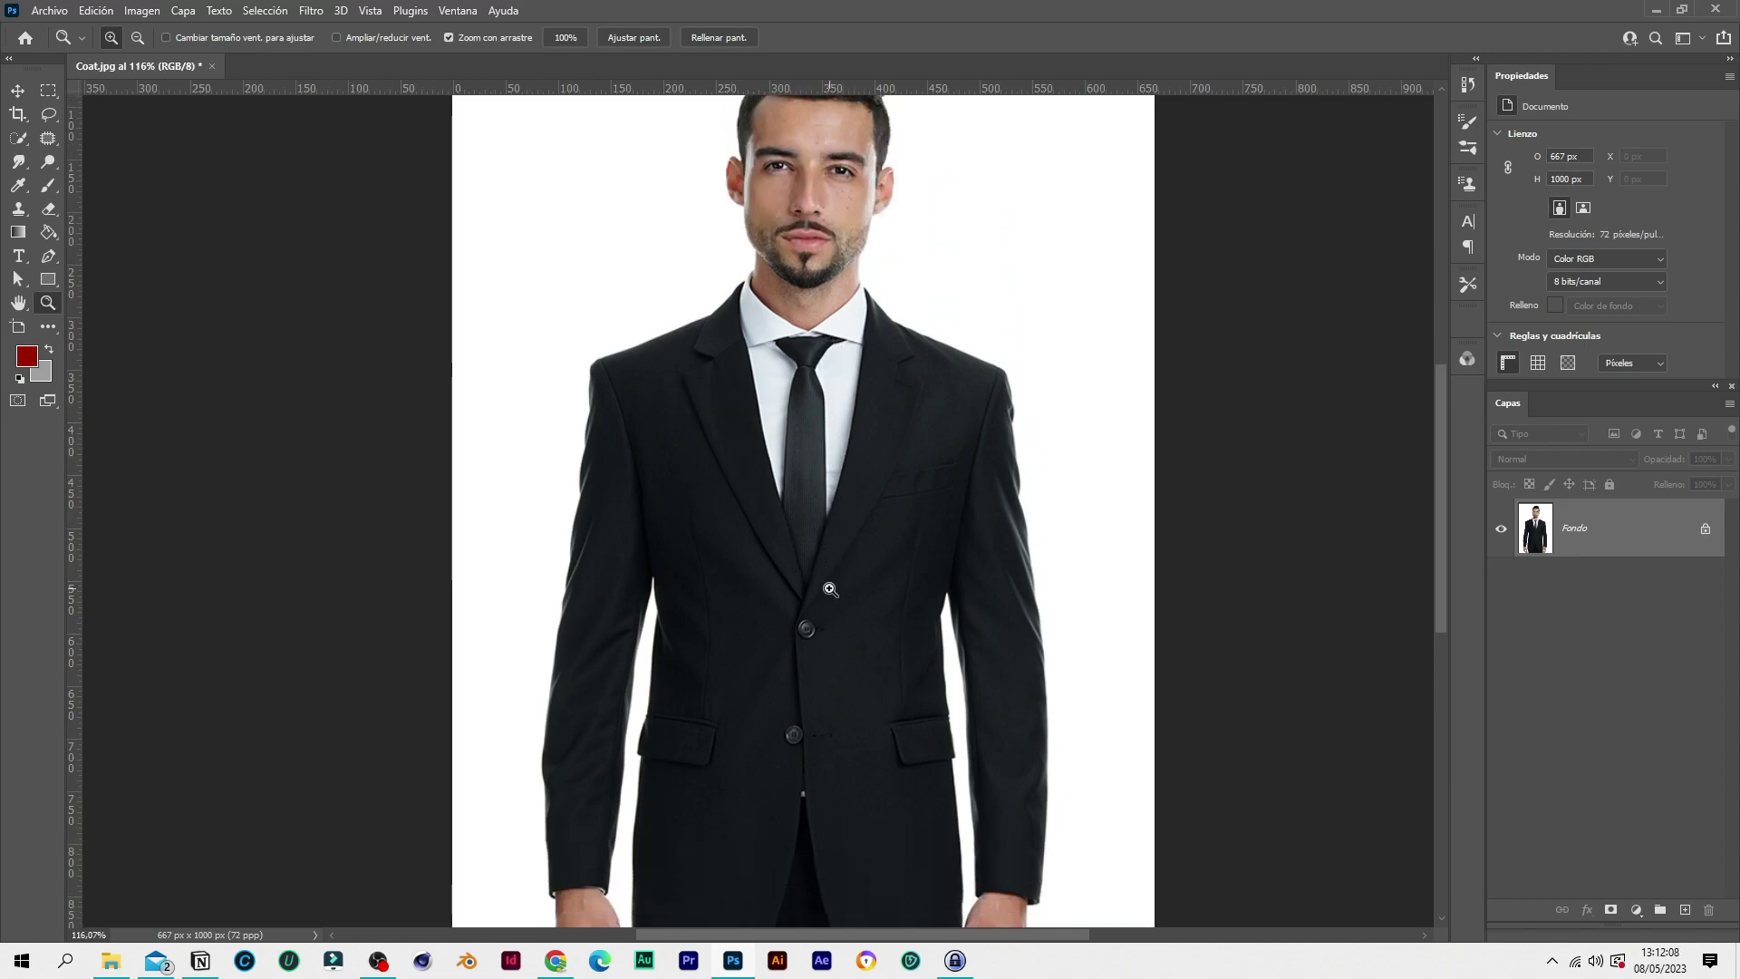
{"action": "scroll", "coordinate": [803, 526], "scroll_direction": "down", "scroll_amount": 2}
{"action": "scroll", "coordinate": [811, 539], "scroll_direction": "down", "scroll_amount": 3}
{"action": "scroll", "coordinate": [822, 548], "scroll_direction": "up", "scroll_amount": 1}
{"action": "scroll", "coordinate": [821, 539], "scroll_direction": "up", "scroll_amount": 2}
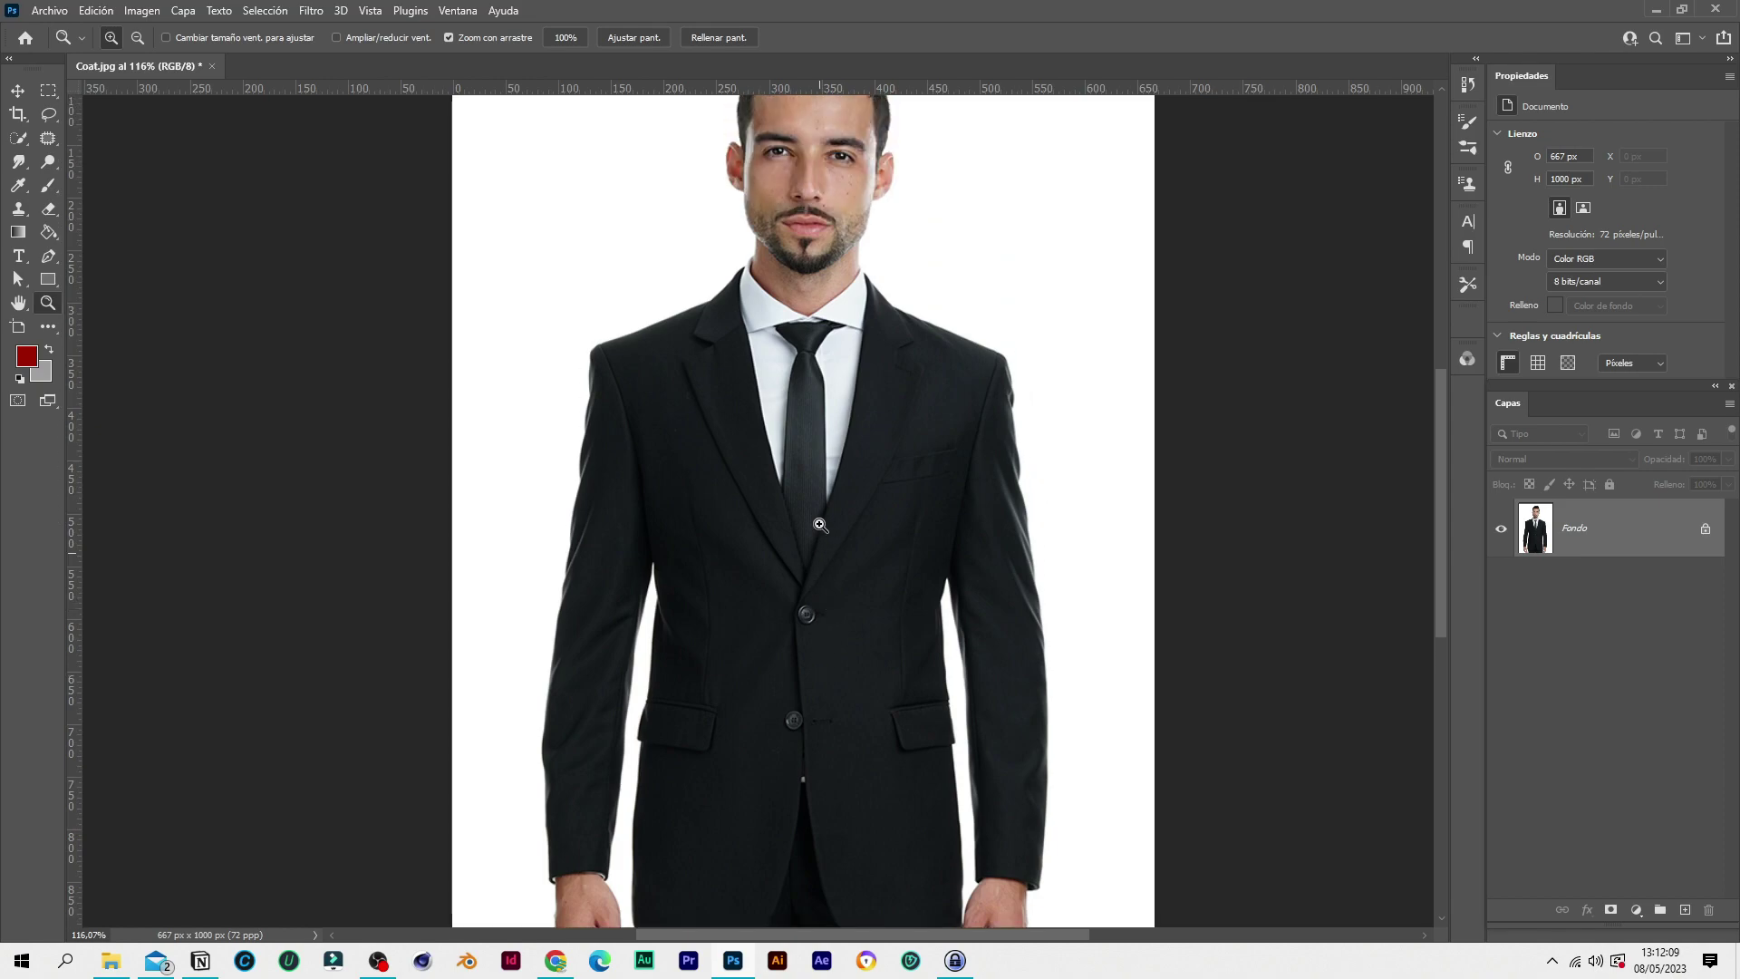
{"action": "scroll", "coordinate": [809, 512], "scroll_direction": "up", "scroll_amount": 2}
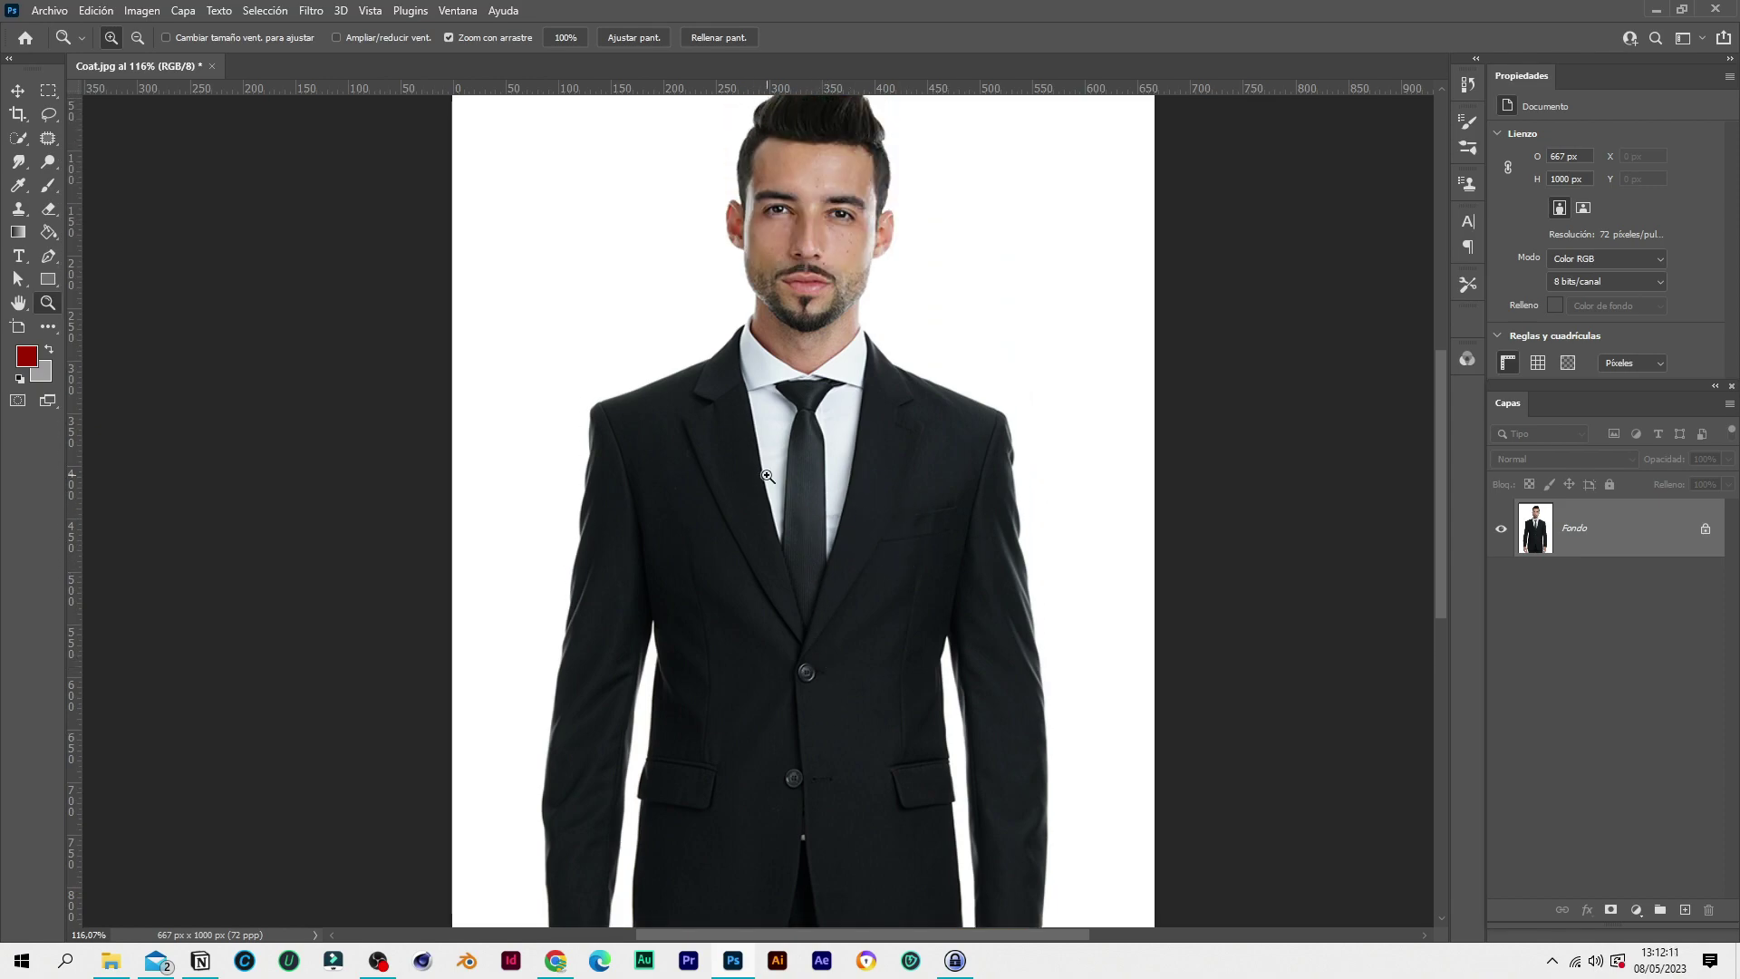
{"action": "left_click", "coordinate": [20, 141]}
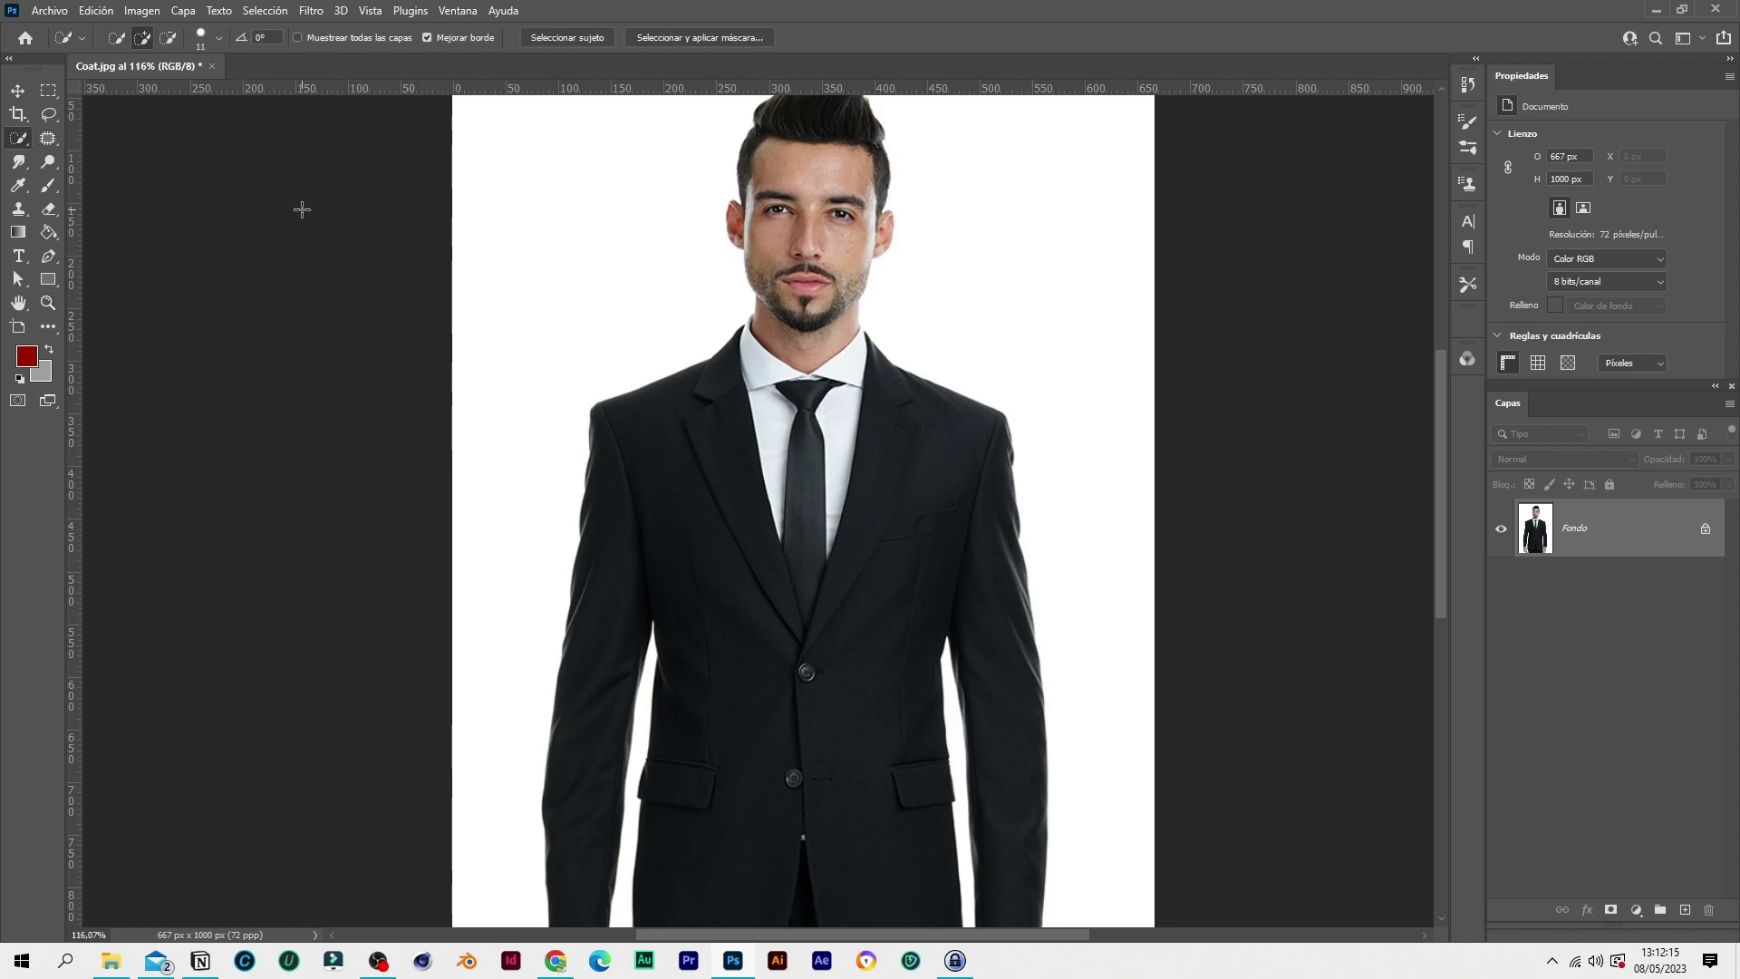
Quick-select the suit from the left shoulder down across the chest and lapel
{"action": "mouse_move", "coordinate": [732, 352]}
{"action": "left_mouse_down"}
{"action": "mouse_move", "coordinate": [603, 524]}
{"action": "mouse_move", "coordinate": [609, 572]}
{"action": "left_mouse_up"}
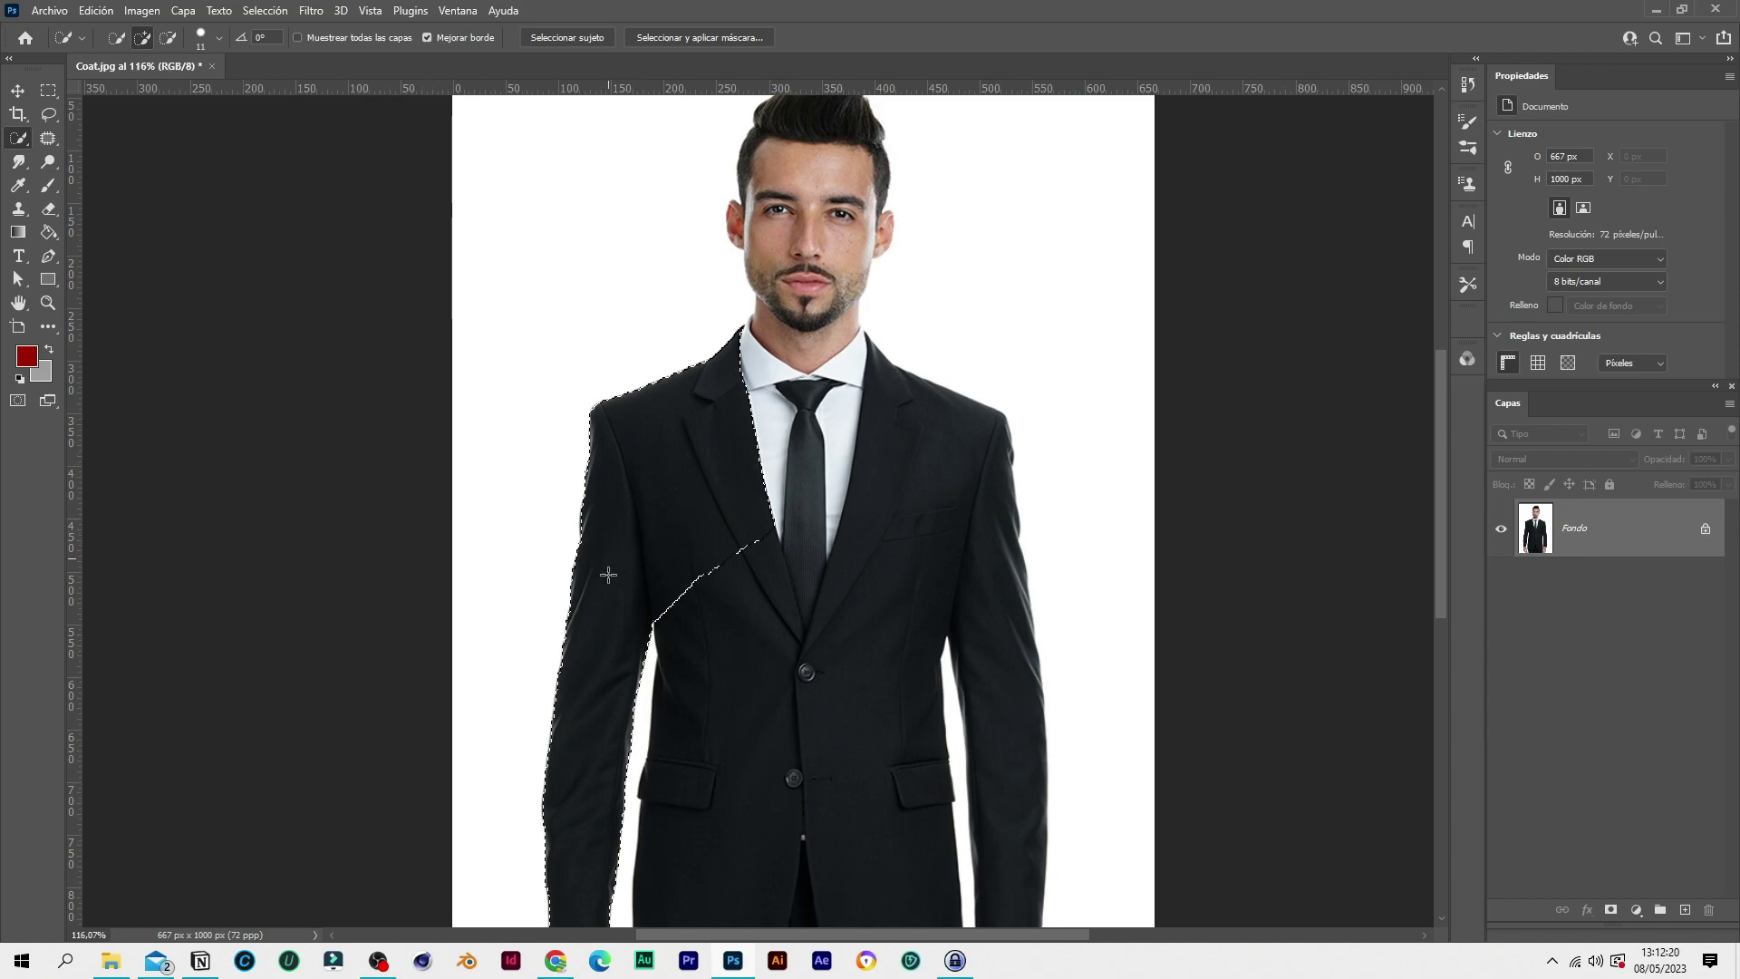
{"action": "scroll", "coordinate": [602, 607], "scroll_direction": "down", "scroll_amount": 3}
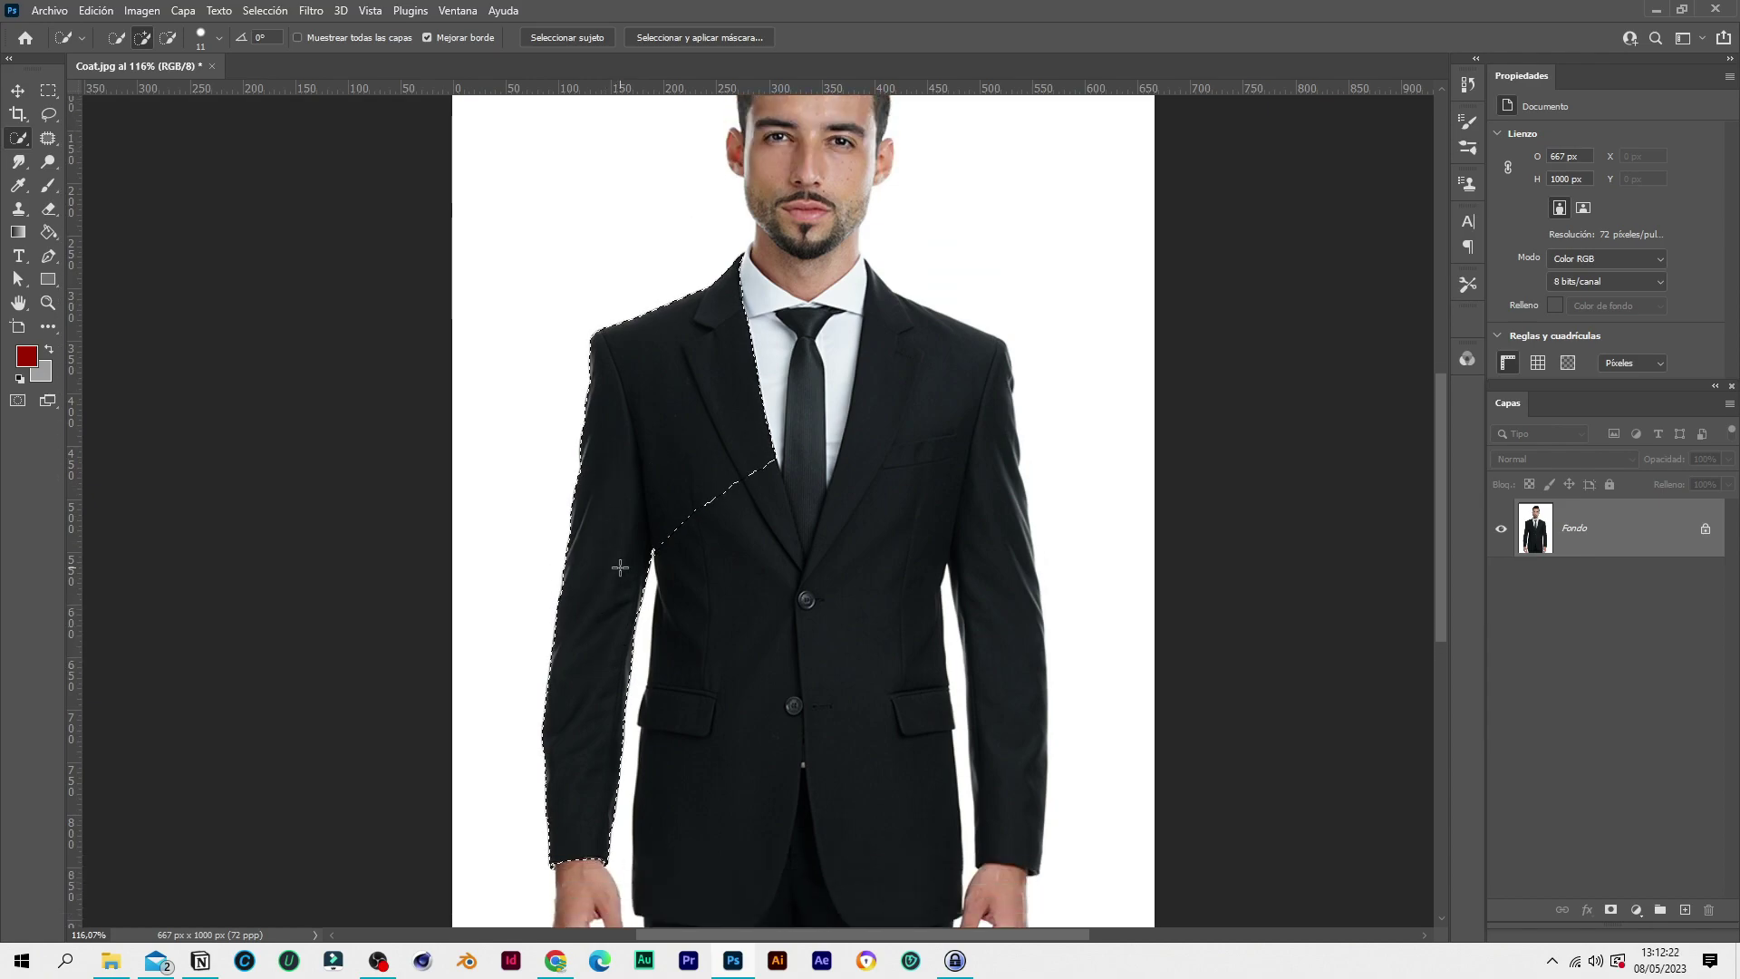
{"action": "mouse_move", "coordinate": [647, 439]}
{"action": "left_mouse_down"}
{"action": "mouse_move", "coordinate": [709, 619]}
{"action": "mouse_move", "coordinate": [710, 855]}
{"action": "left_mouse_up"}
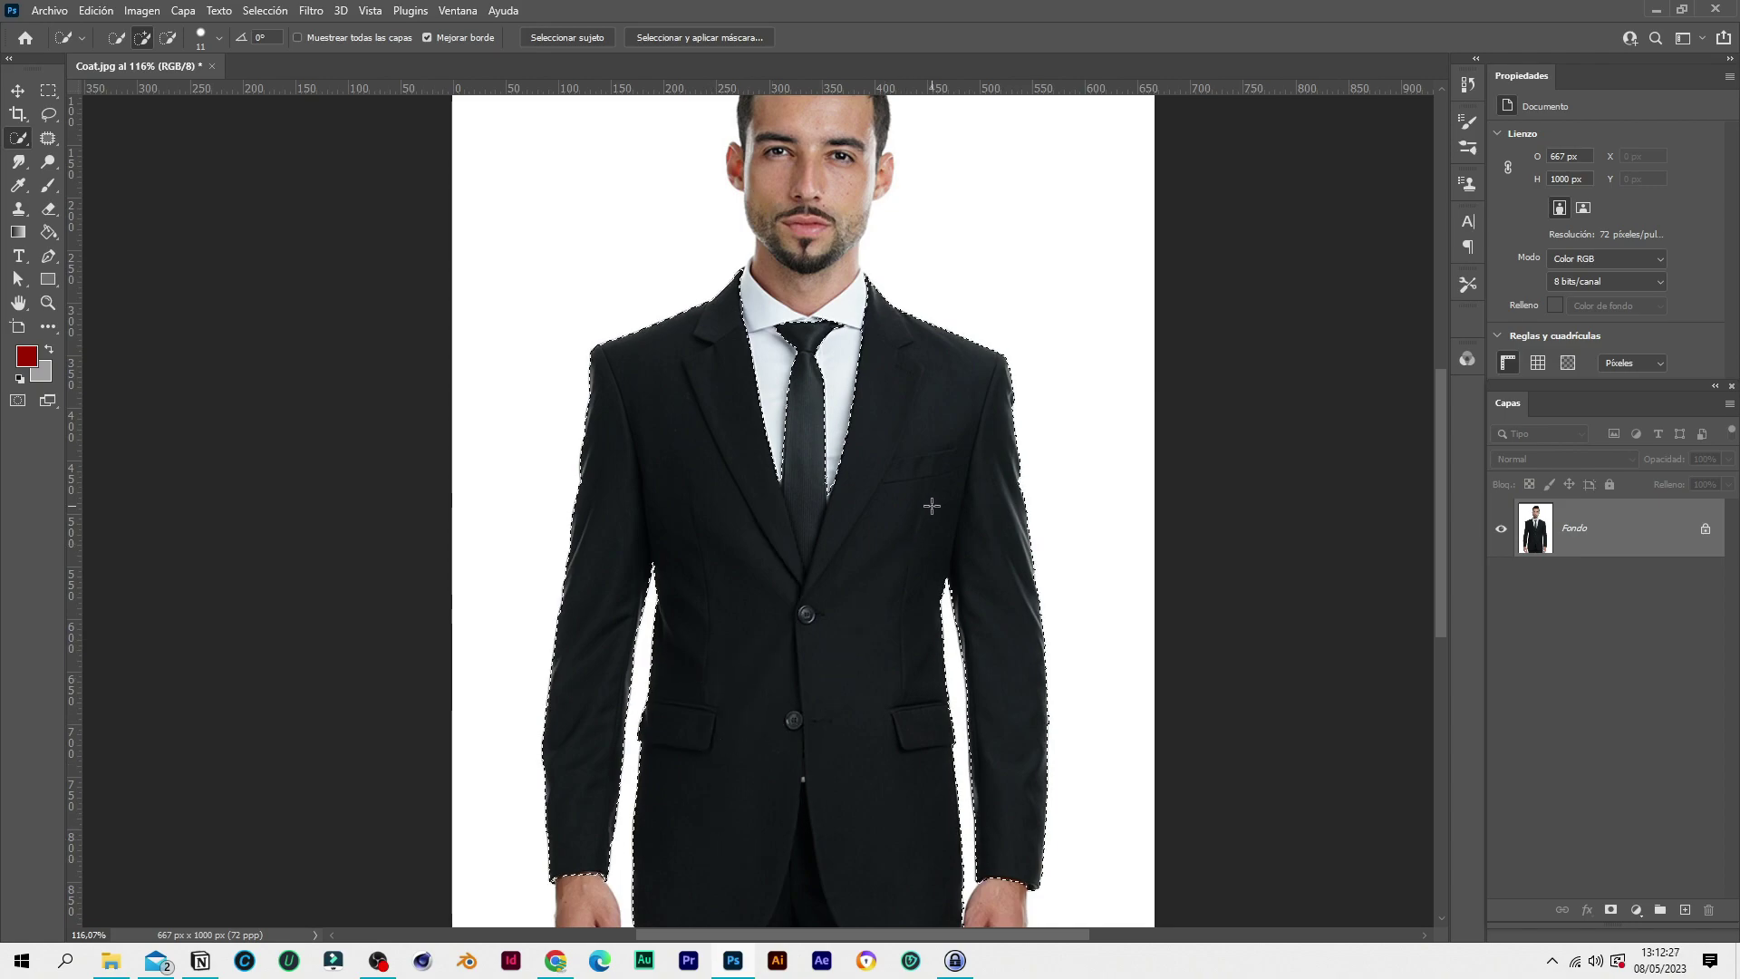
{"action": "scroll", "coordinate": [901, 552], "scroll_direction": "down", "scroll_amount": 5}
{"action": "scroll", "coordinate": [933, 504], "scroll_direction": "down", "scroll_amount": 4}
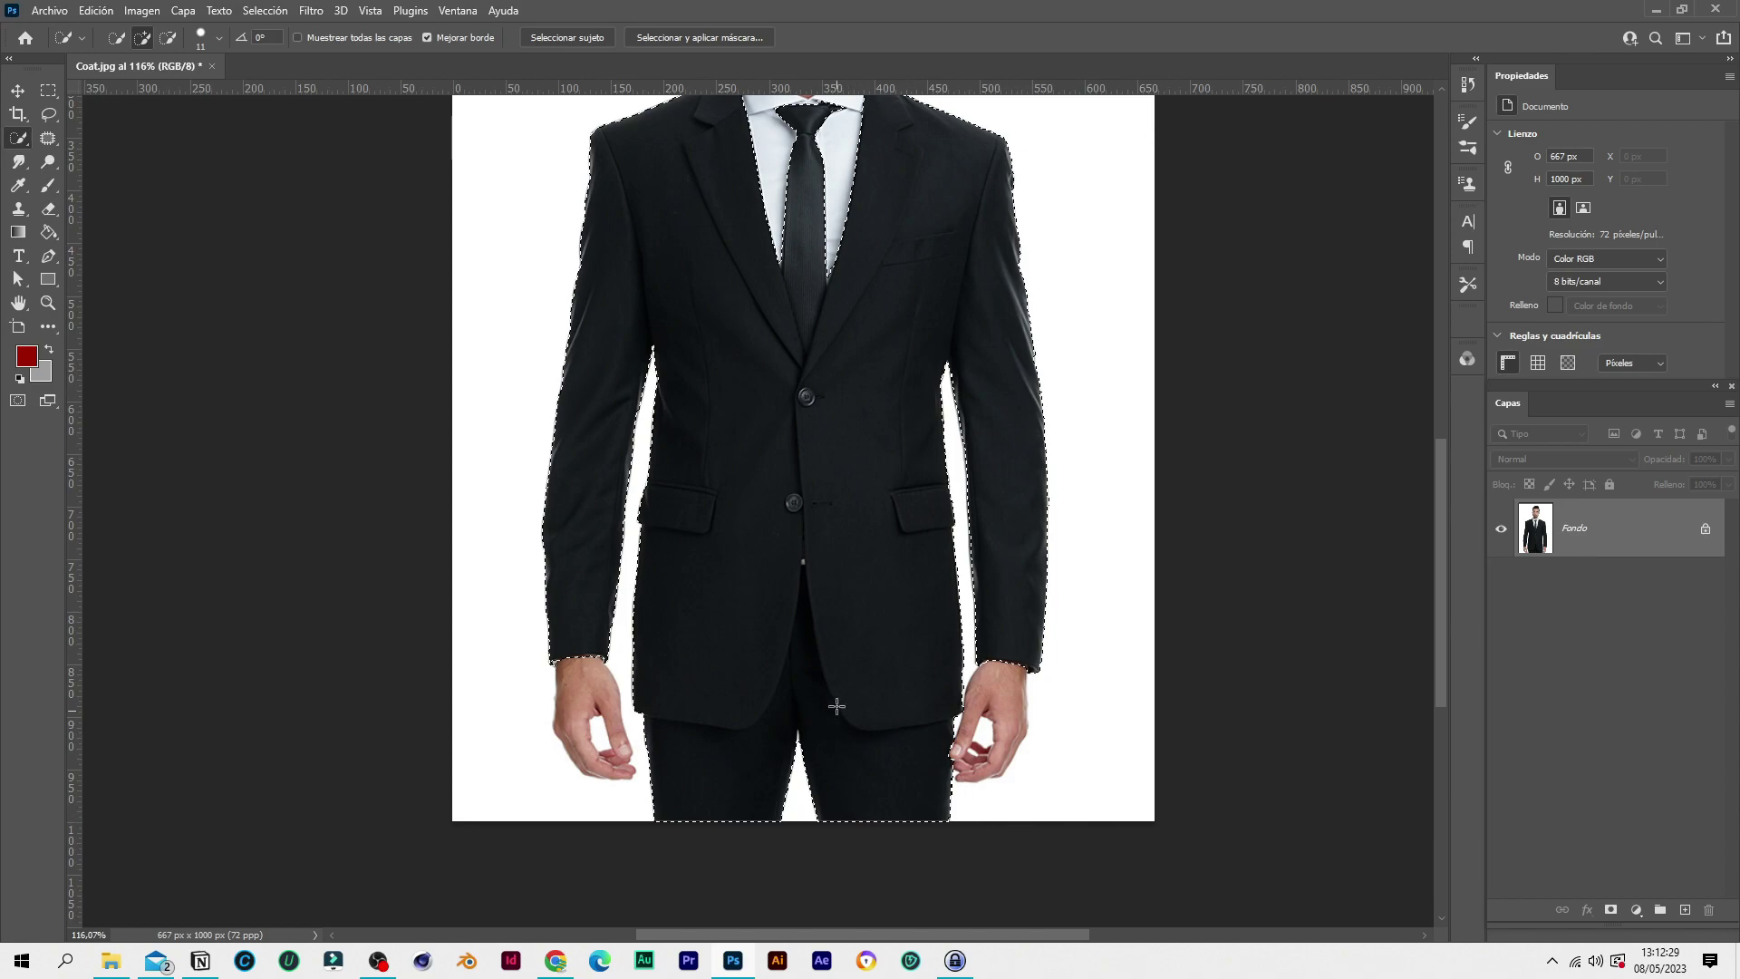
{"action": "scroll", "coordinate": [857, 584], "scroll_direction": "up", "scroll_amount": 2}
{"action": "scroll", "coordinate": [856, 584], "scroll_direction": "up", "scroll_amount": 4}
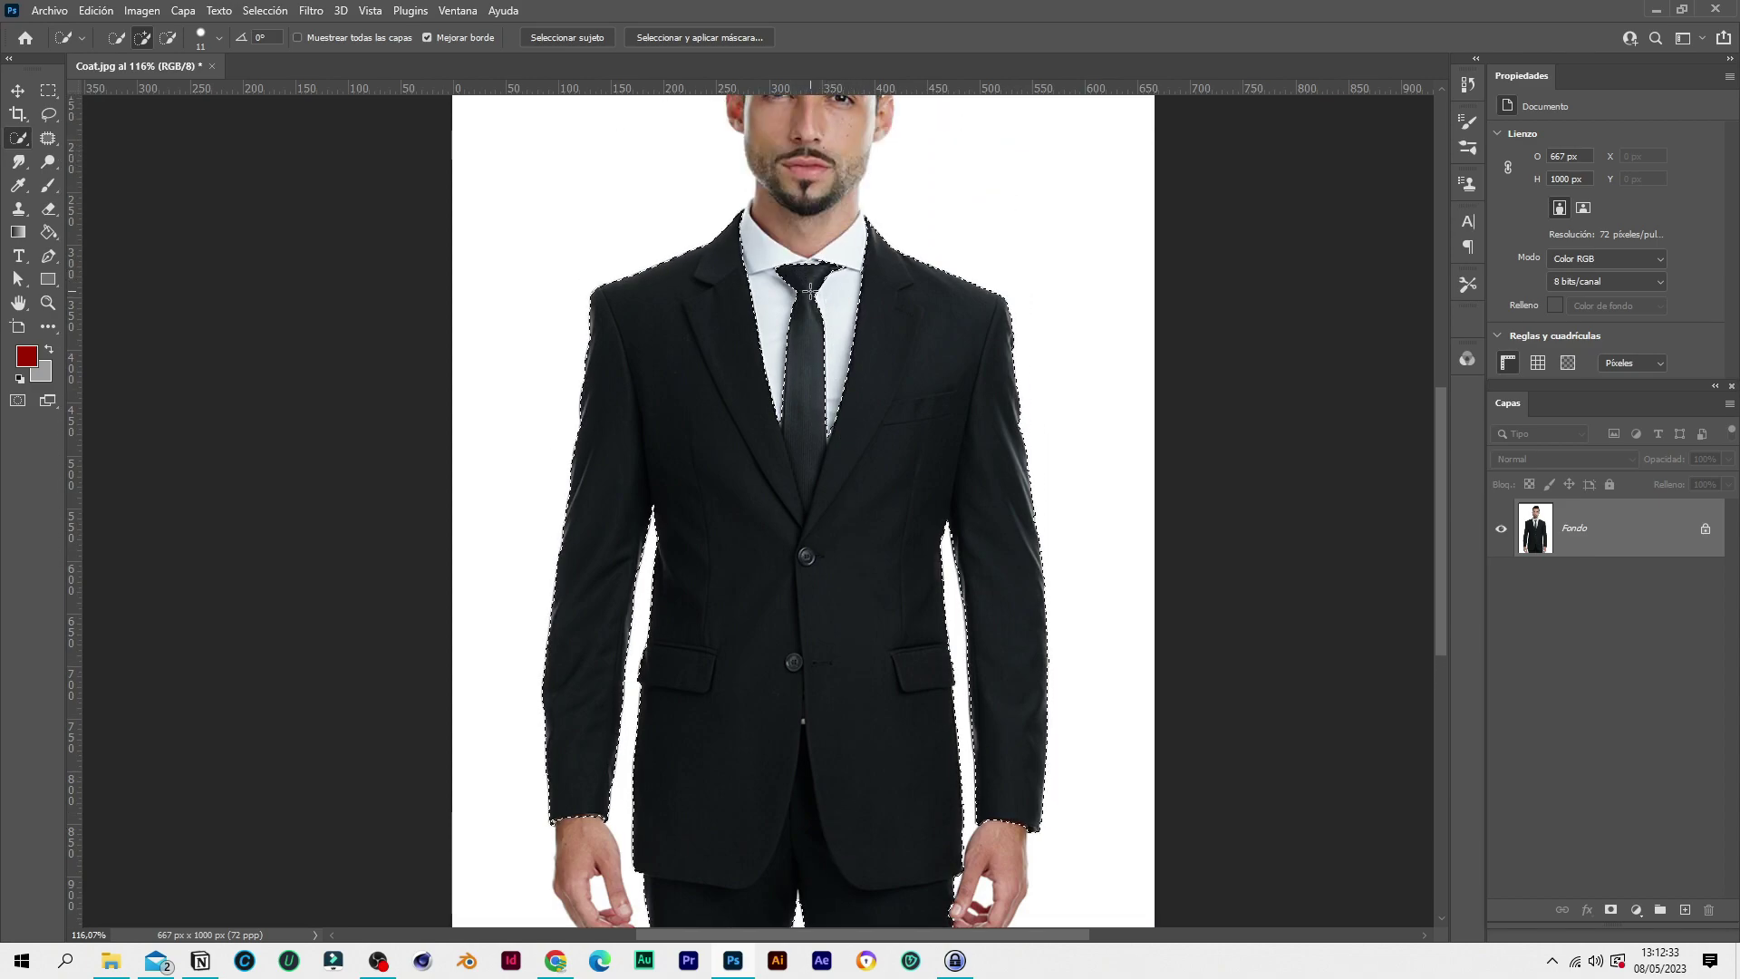
{"action": "scroll", "coordinate": [814, 299], "scroll_direction": "up", "scroll_amount": 2}
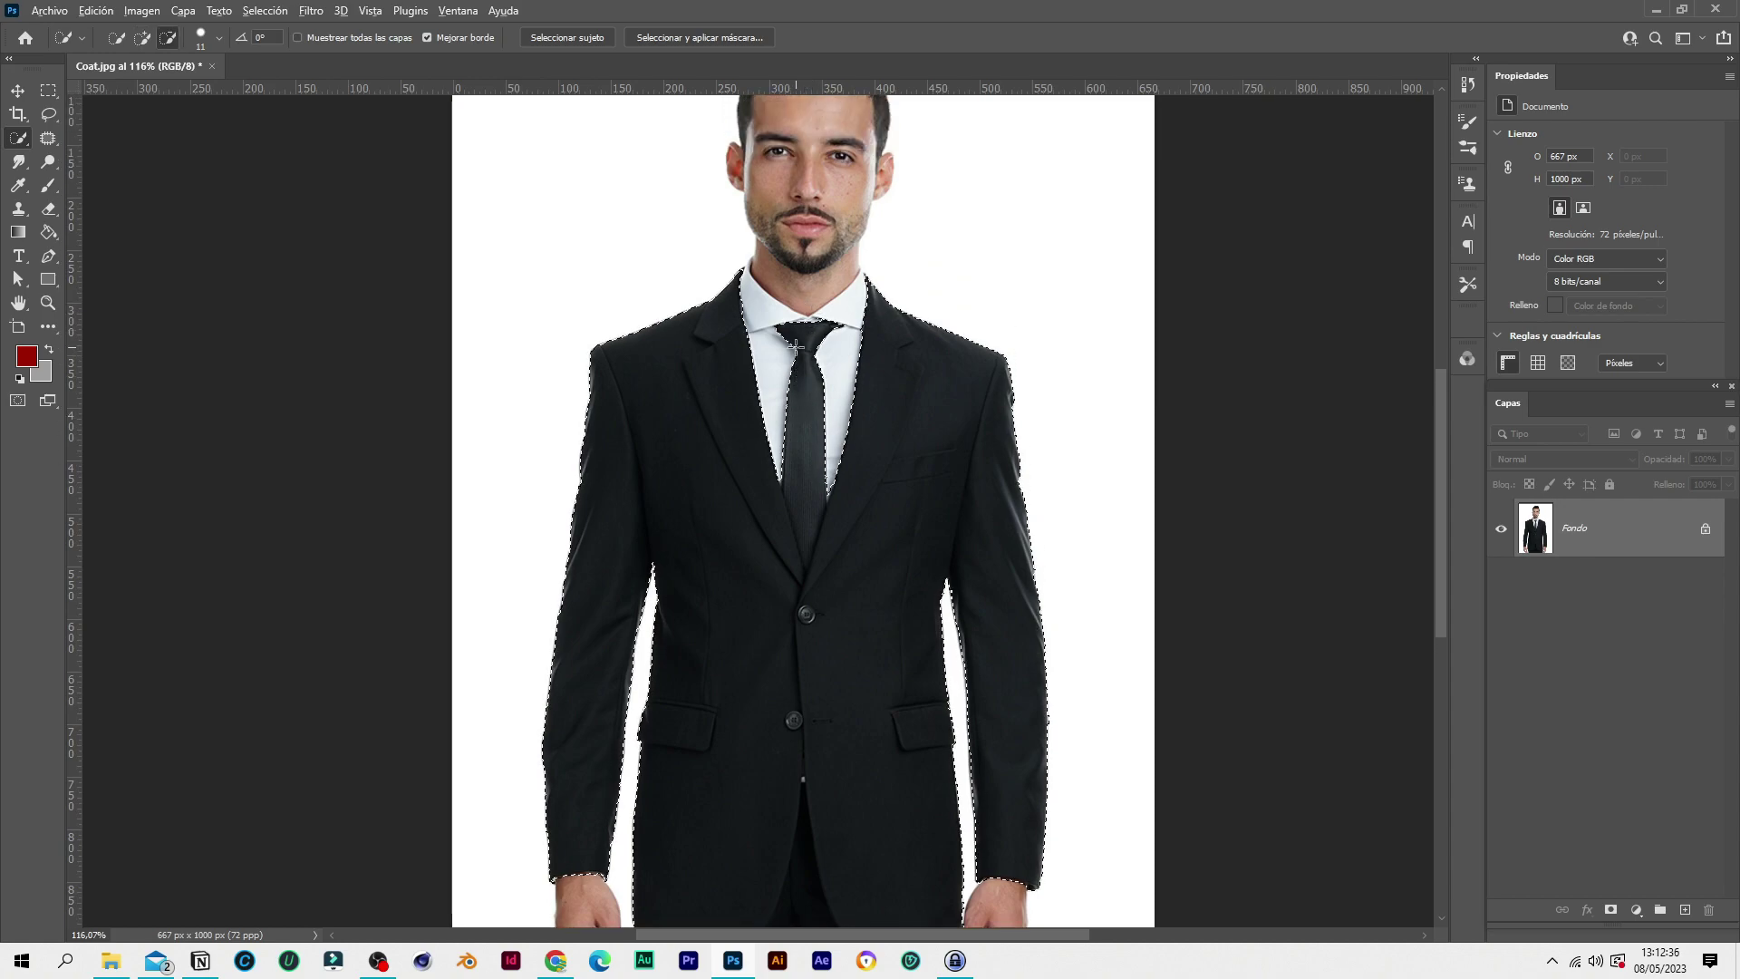
Subtract the tie from the selection, refine the left lapel edge, and zoom out to the whole figure
{"action": "mouse_move", "coordinate": [821, 340]}
{"action": "left_mouse_down"}
{"action": "mouse_move", "coordinate": [823, 323]}
{"action": "mouse_move", "coordinate": [795, 499]}
{"action": "mouse_move", "coordinate": [807, 556]}
{"action": "left_mouse_up"}
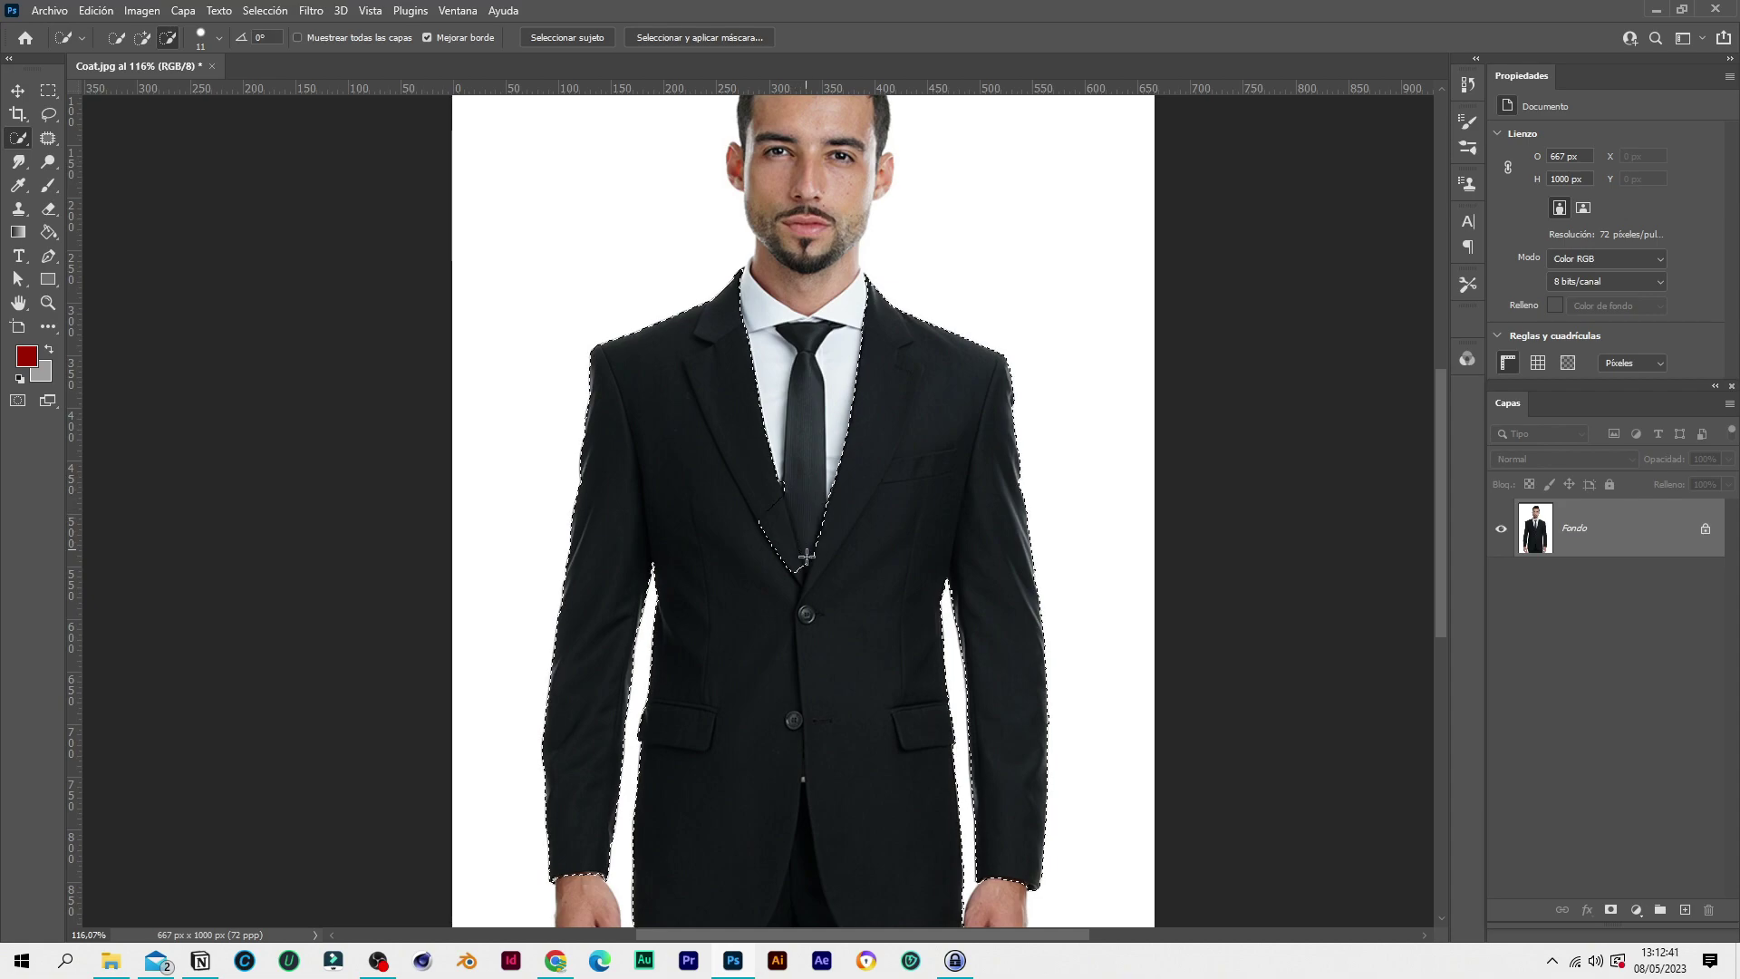
{"action": "left_click", "coordinate": [787, 485]}
{"action": "key", "text": "alt"}
{"action": "left_click_drag", "start_coordinate": [762, 426], "coordinate": [771, 555]}
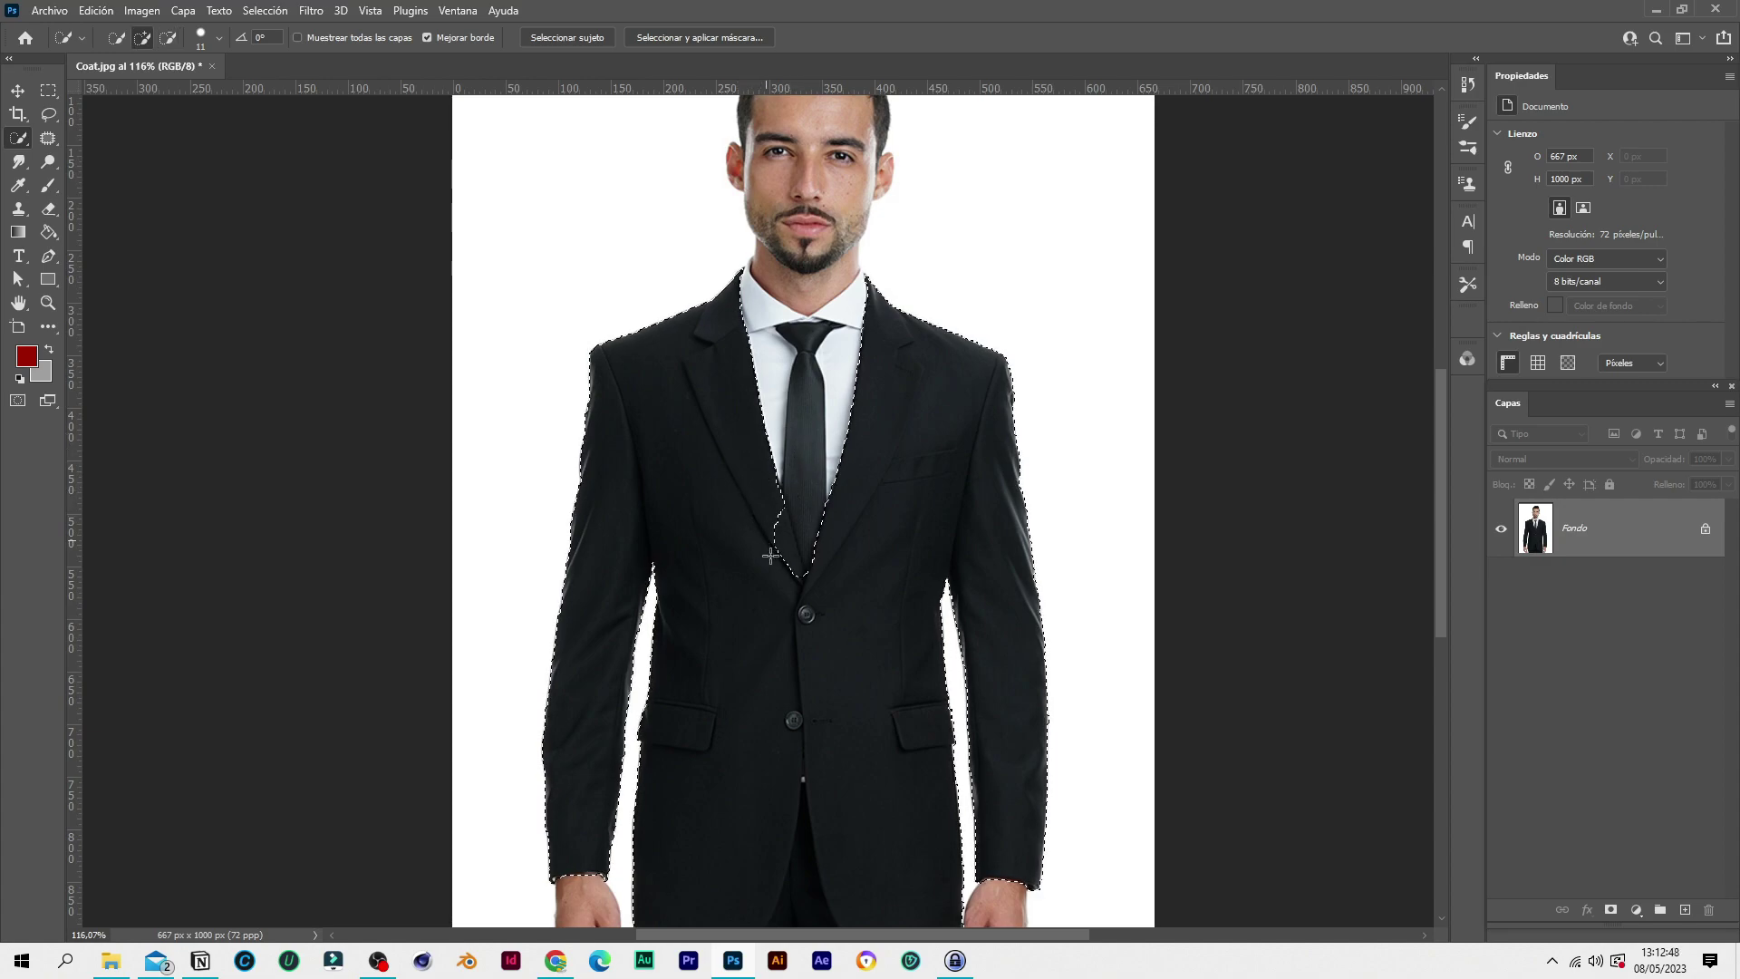
{"action": "left_click_drag", "start_coordinate": [777, 521], "coordinate": [772, 543]}
{"action": "scroll", "coordinate": [673, 426], "scroll_direction": "down", "scroll_amount": 2}
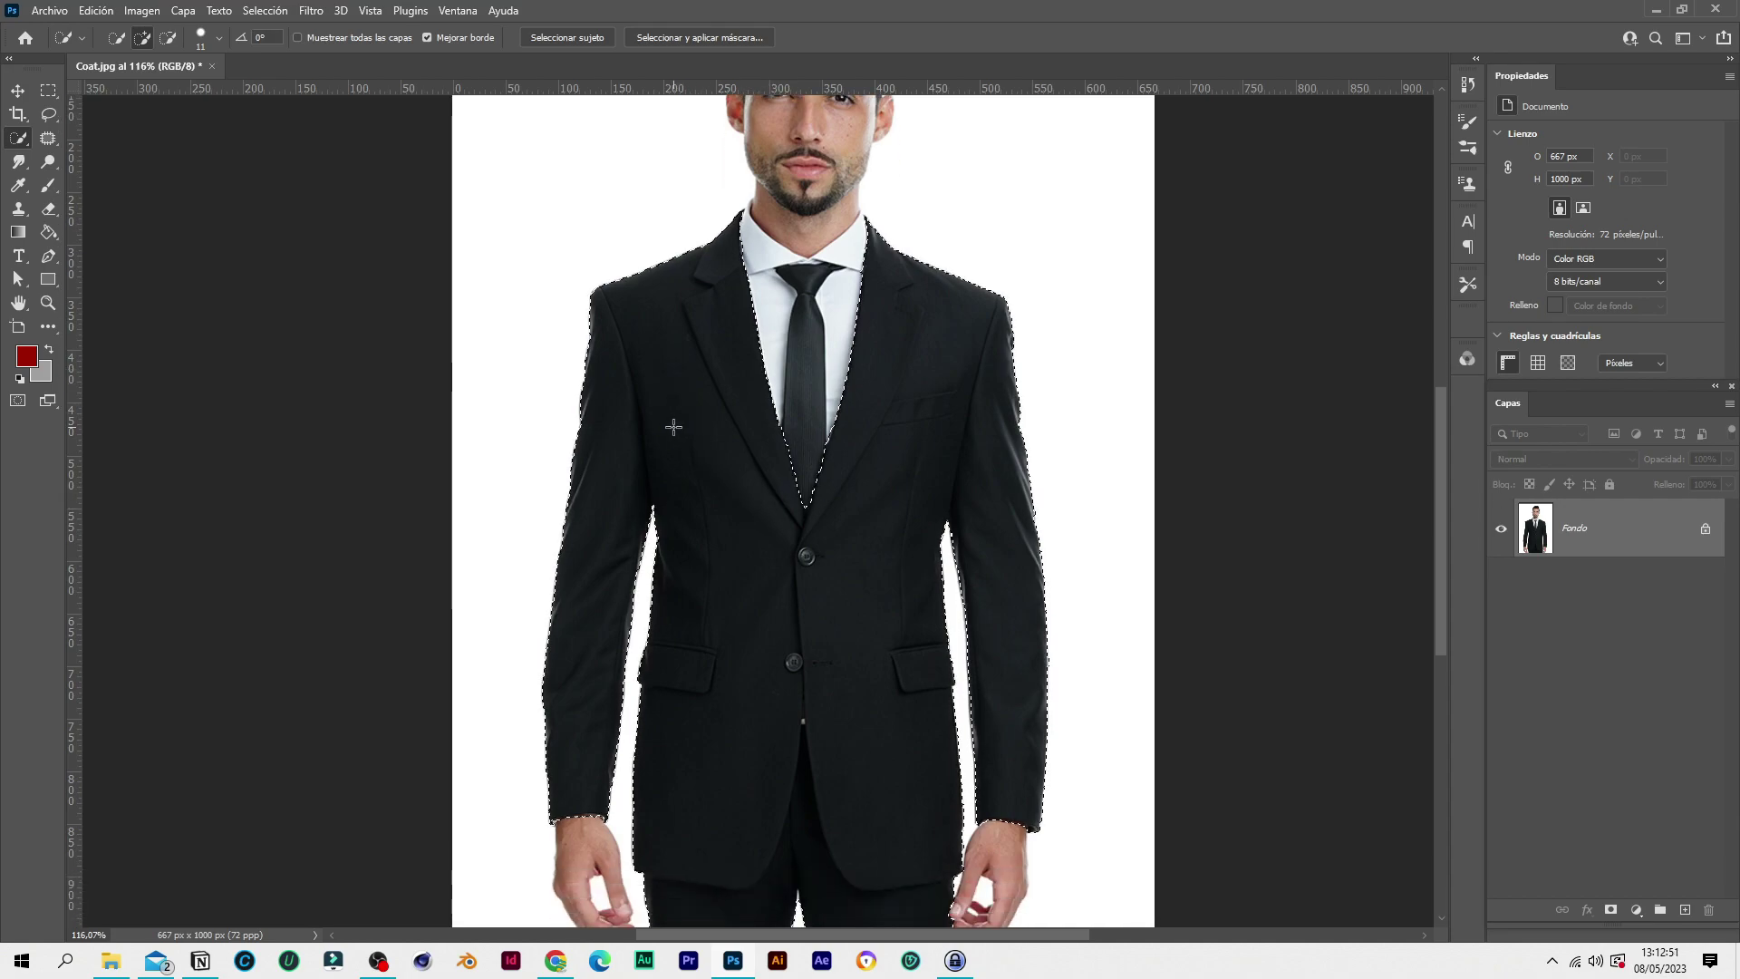
{"action": "scroll", "coordinate": [671, 428], "scroll_direction": "down", "scroll_amount": 2}
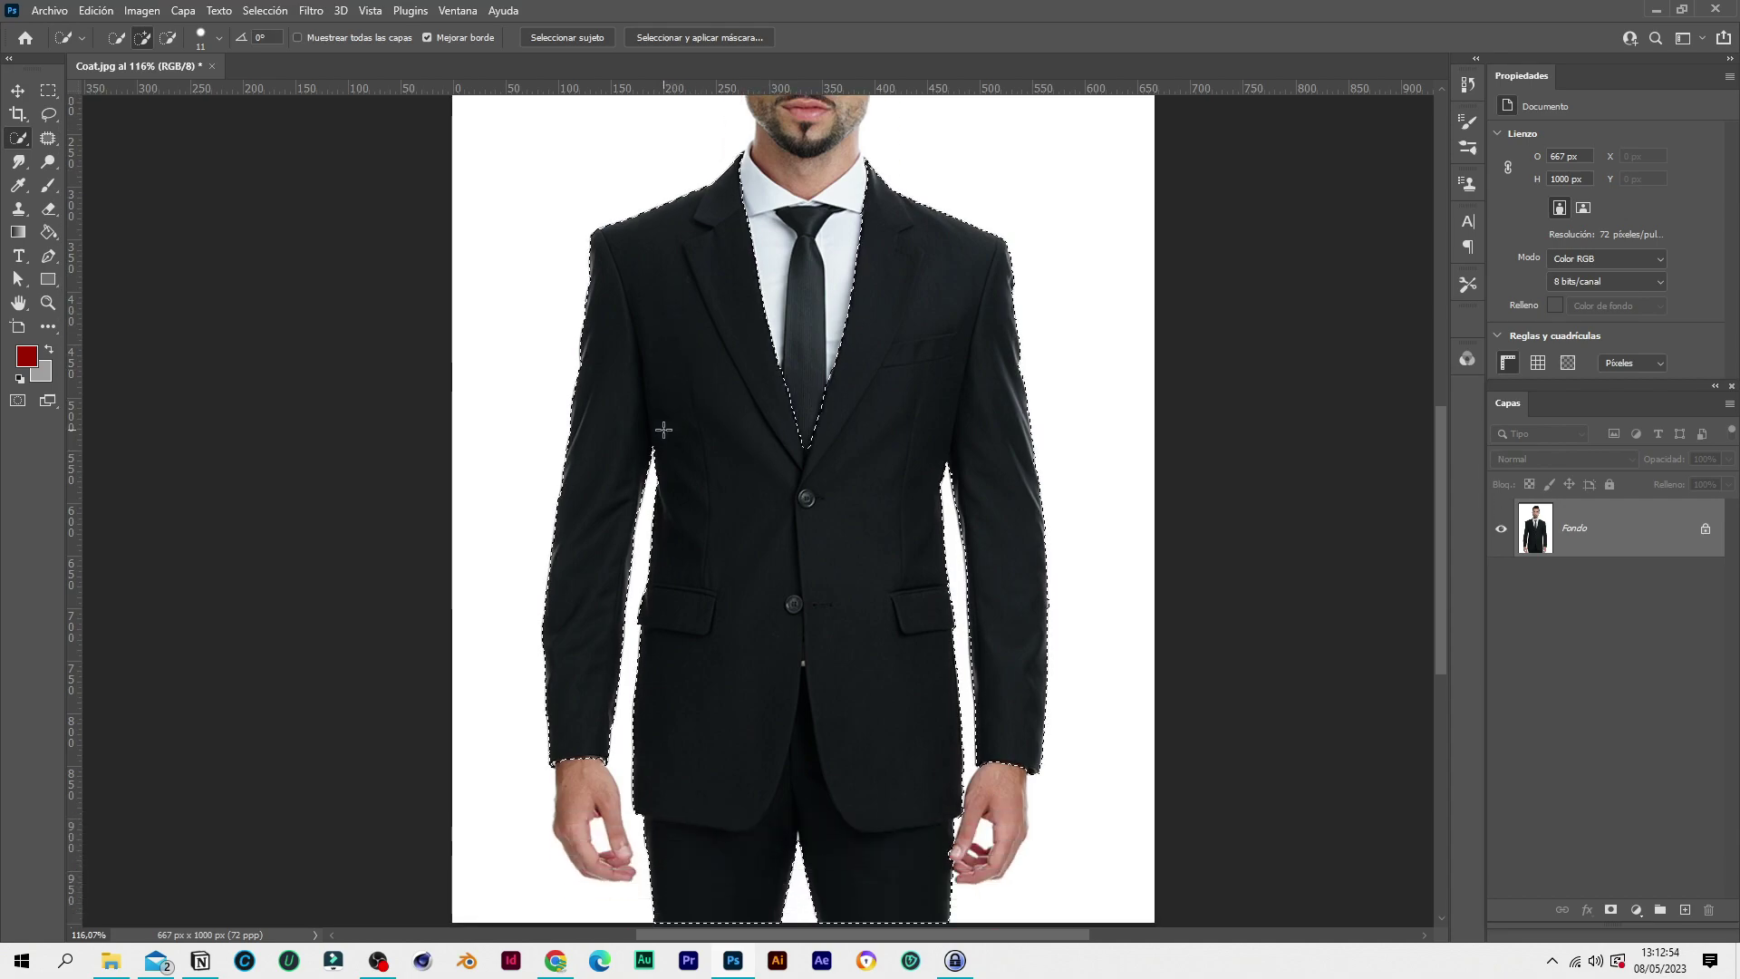
{"action": "scroll", "coordinate": [666, 430], "scroll_direction": "up", "scroll_amount": 3}
{"action": "scroll", "coordinate": [670, 433], "scroll_direction": "up", "scroll_amount": 2}
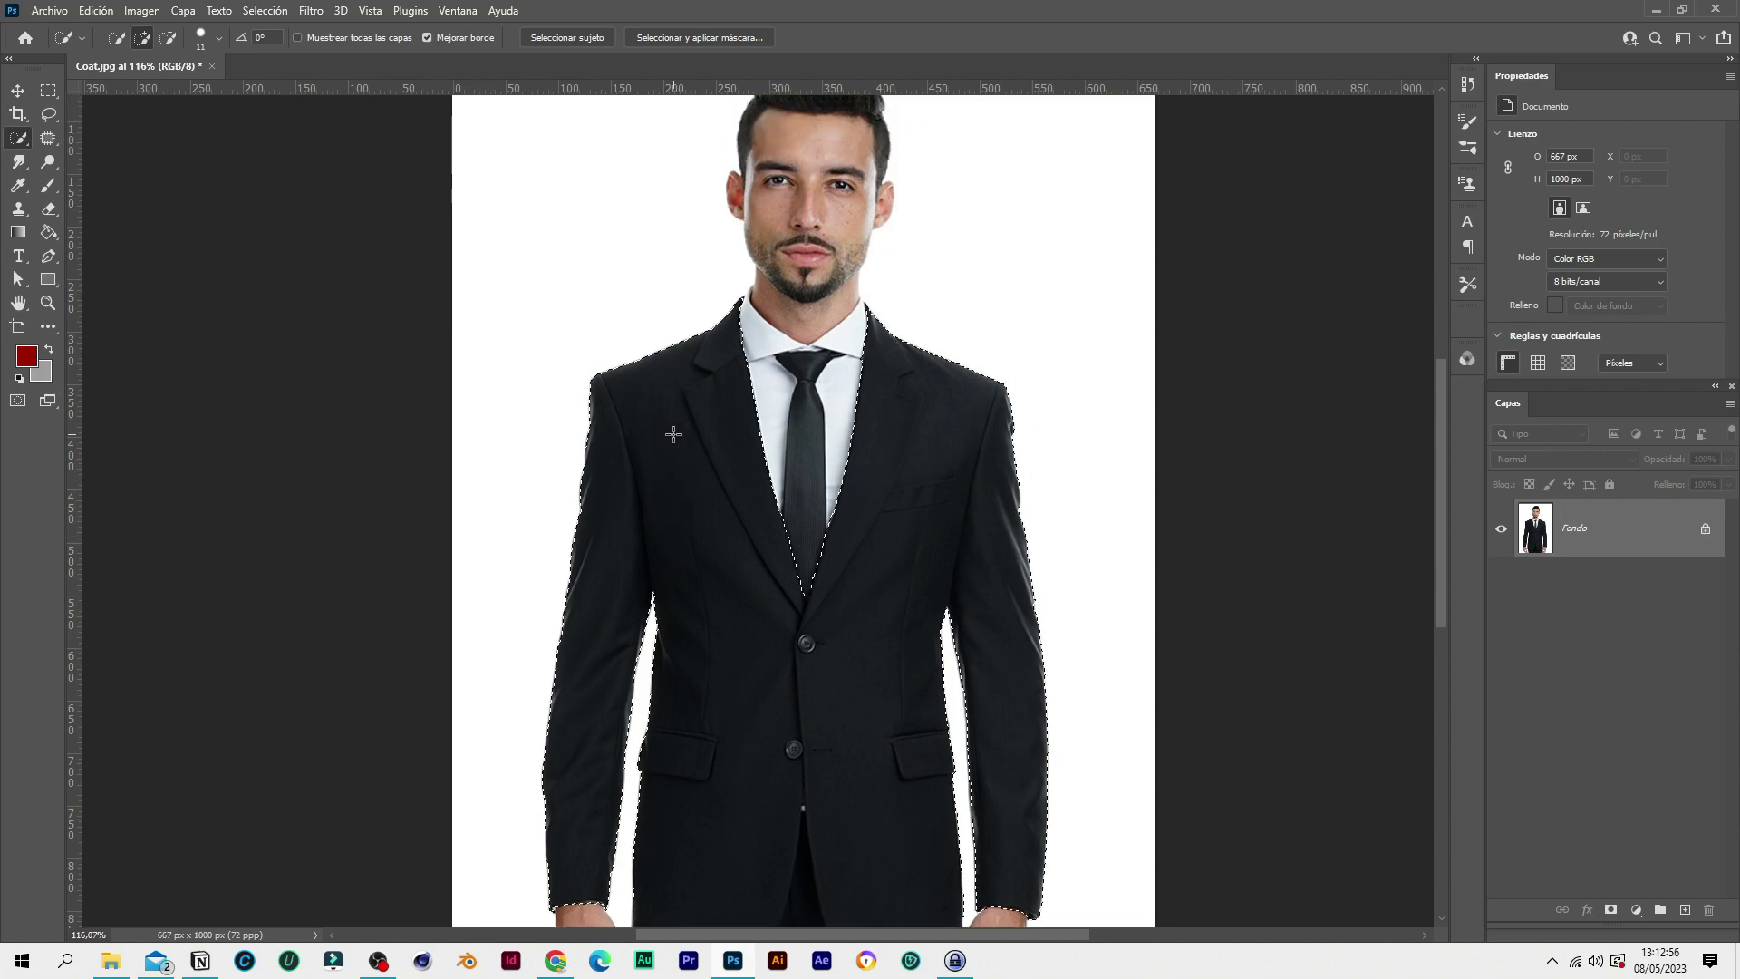
{"action": "scroll", "coordinate": [674, 435], "scroll_direction": "down", "scroll_amount": 3}
{"action": "scroll", "coordinate": [671, 435], "scroll_direction": "down", "scroll_amount": 4}
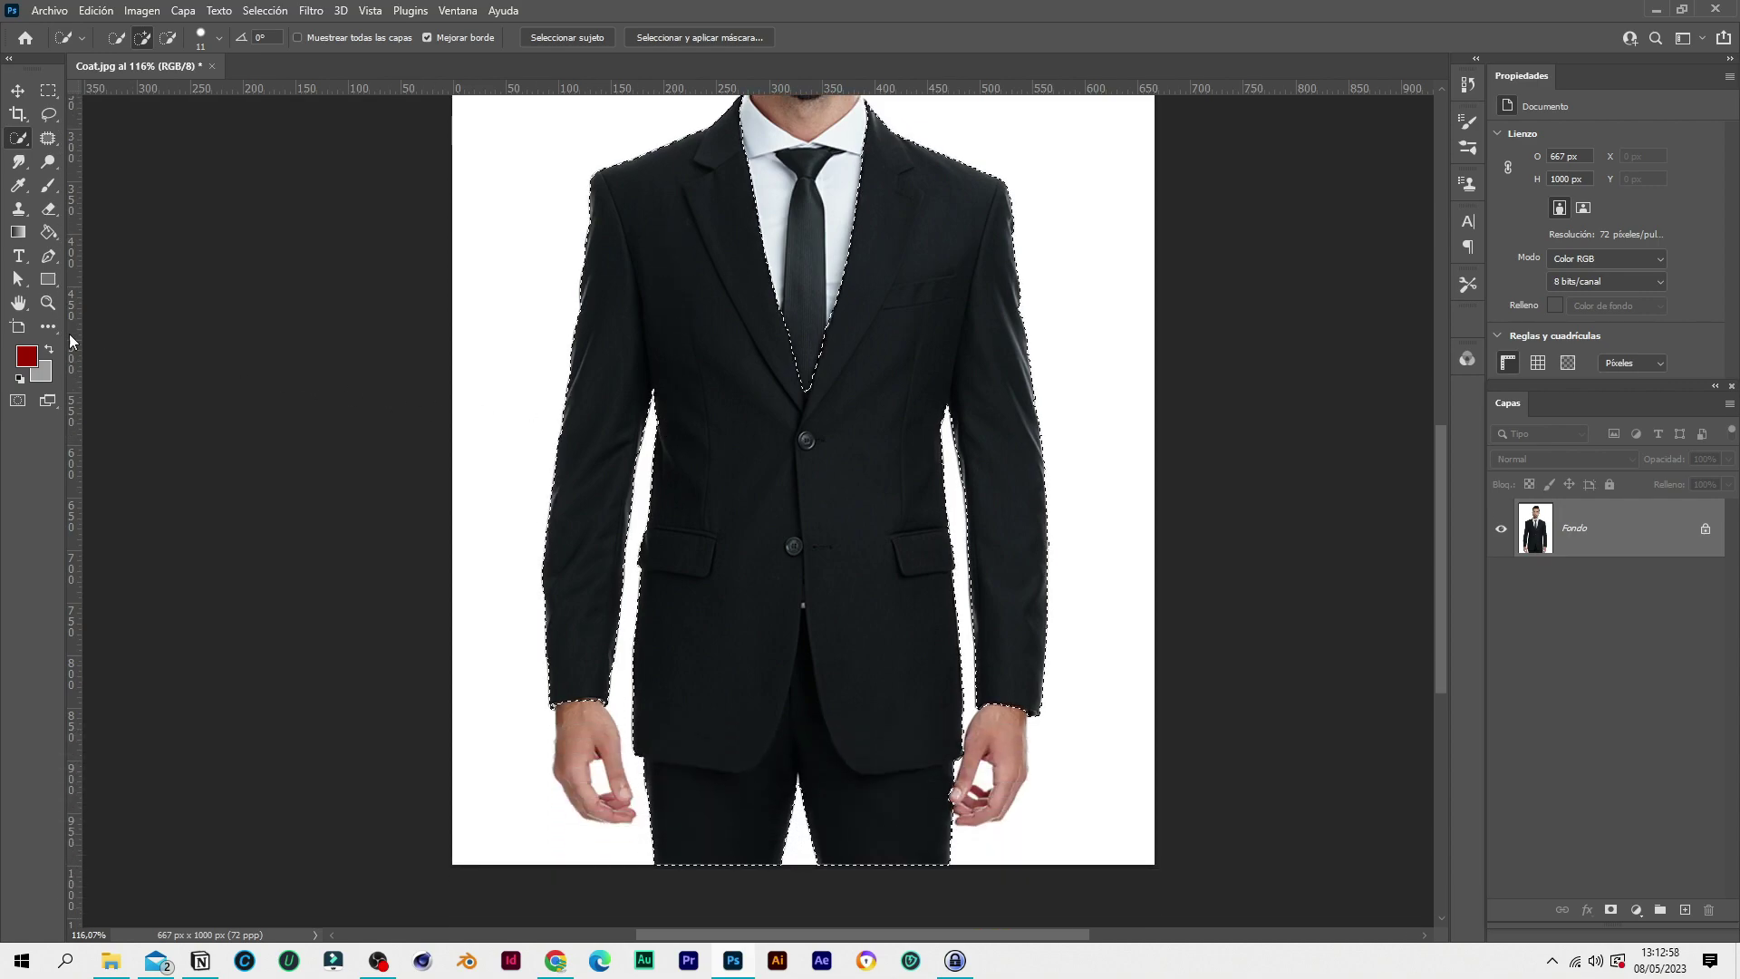
{"action": "left_click", "coordinate": [48, 303]}
{"action": "left_click_drag", "start_coordinate": [870, 399], "coordinate": [829, 406]}
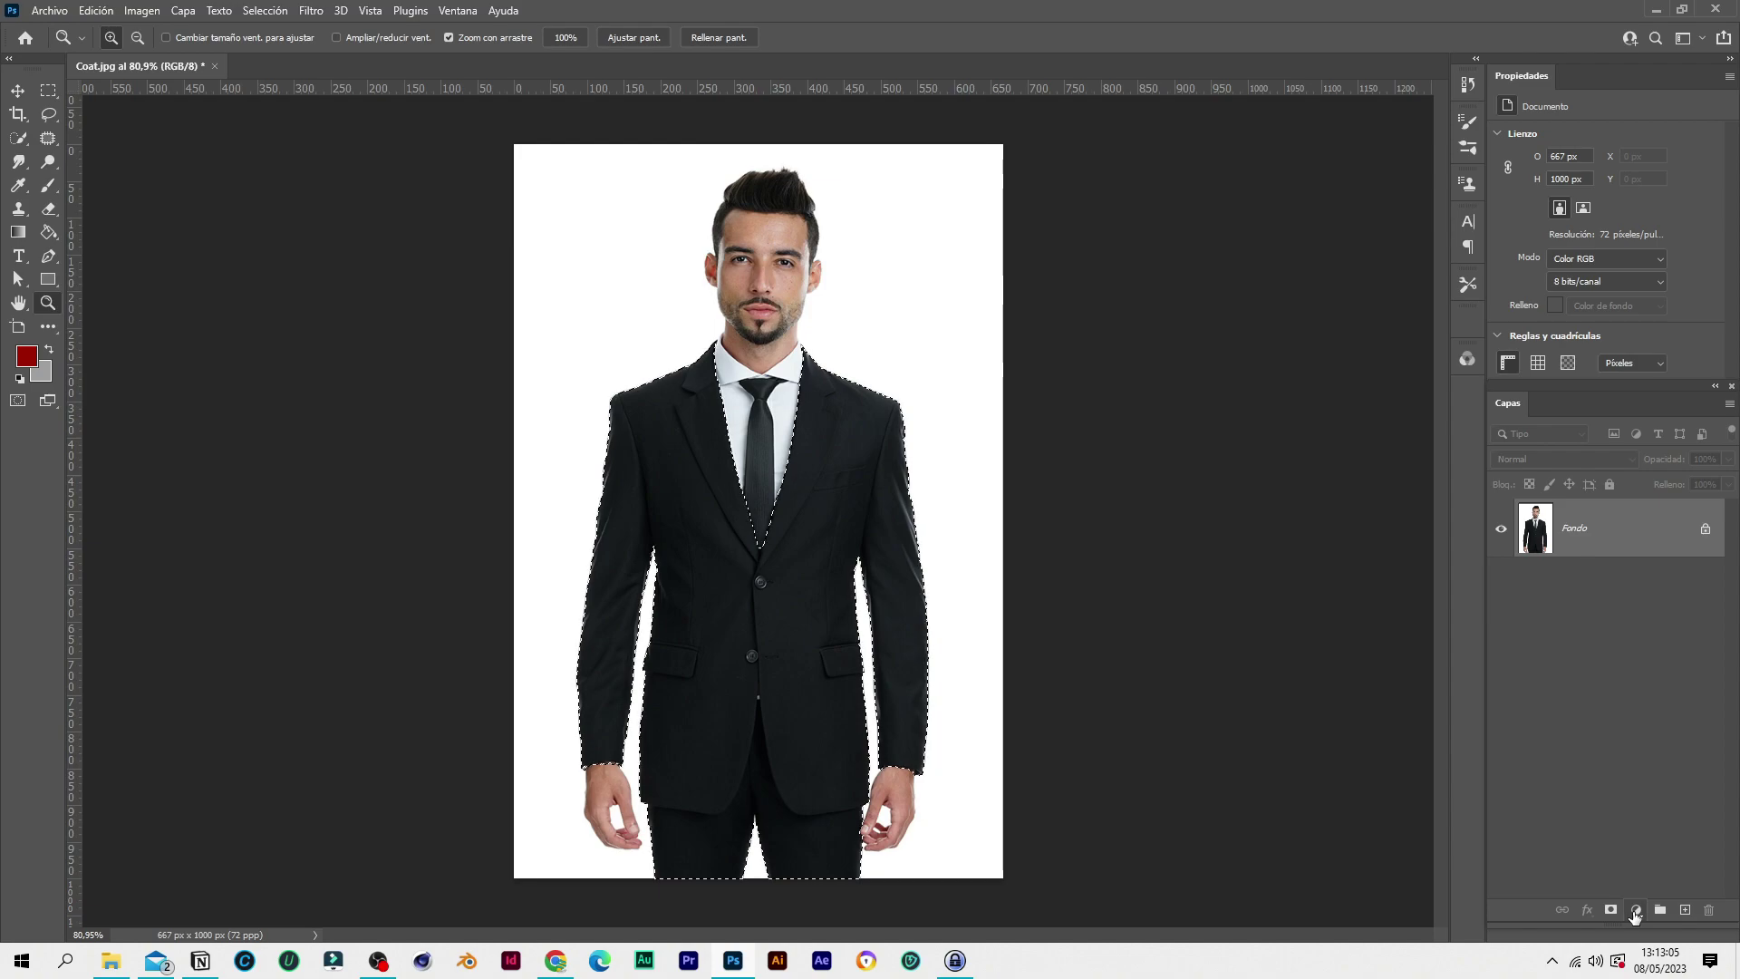
Add a Mapa de degradado adjustment over the suit selection using the Básicos 'Negro, blanco' preset
{"action": "left_click", "coordinate": [1635, 912]}
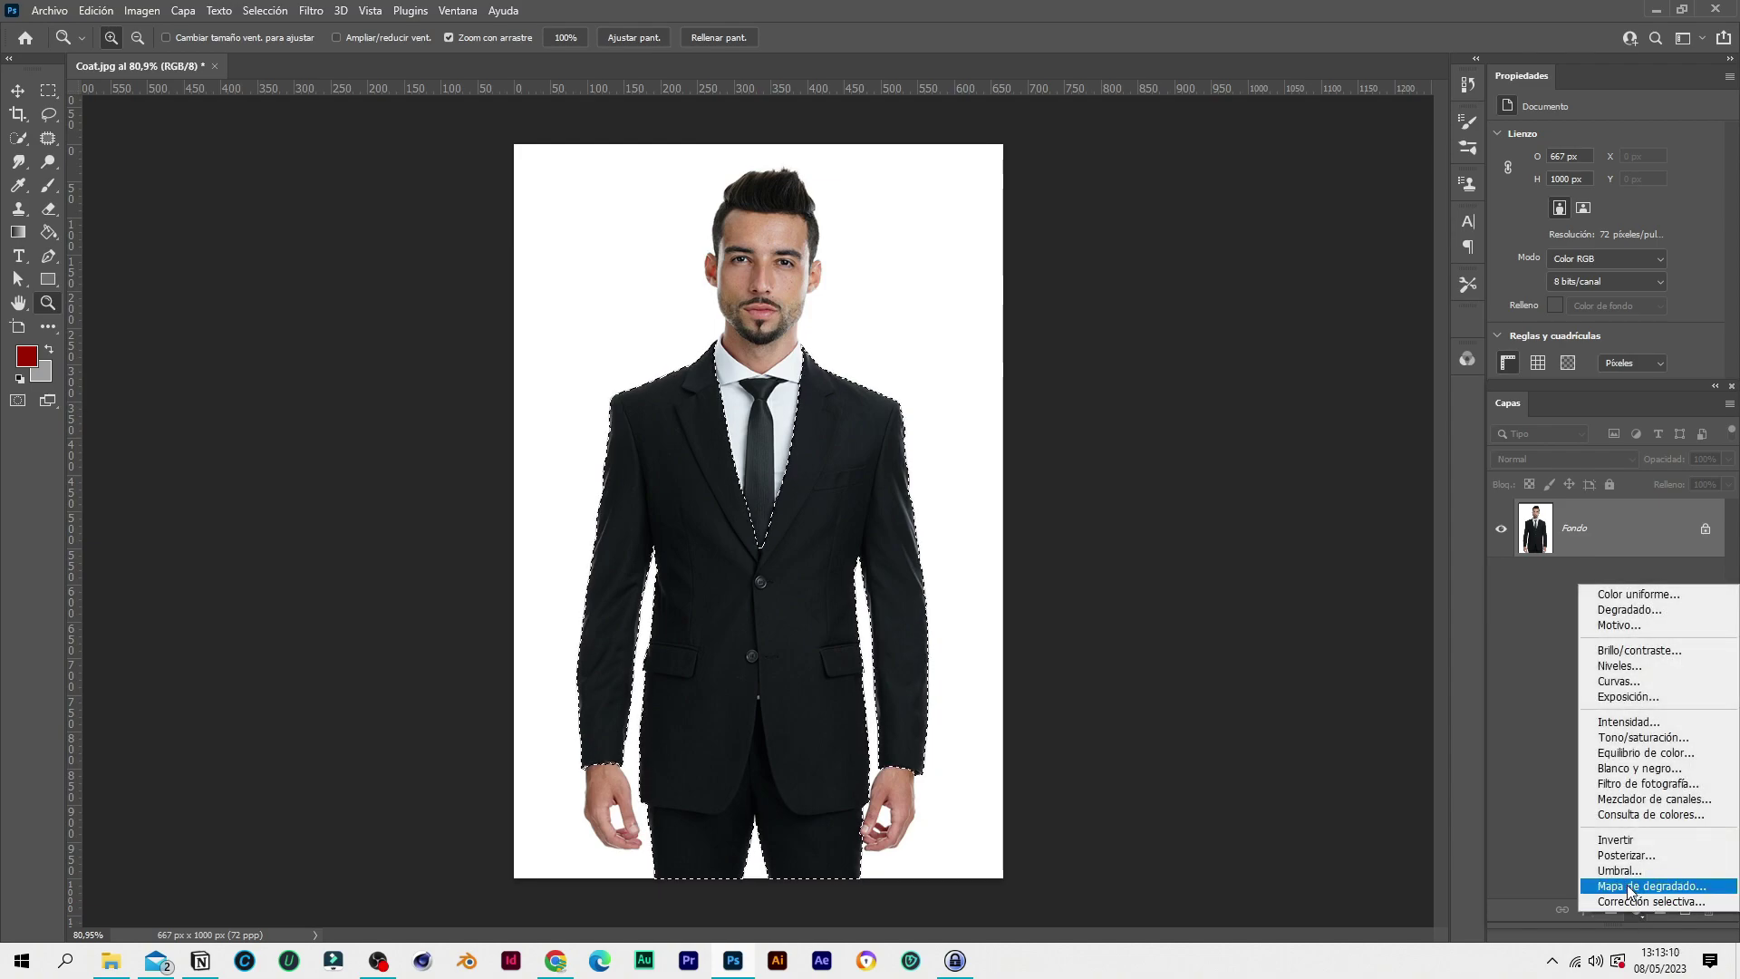
{"action": "left_click", "coordinate": [1631, 887]}
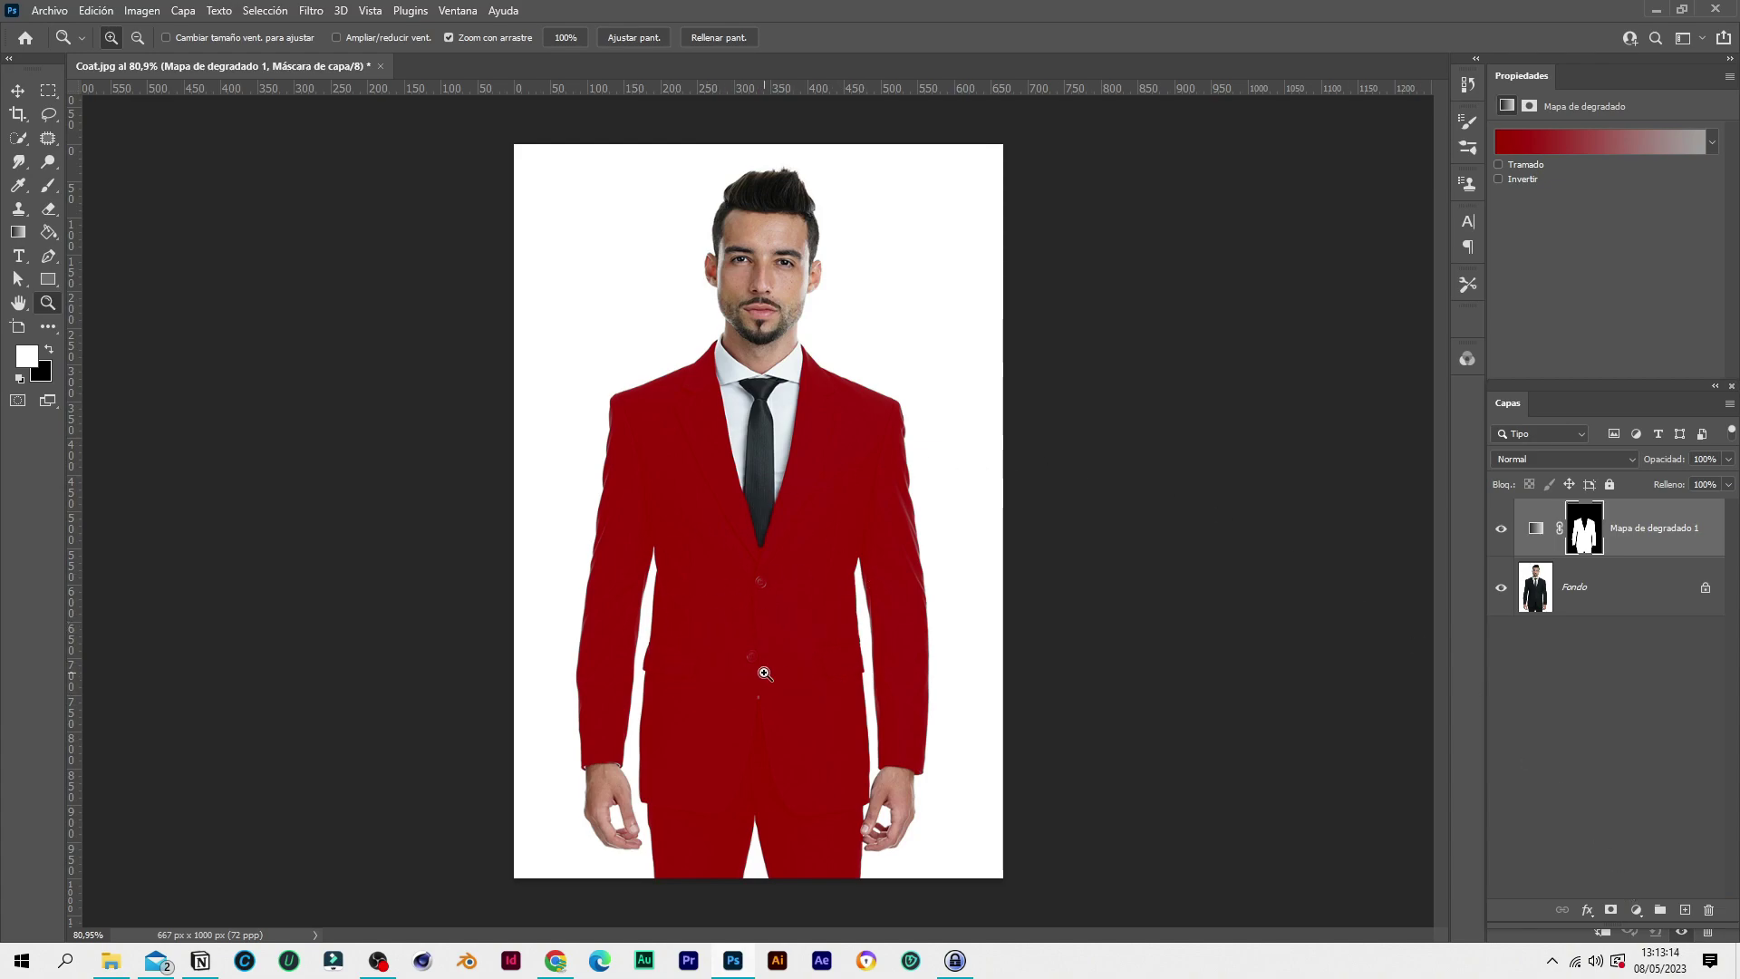
{"action": "left_click", "coordinate": [1599, 143]}
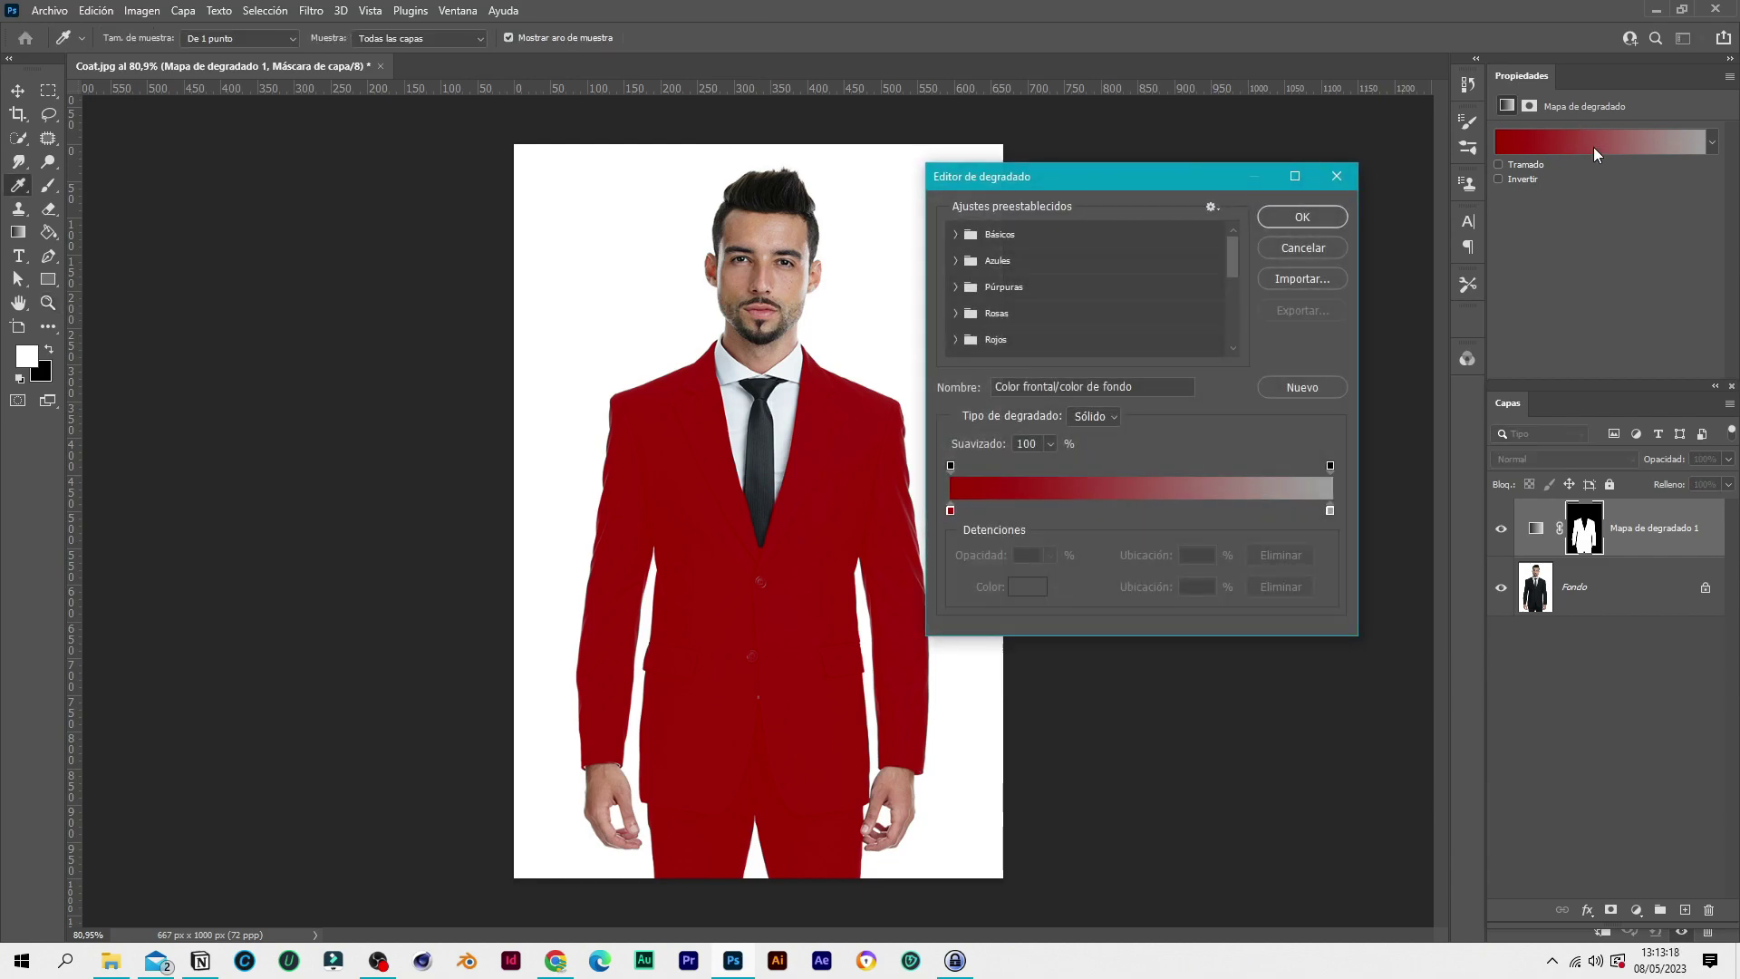
{"action": "left_click", "coordinate": [956, 235]}
{"action": "left_click", "coordinate": [1038, 262]}
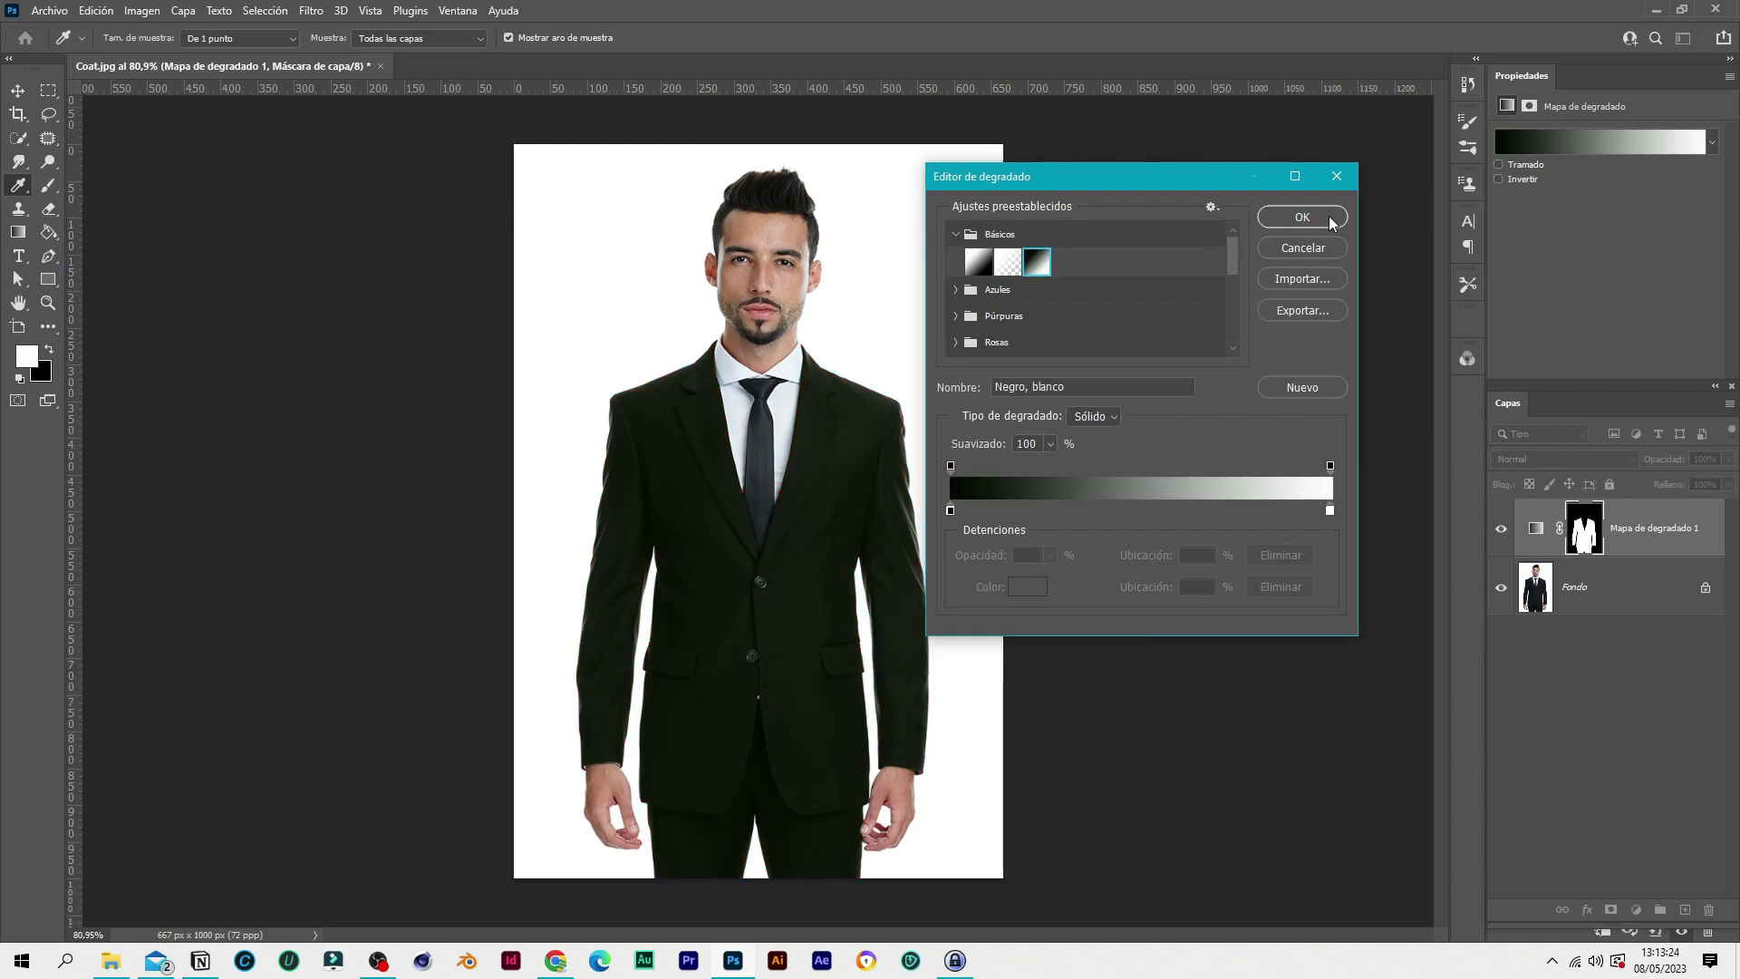
Move the Gradient Editor aside and put the black stop back at 0% after trial moves
{"action": "left_click_drag", "start_coordinate": [1199, 188], "coordinate": [1183, 160]}
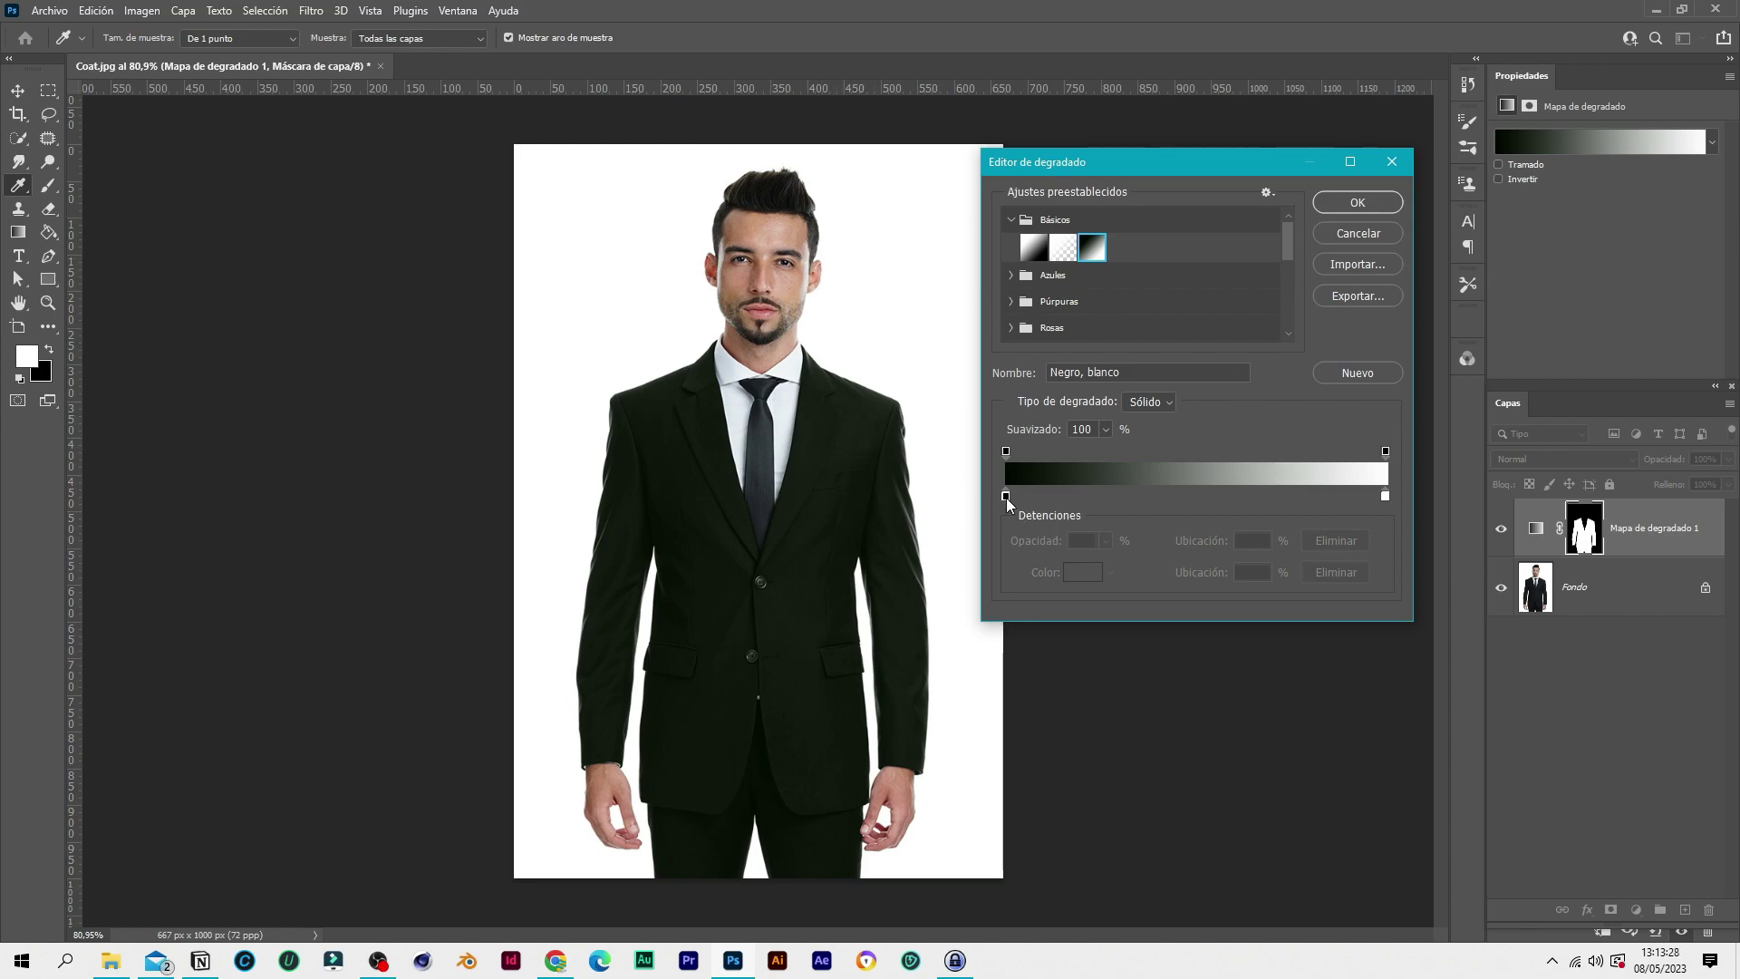
{"action": "left_click_drag", "start_coordinate": [1006, 499], "coordinate": [1235, 496]}
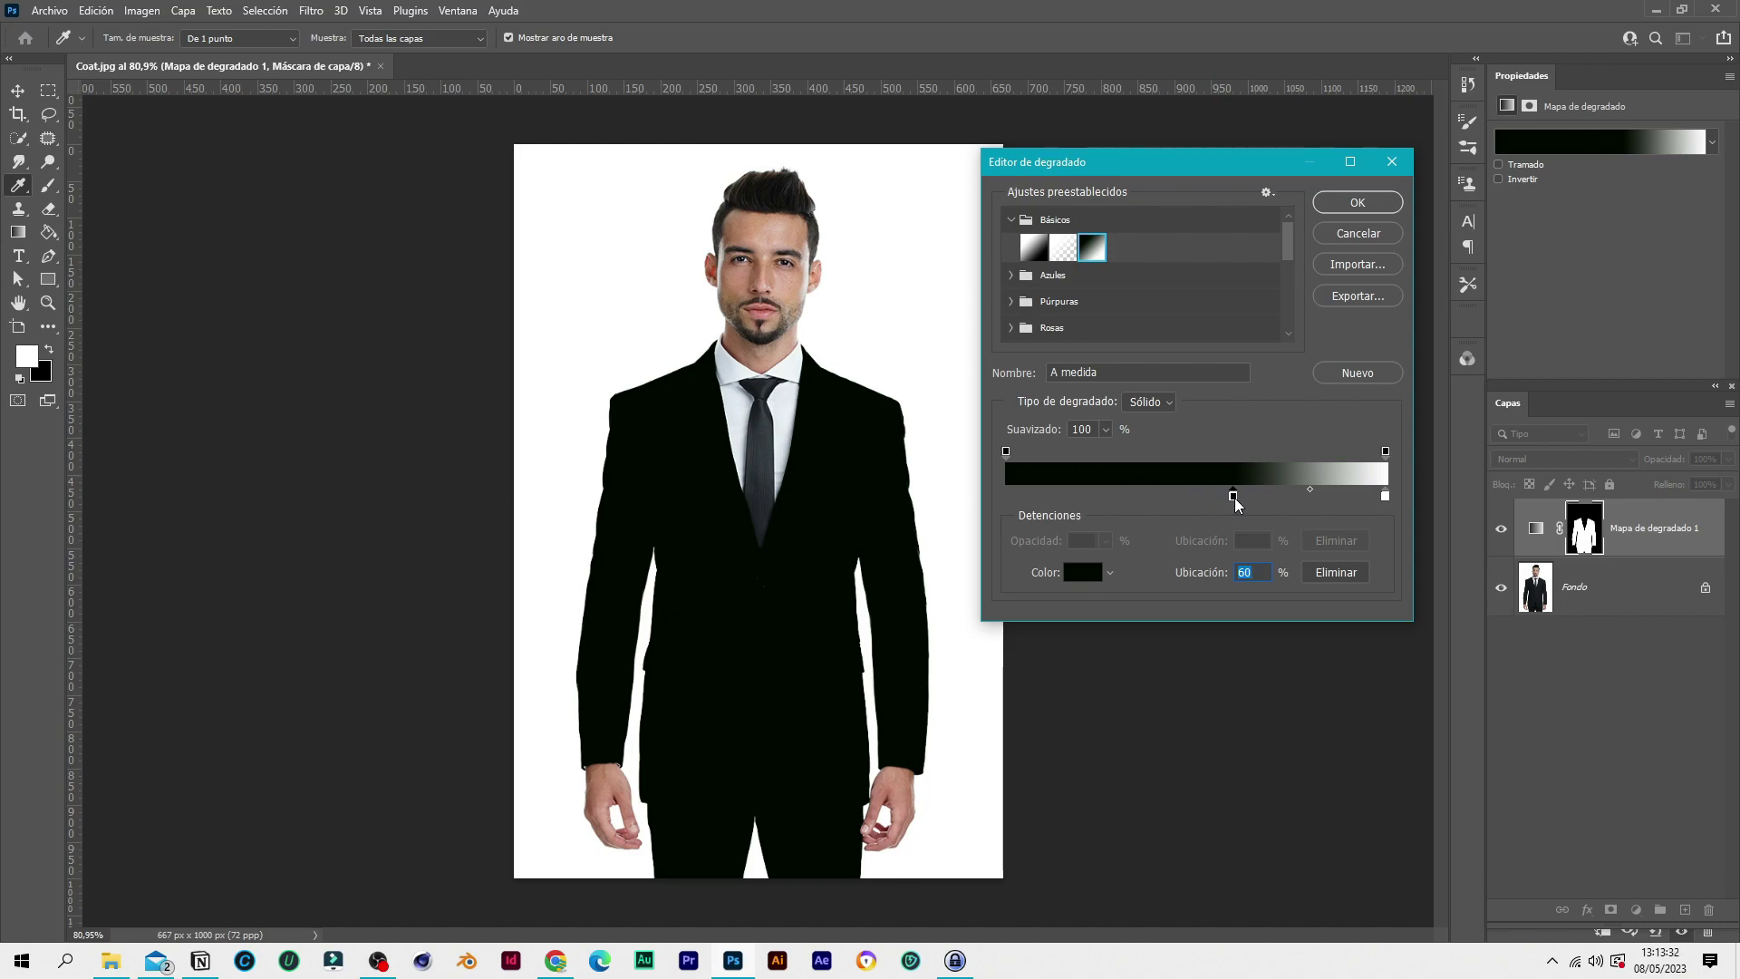
{"action": "left_click_drag", "start_coordinate": [1235, 504], "coordinate": [1279, 504]}
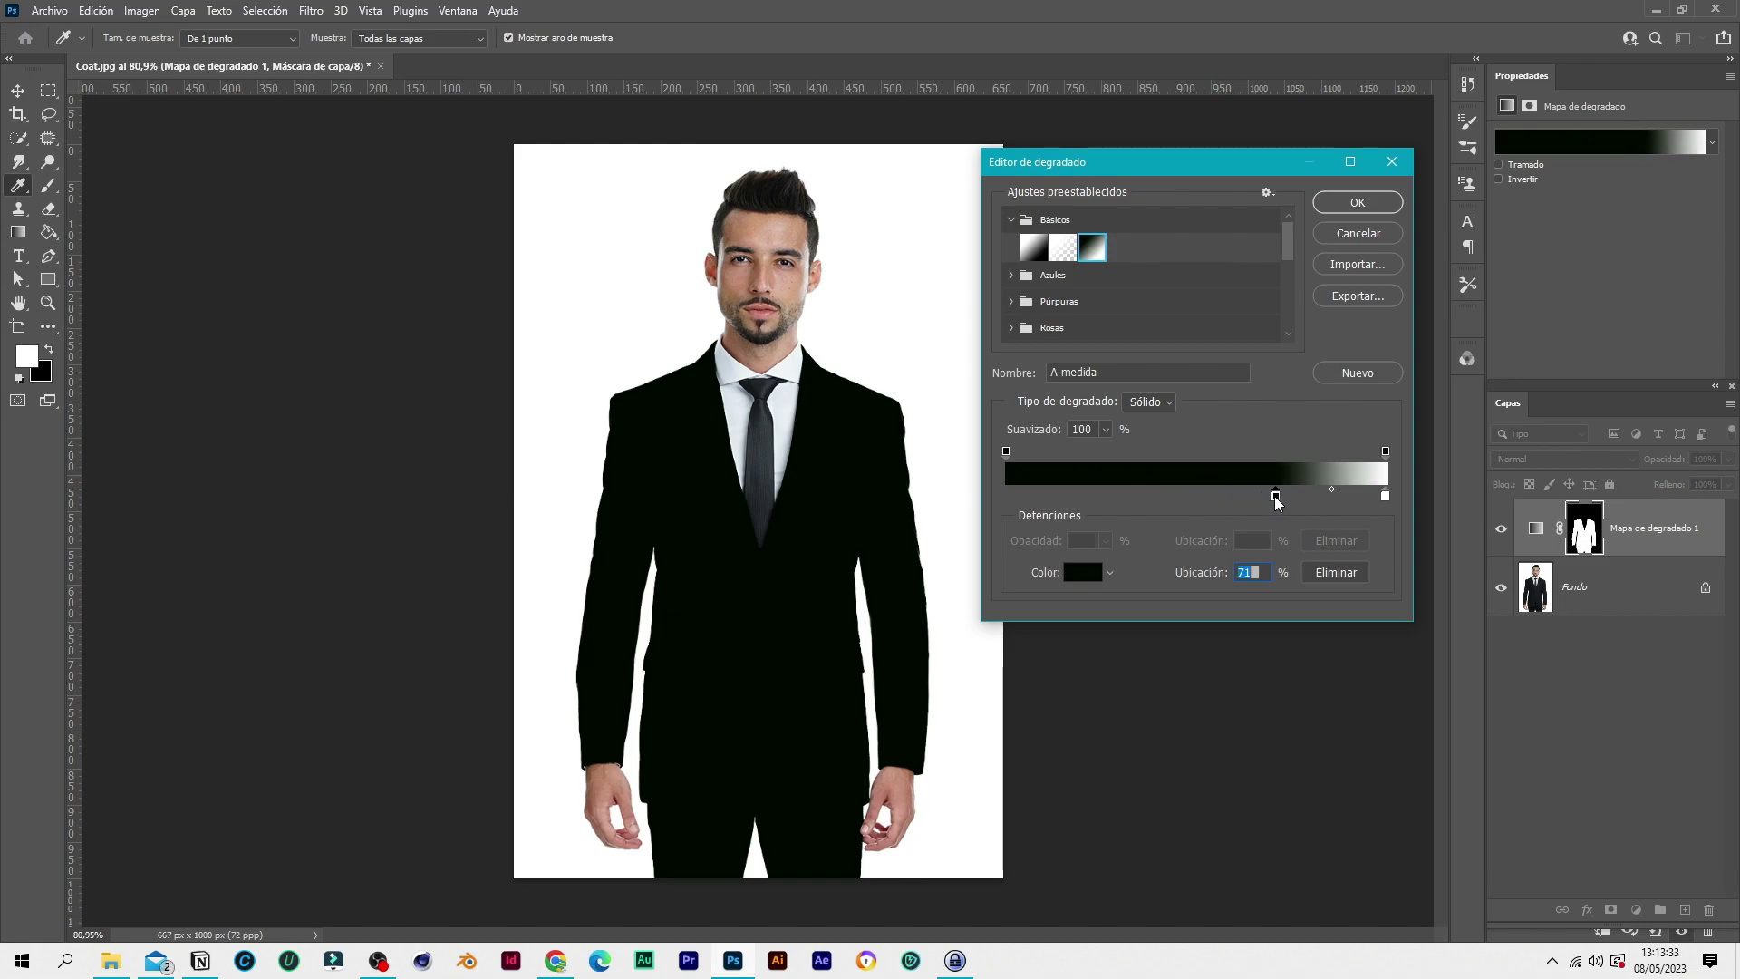
{"action": "left_click_drag", "start_coordinate": [1276, 498], "coordinate": [971, 508]}
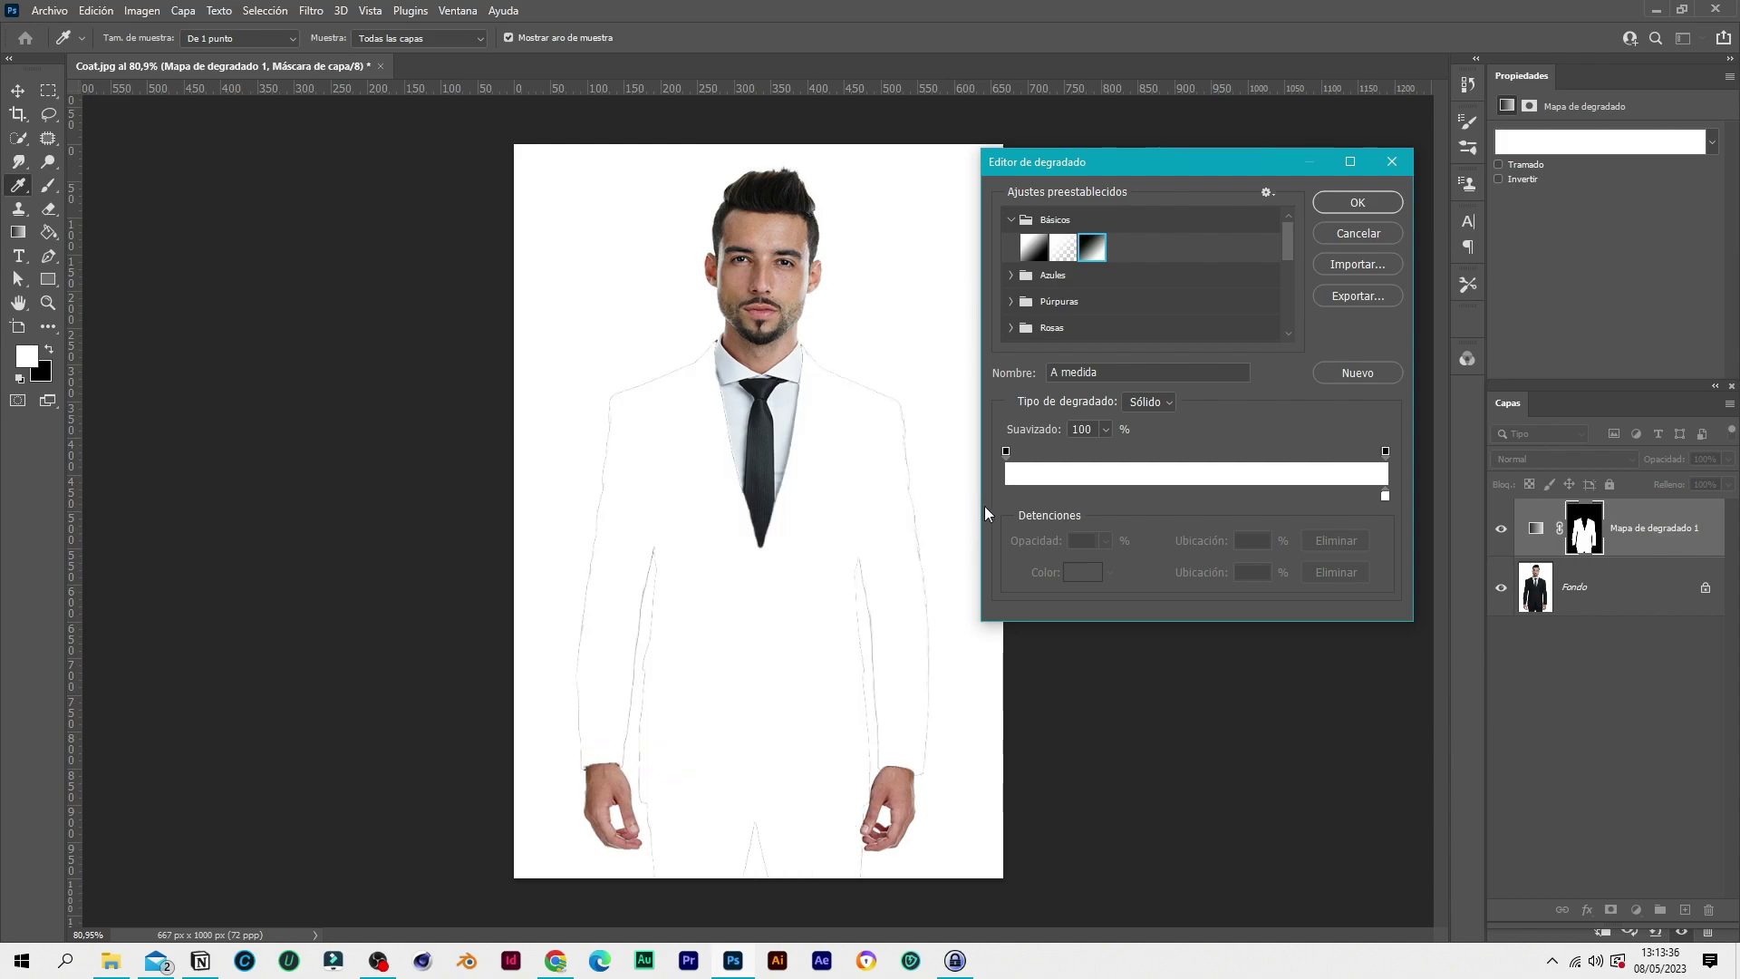
{"action": "key", "text": "ctrl+z"}
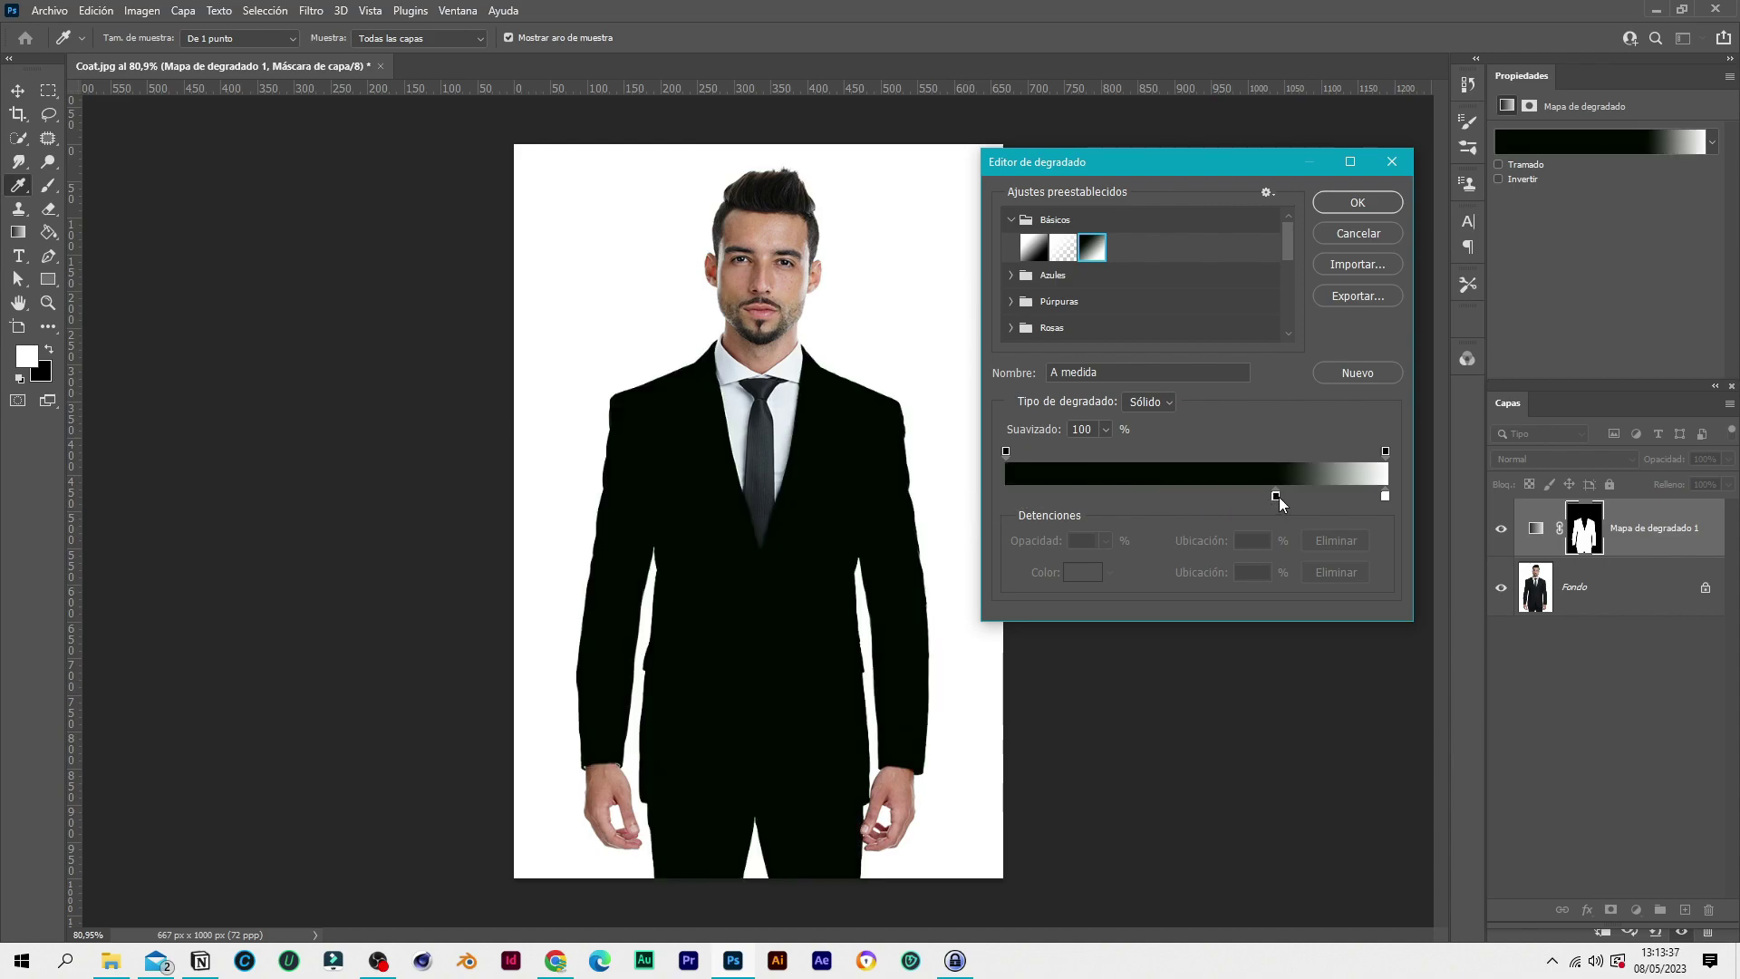
{"action": "left_click_drag", "start_coordinate": [1276, 497], "coordinate": [1007, 498]}
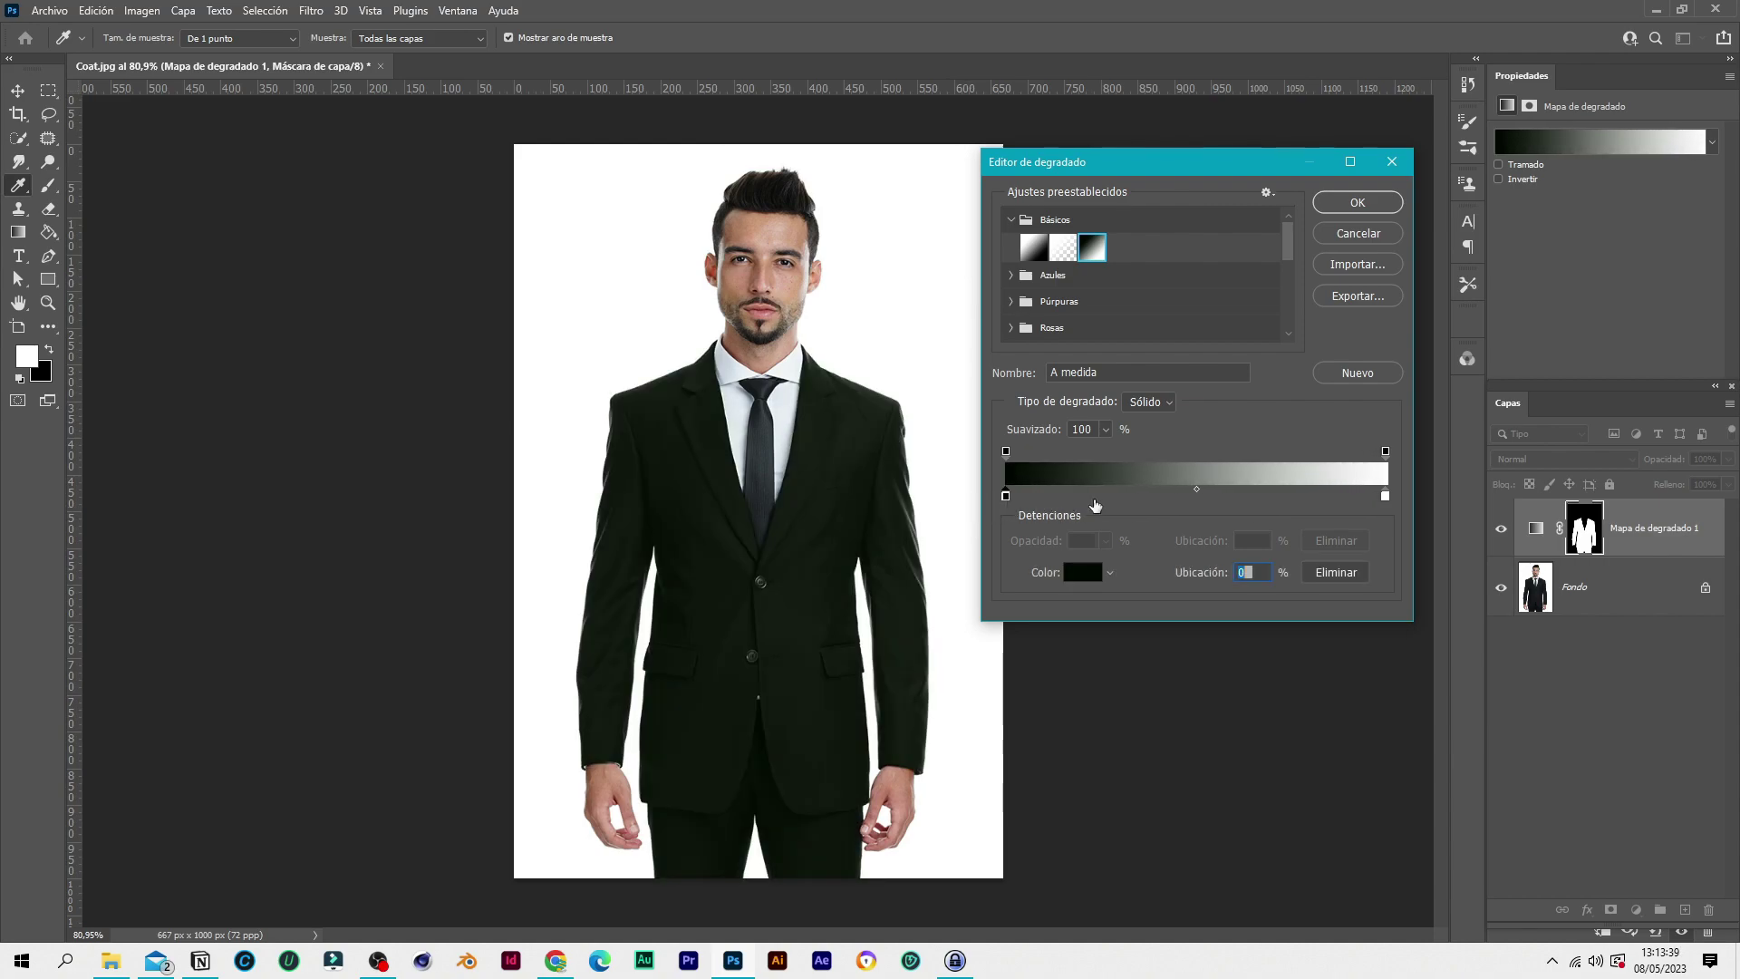
Drag the white stop leftward and add a new colour stop at 49%, opening its colour
{"action": "left_click_drag", "start_coordinate": [1385, 497], "coordinate": [1128, 499]}
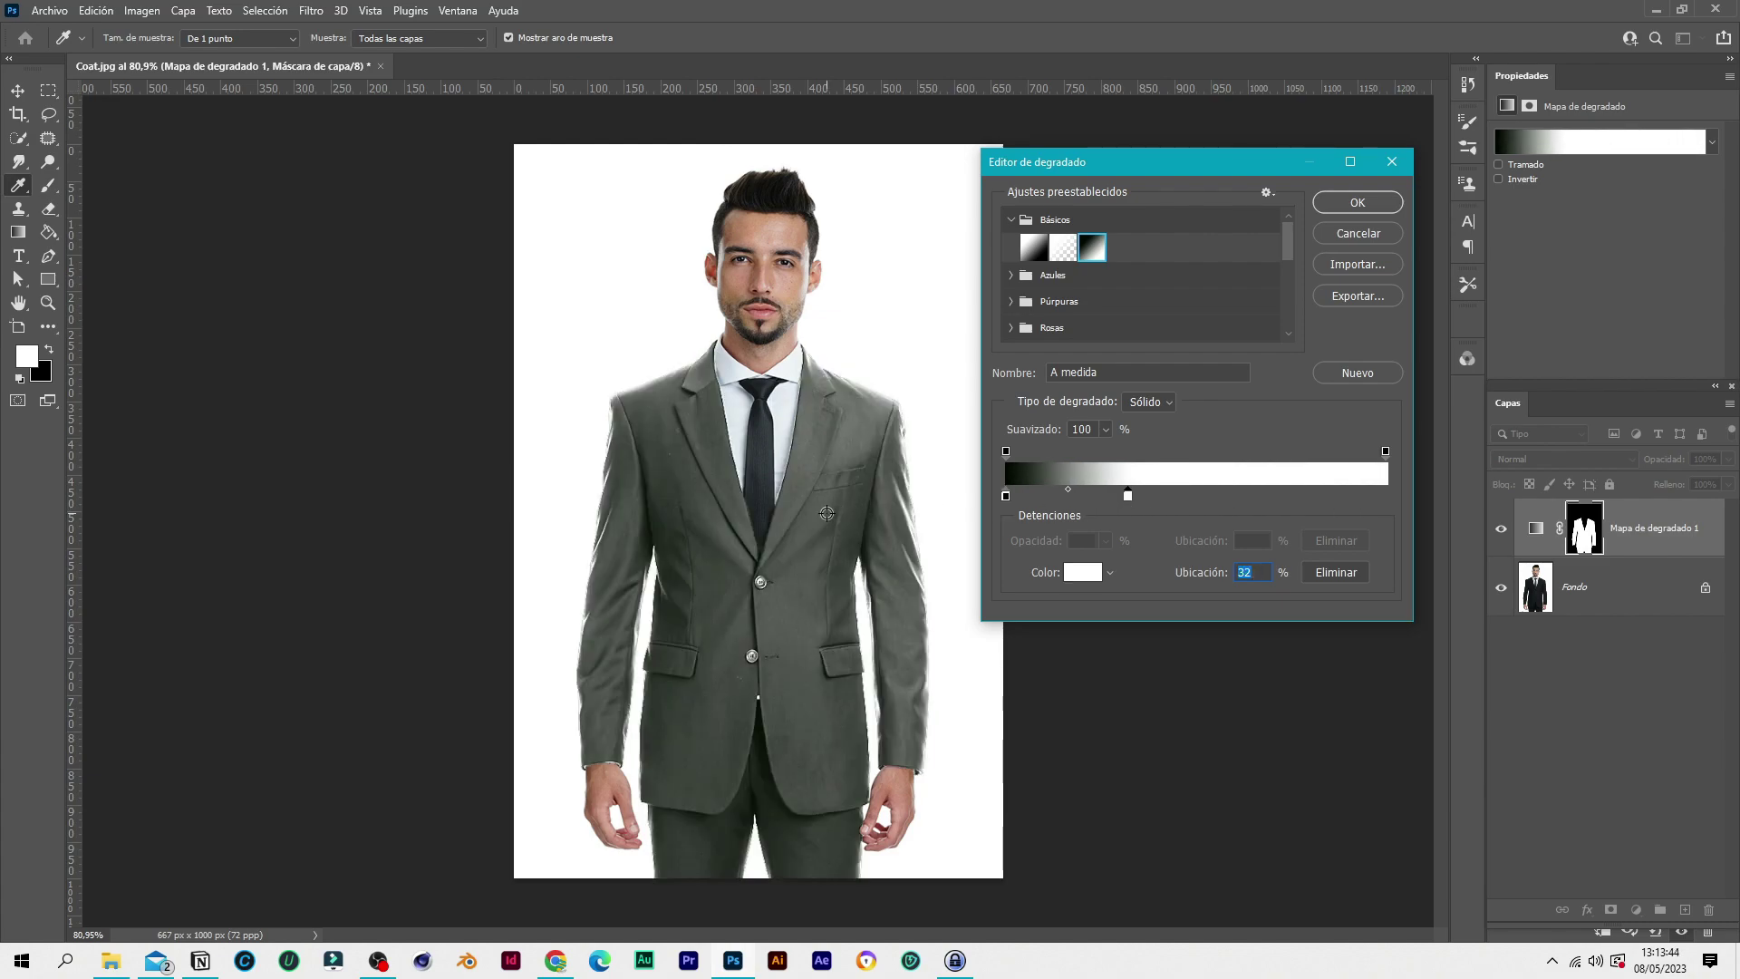
{"action": "mouse_move", "coordinate": [1128, 498]}
{"action": "left_mouse_down"}
{"action": "mouse_move", "coordinate": [1088, 499]}
{"action": "mouse_move", "coordinate": [1403, 496]}
{"action": "left_mouse_up"}
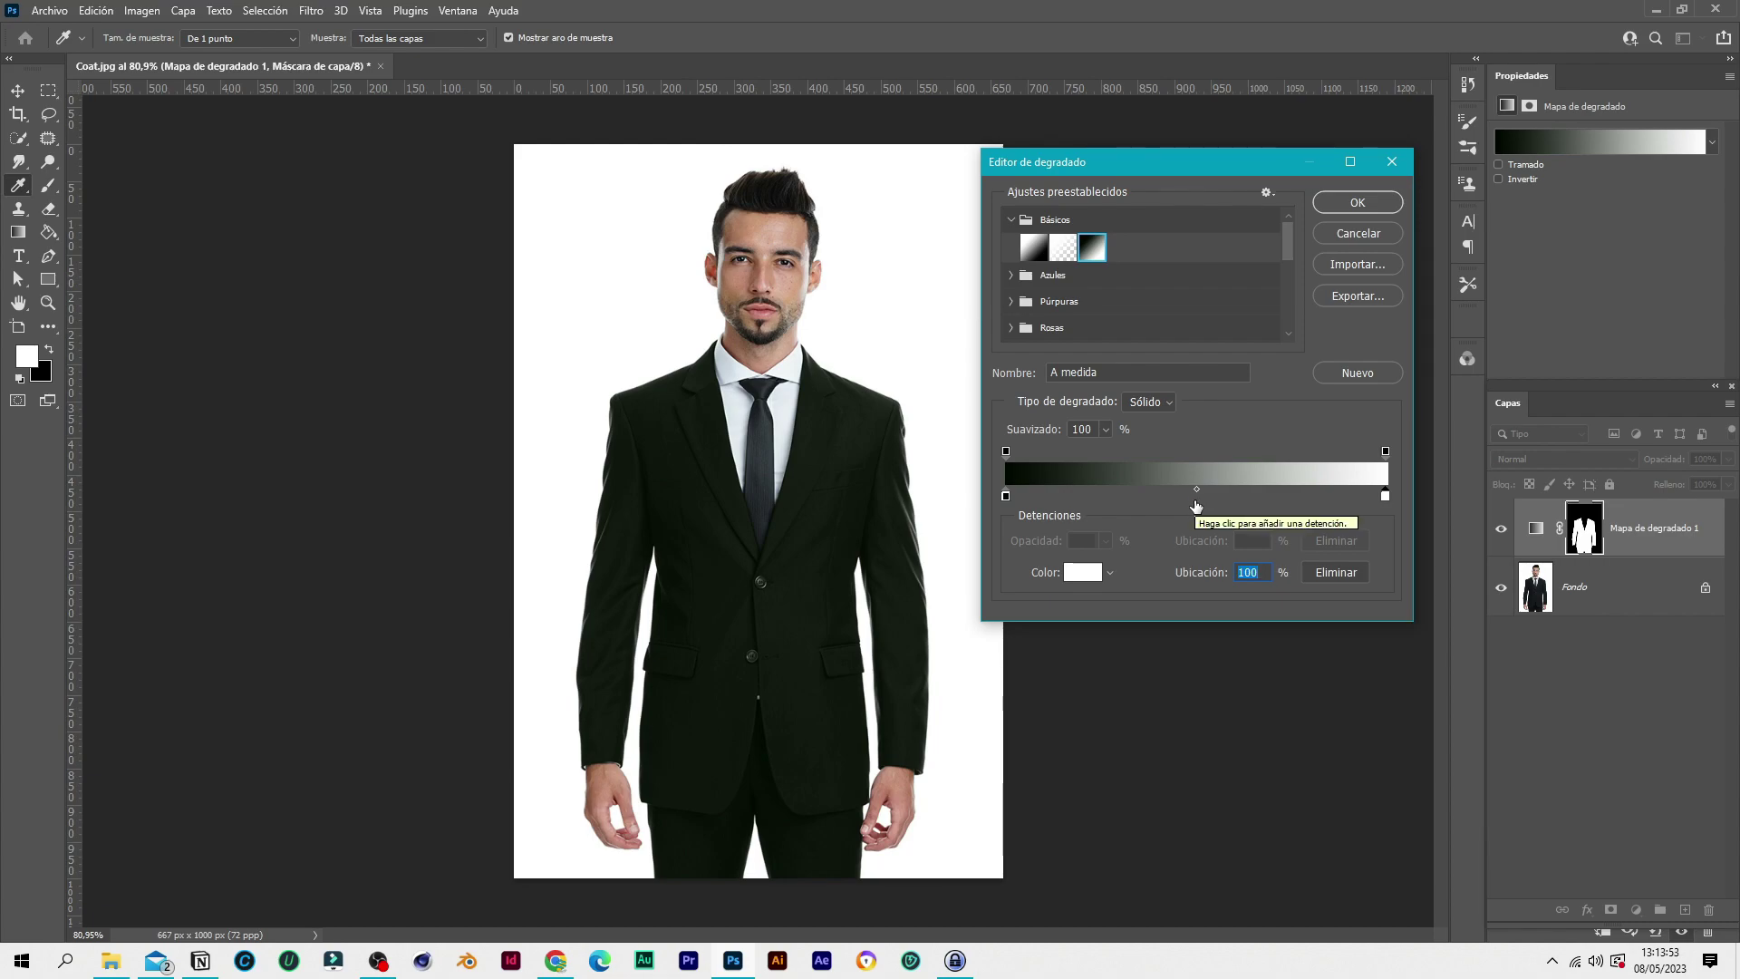
{"action": "left_click", "coordinate": [1195, 501]}
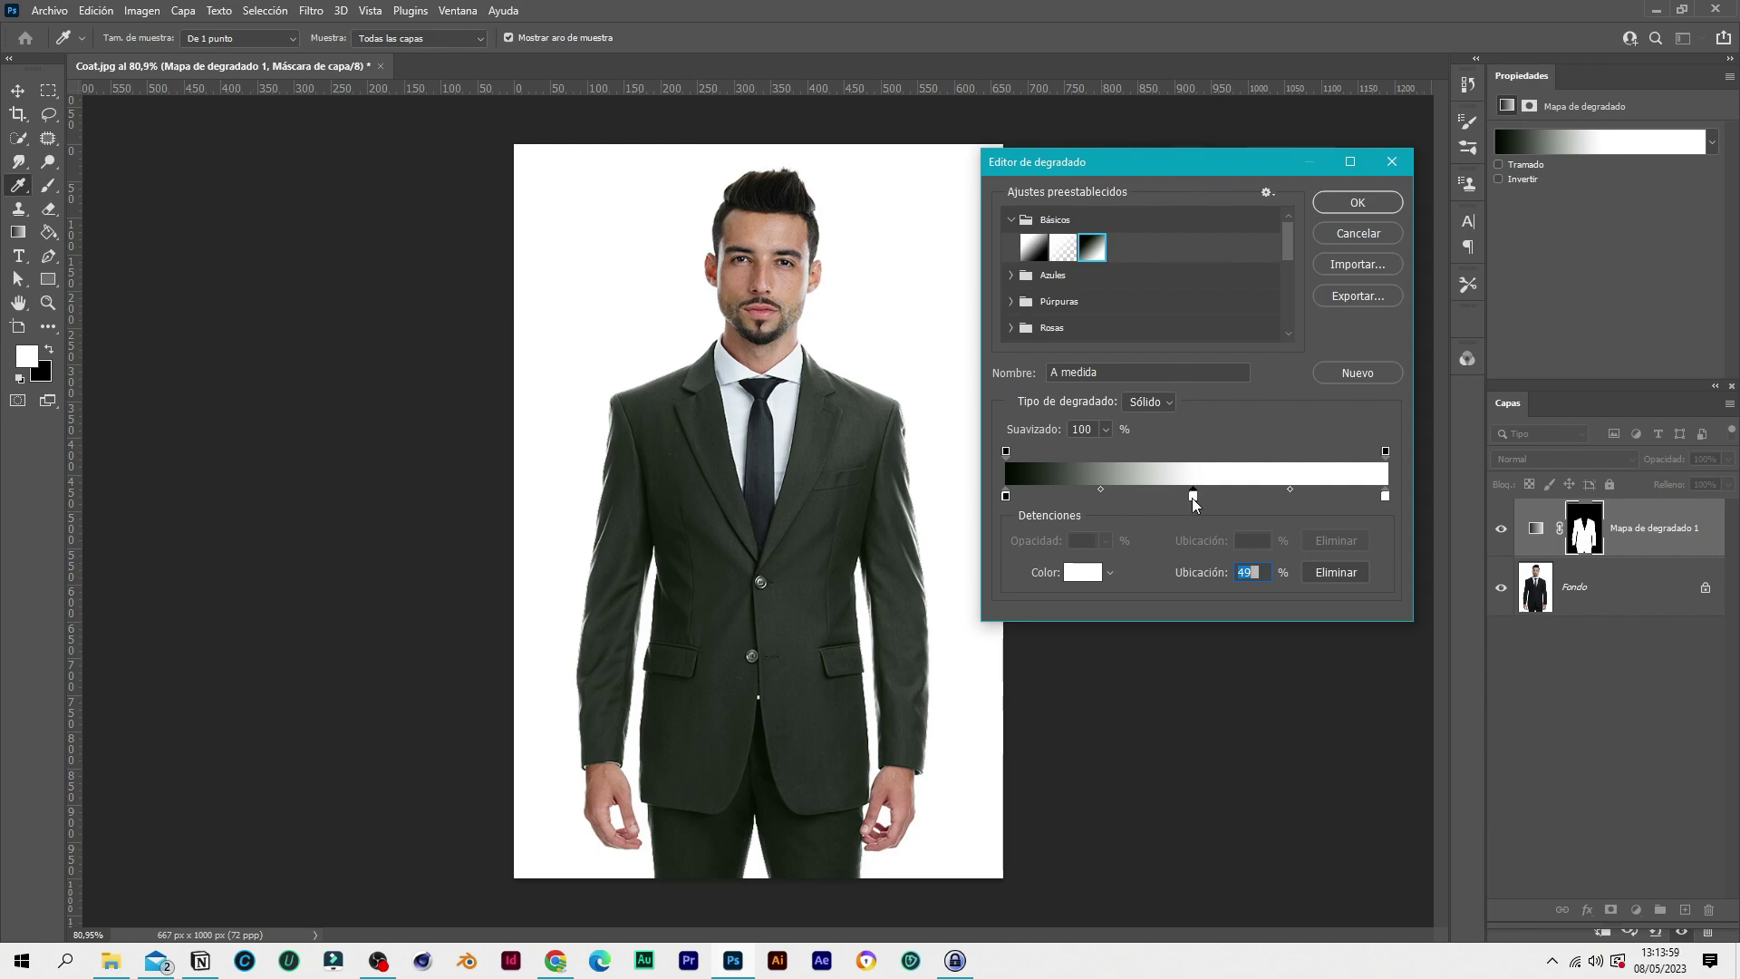
{"action": "double_click", "coordinate": [1193, 496]}
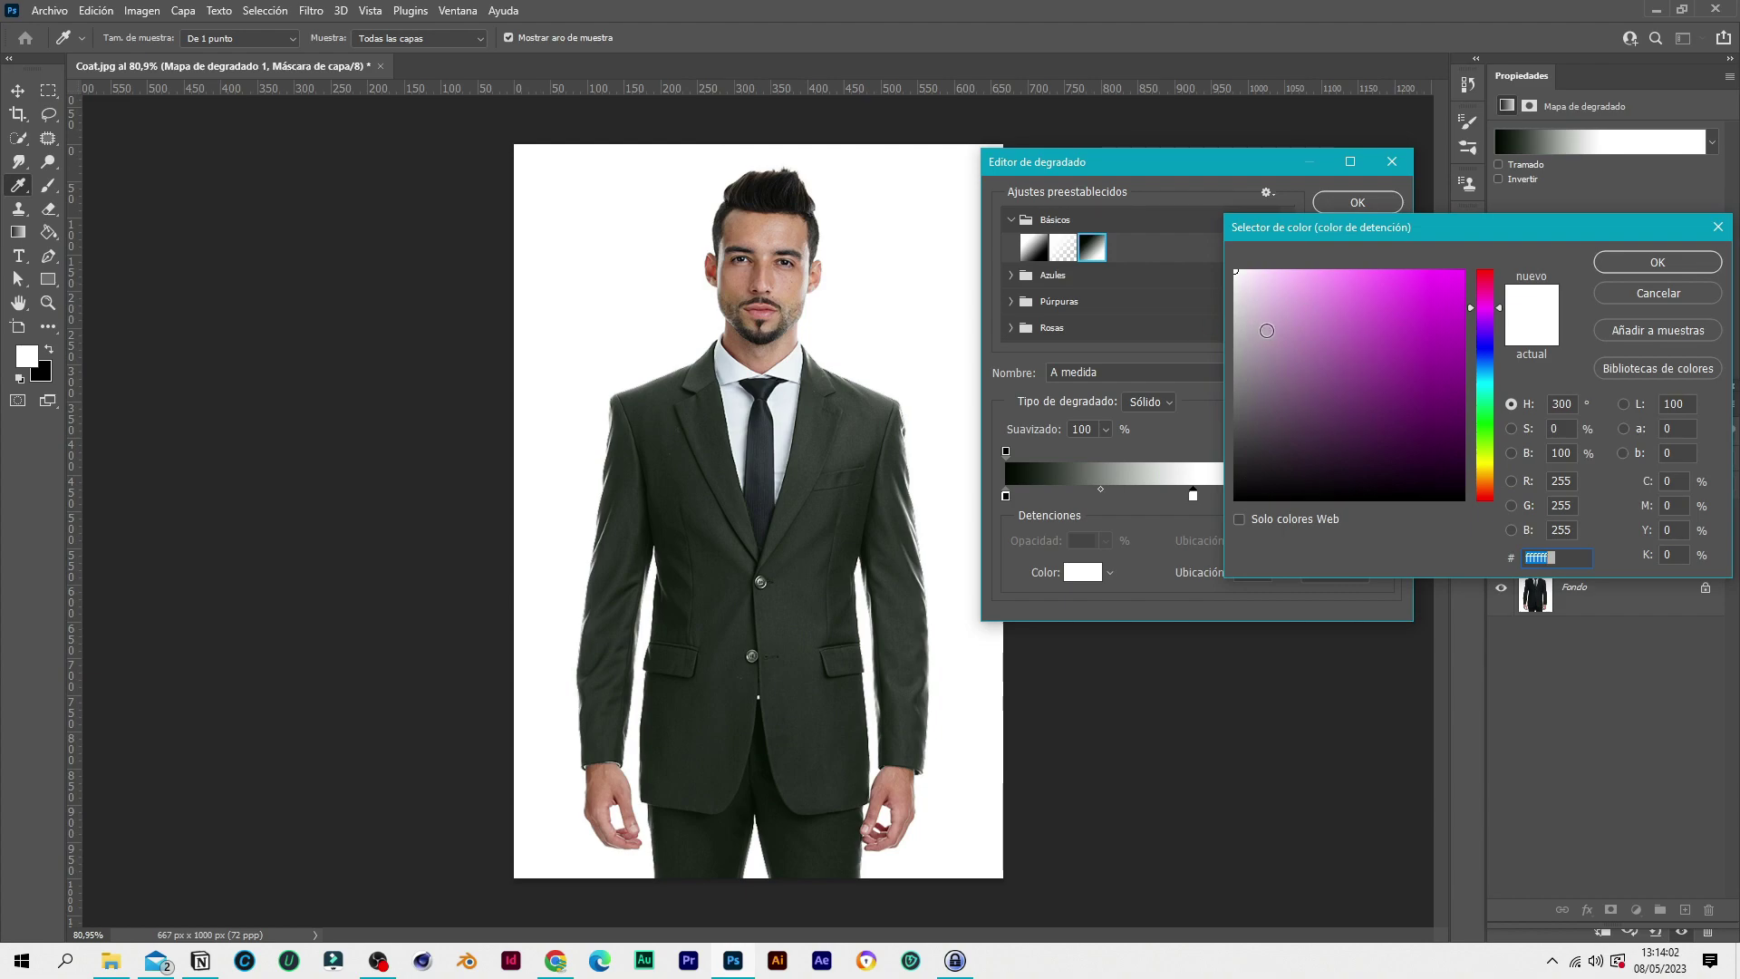
Set the 49% stop to light grey (hex c9c8cd, nudged to about #cccccf) and apply the gradient map
{"action": "left_click", "coordinate": [1486, 344]}
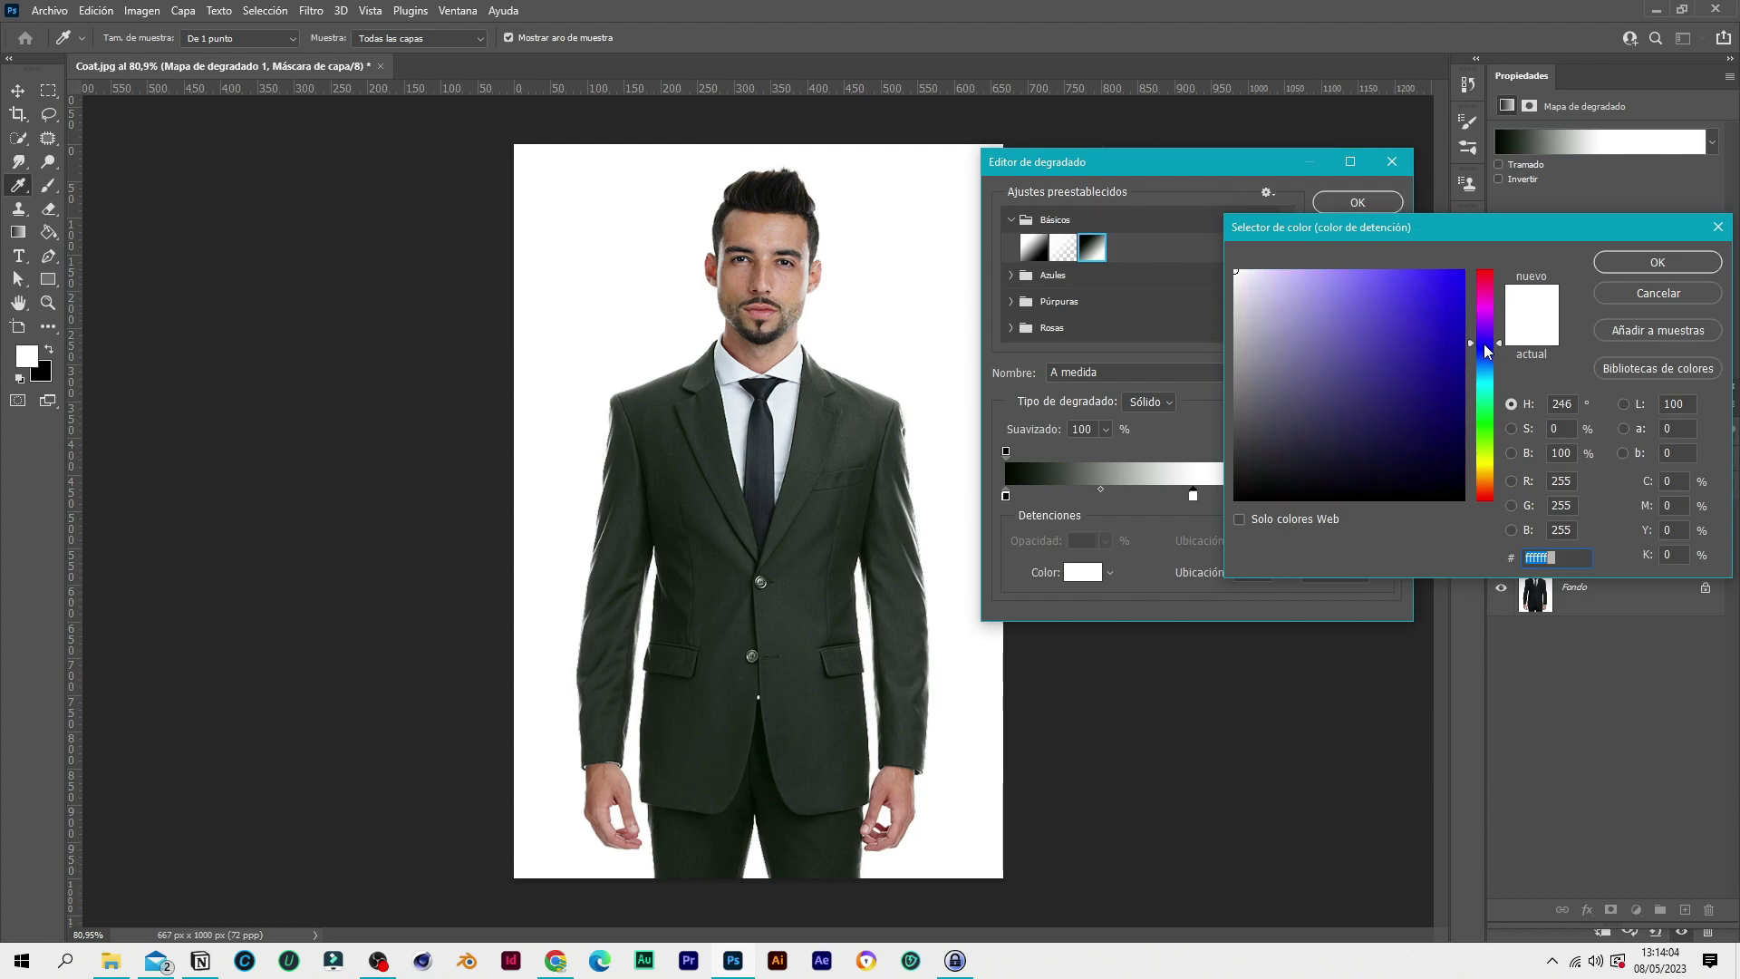
{"action": "left_click", "coordinate": [1445, 334]}
{"action": "left_click", "coordinate": [1413, 288]}
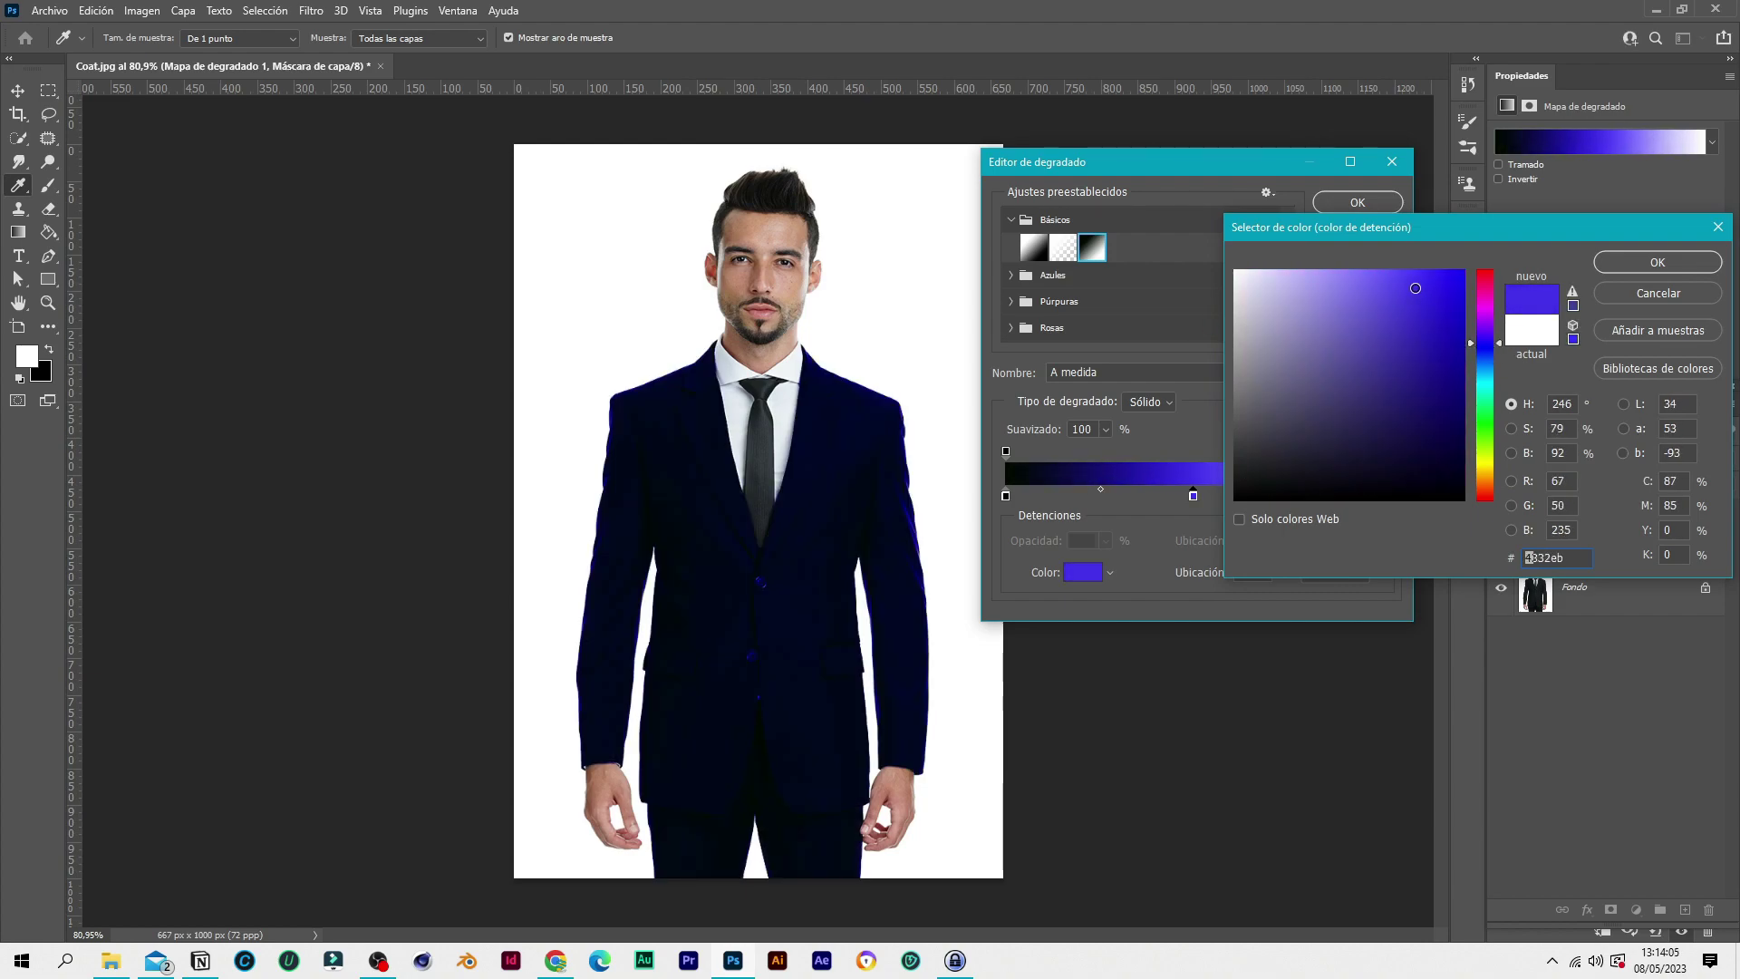
{"action": "left_click", "coordinate": [1446, 396]}
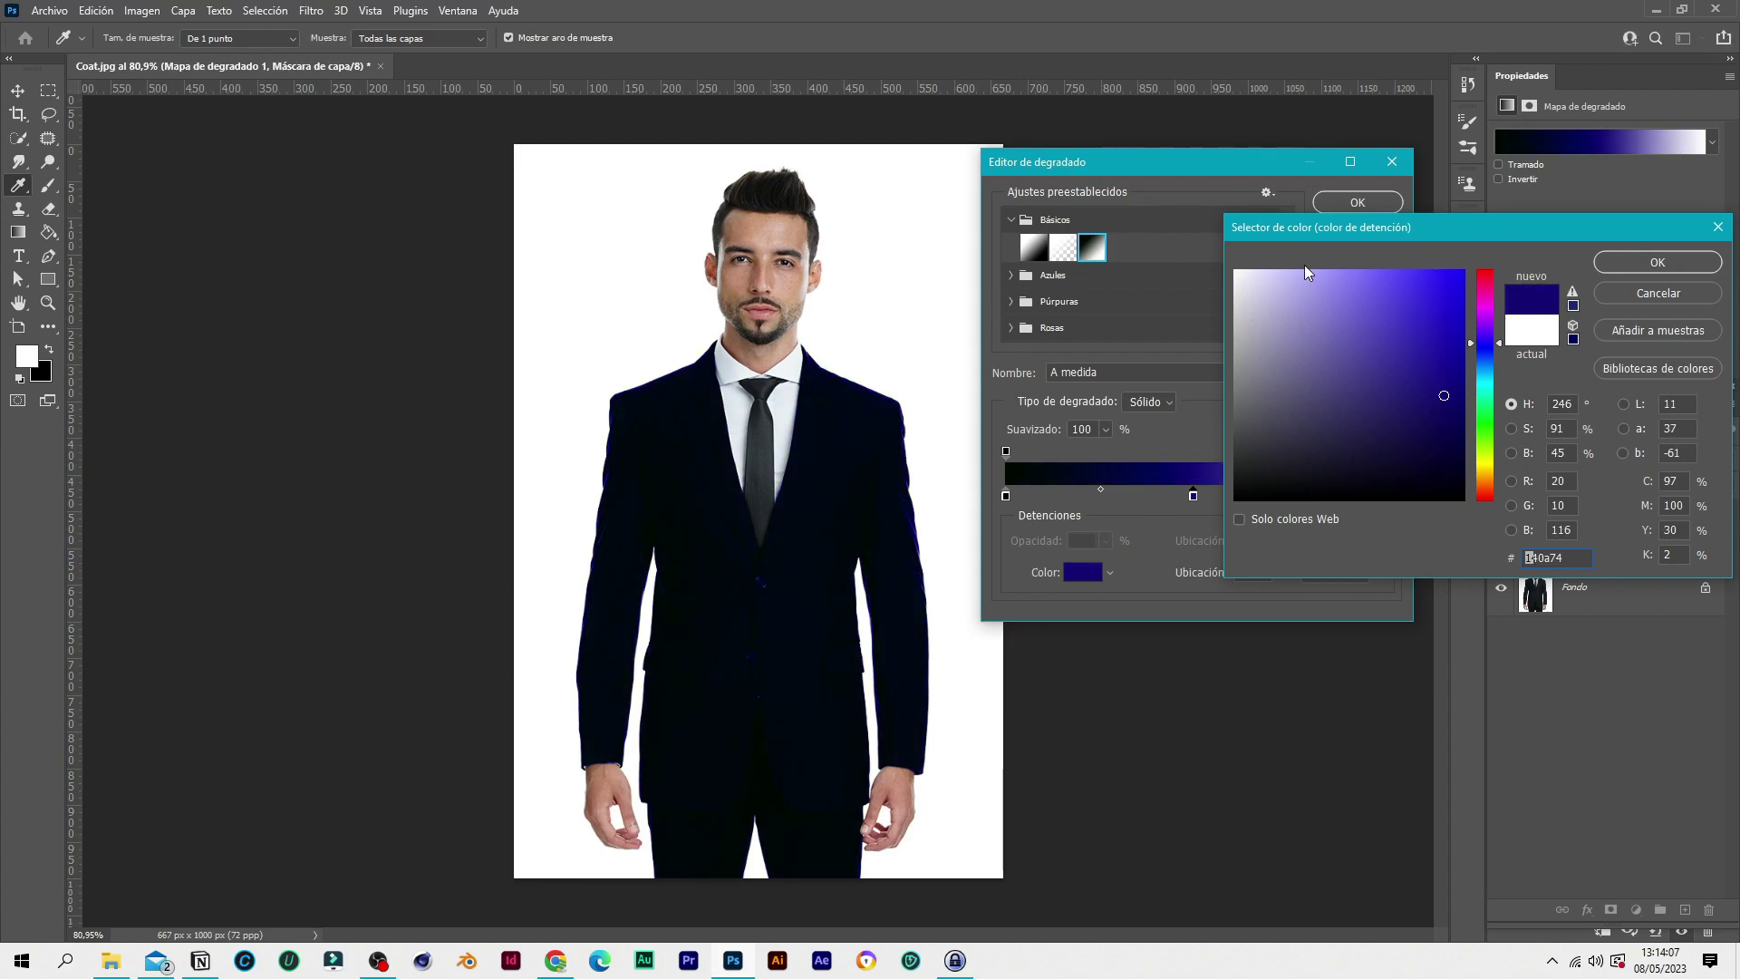
{"action": "double_click", "coordinate": [1531, 558]}
{"action": "type", "text": "c9c8cd"}
{"action": "left_click", "coordinate": [1238, 313]}
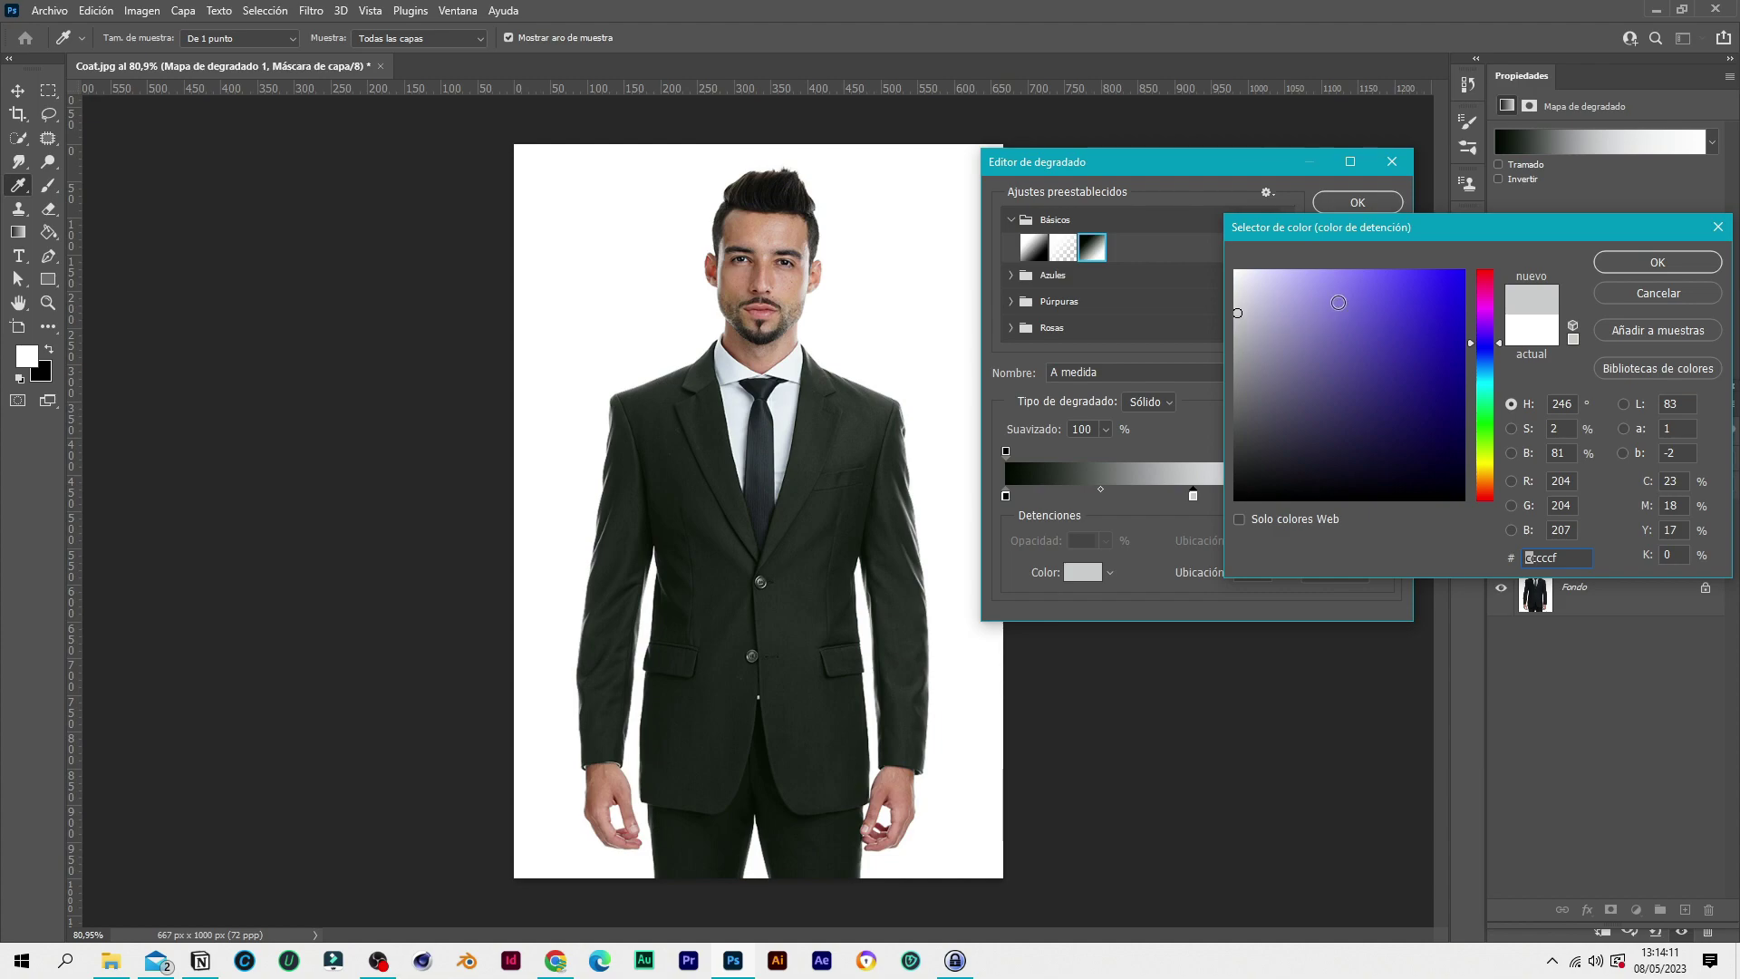
{"action": "left_click", "coordinate": [1655, 266]}
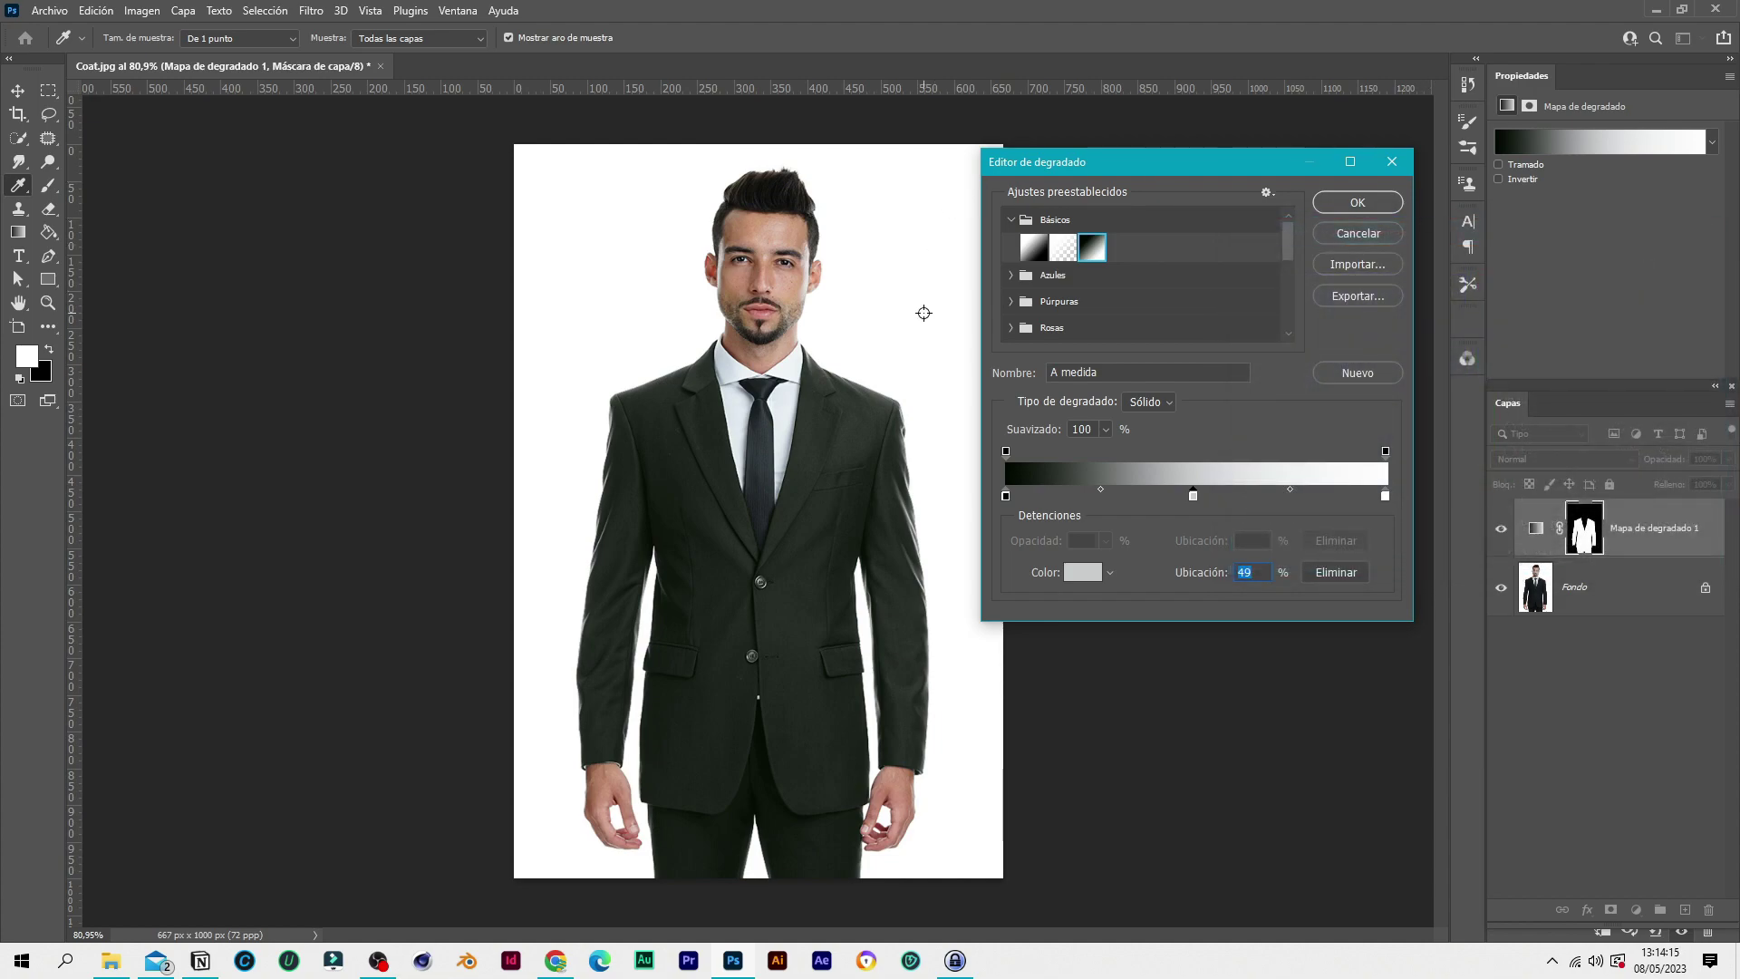
{"action": "left_click", "coordinate": [1357, 203]}
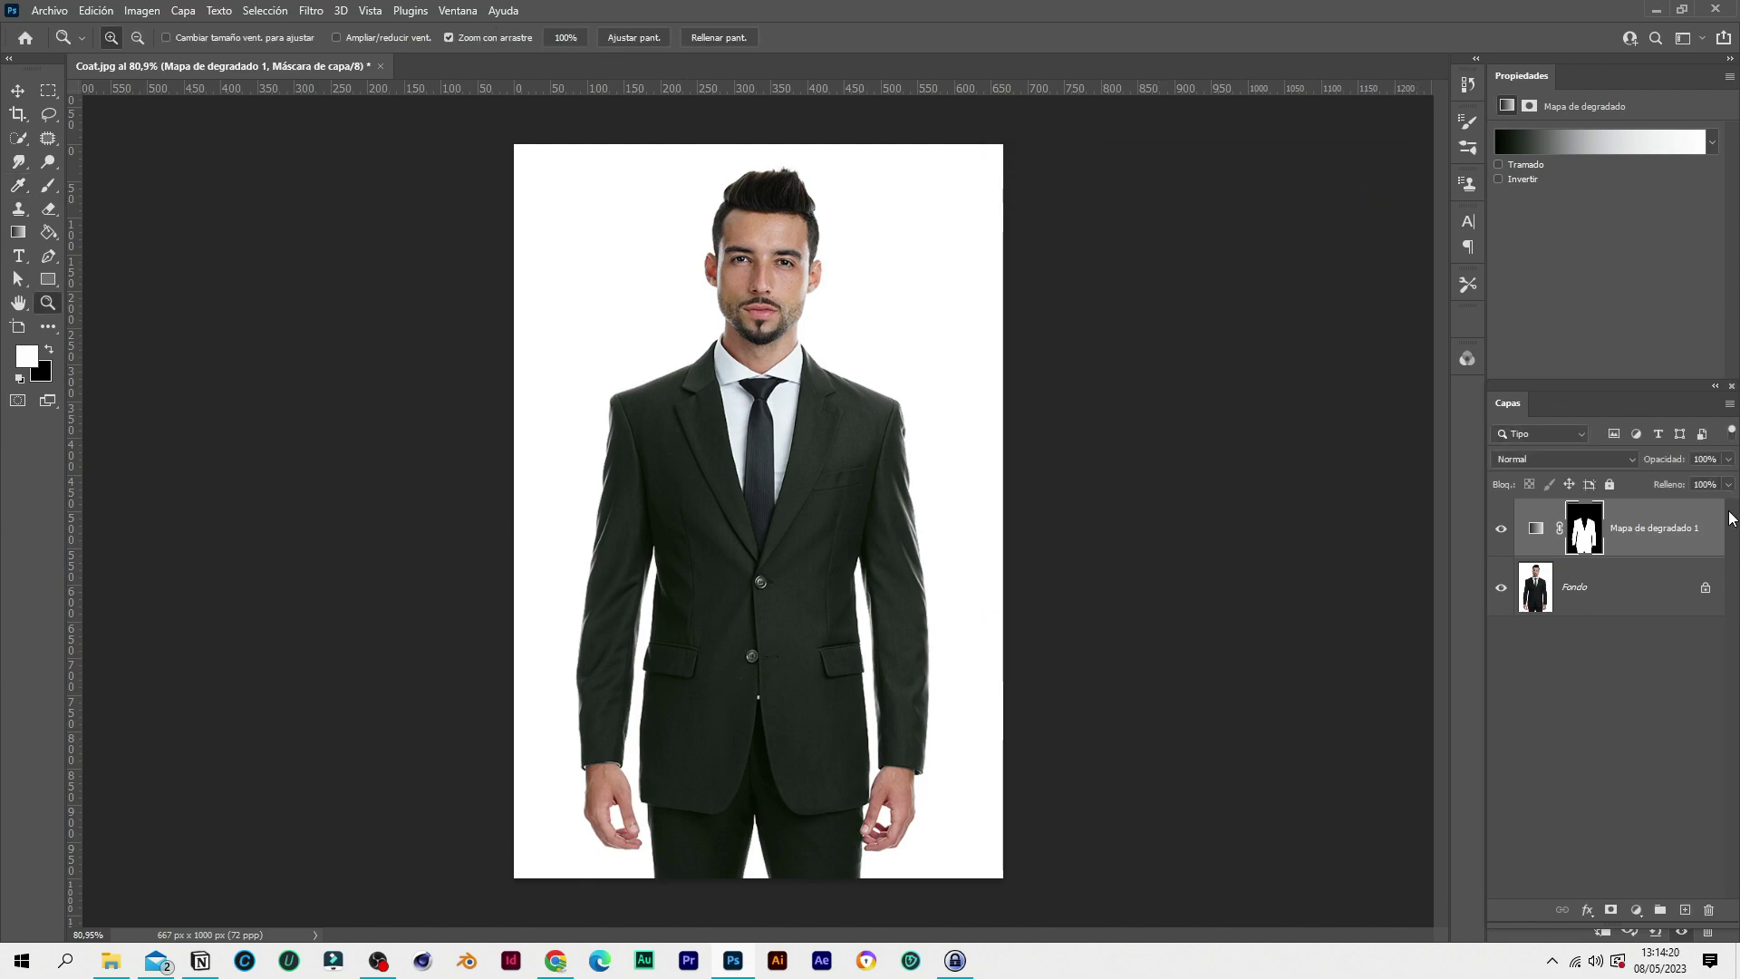
{"action": "left_click", "coordinate": [1631, 462]}
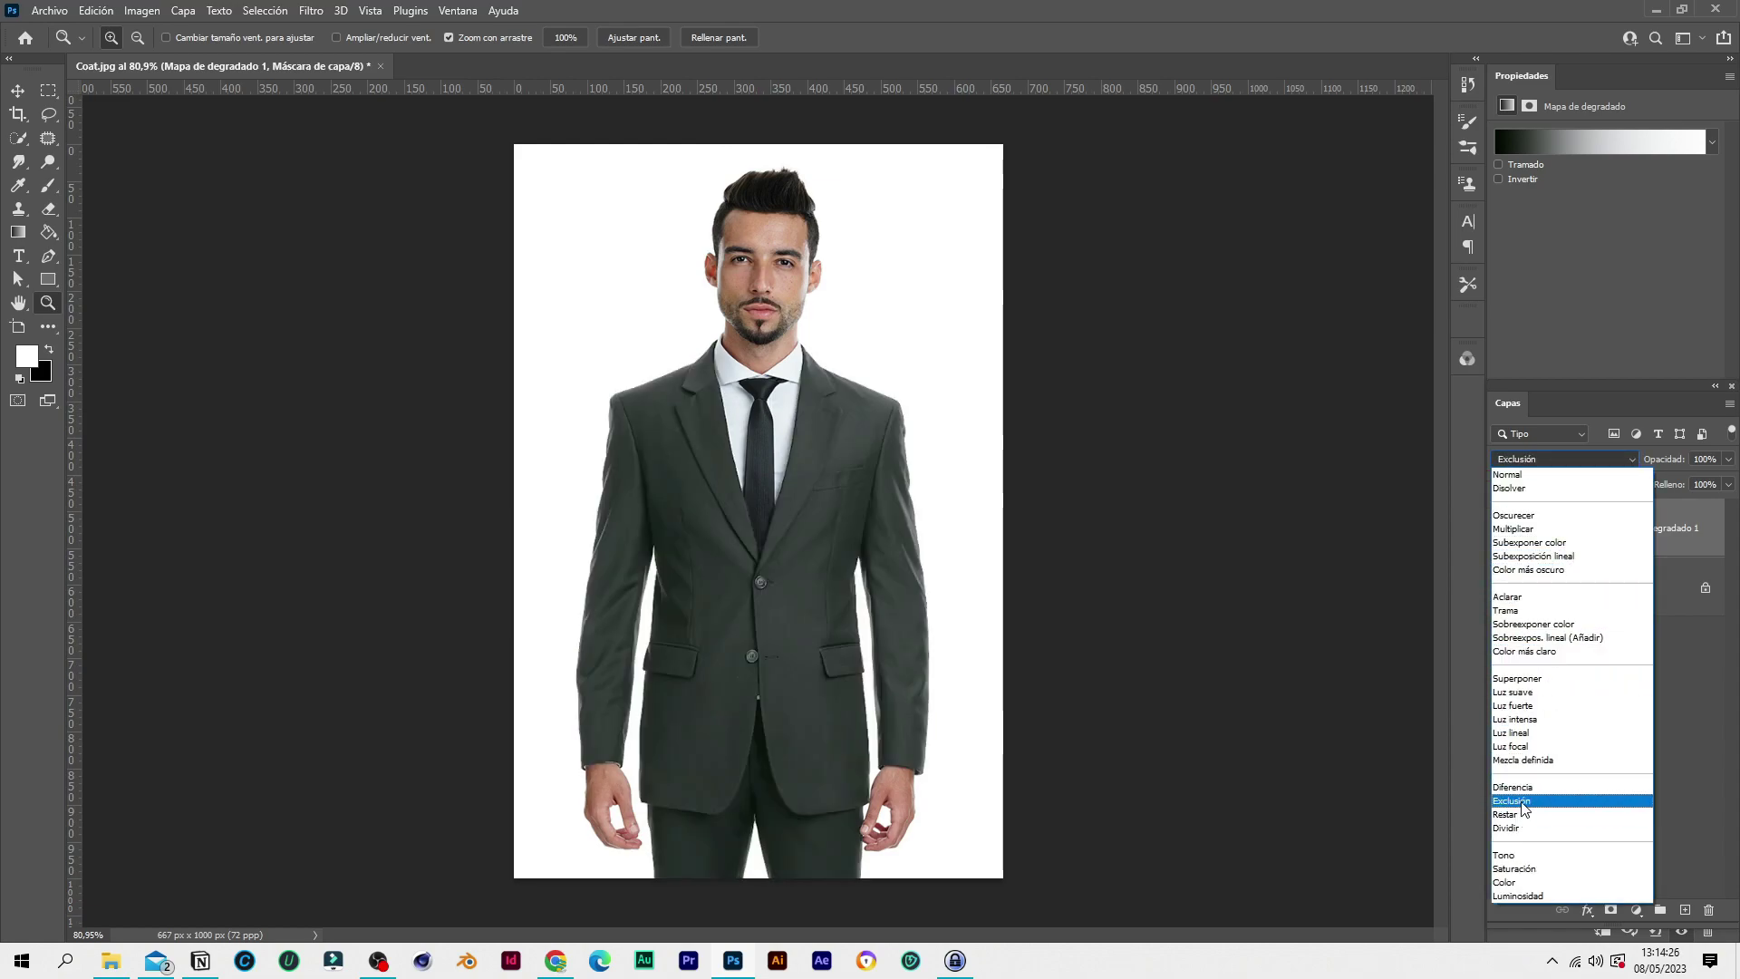
Set the gradient map layer to Exclusión blending and reopen its gradient for editing
{"action": "left_click", "coordinate": [1522, 803]}
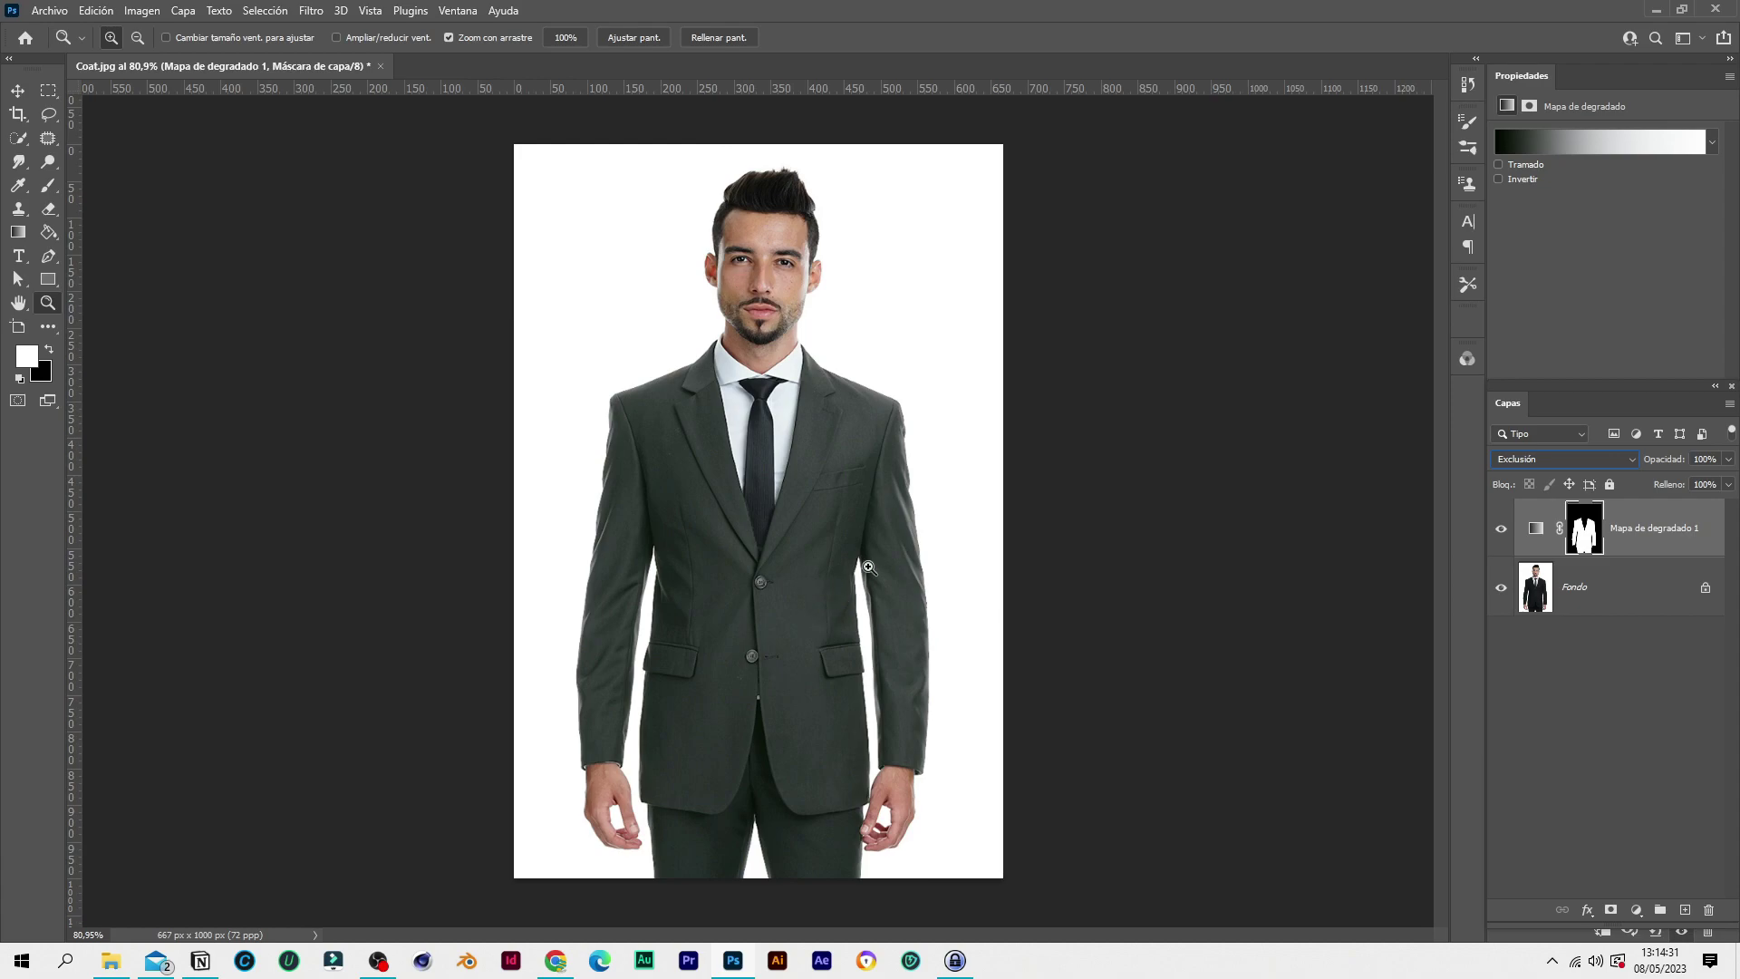
{"action": "left_click", "coordinate": [1588, 150]}
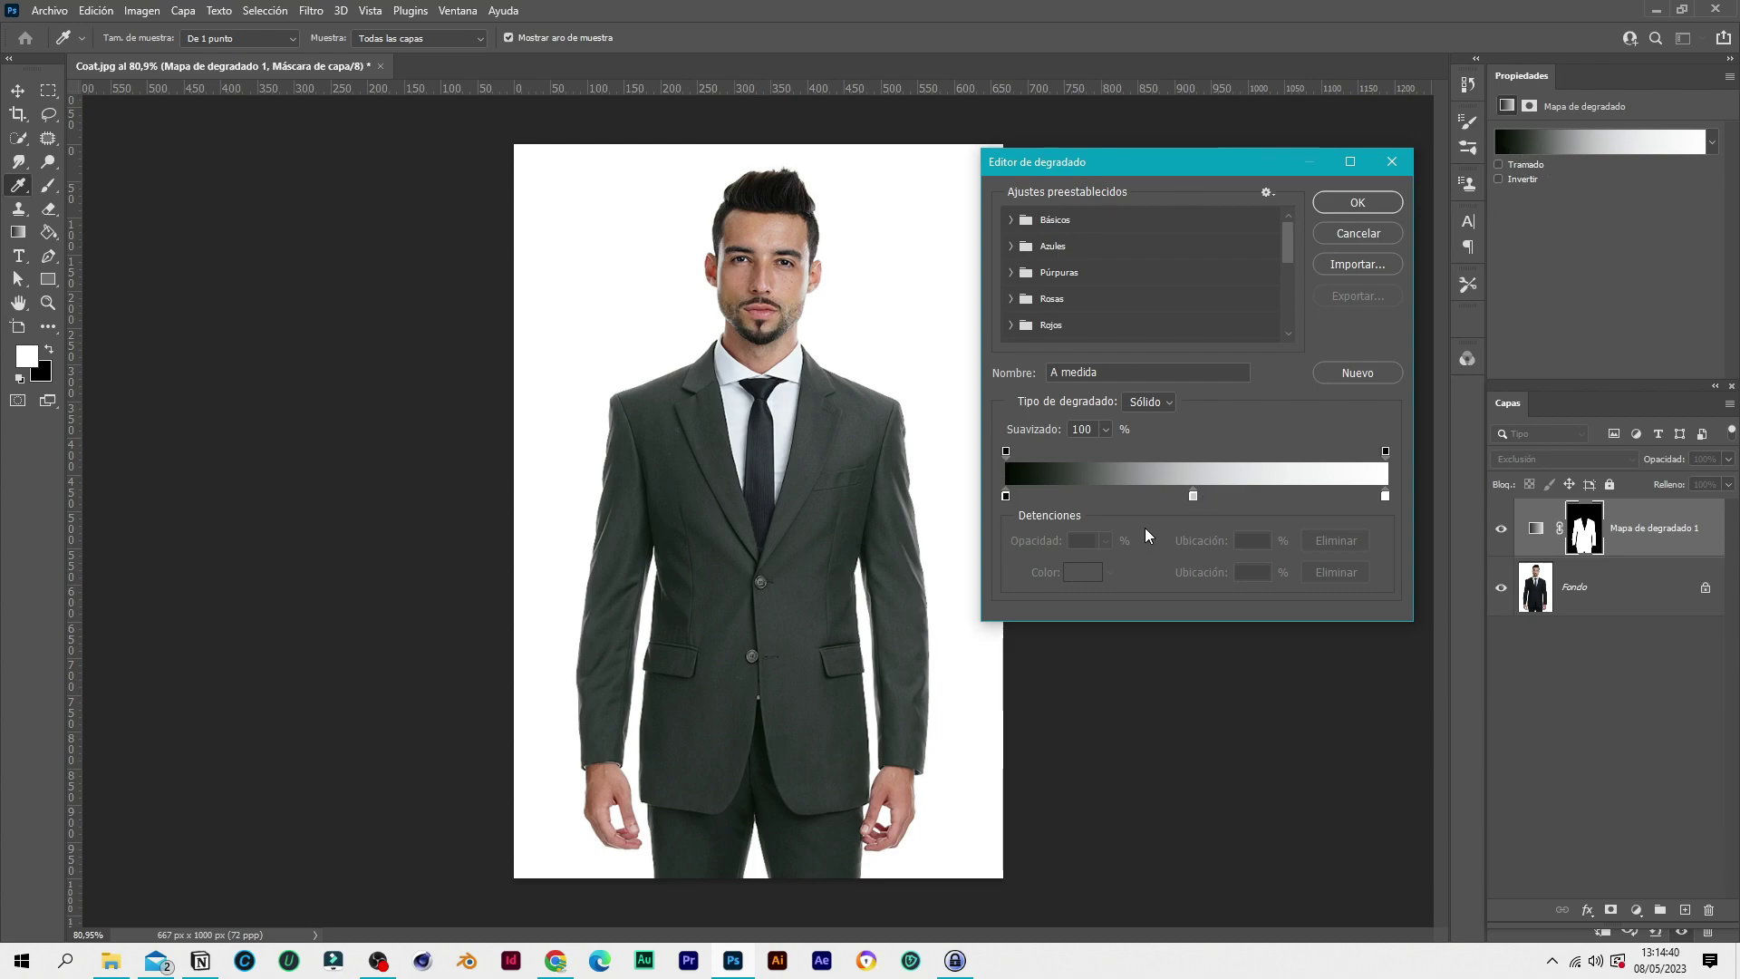
Place the middle stop around 40% and colour it dark green (#144d1c)
{"action": "left_click_drag", "start_coordinate": [1194, 499], "coordinate": [1264, 498]}
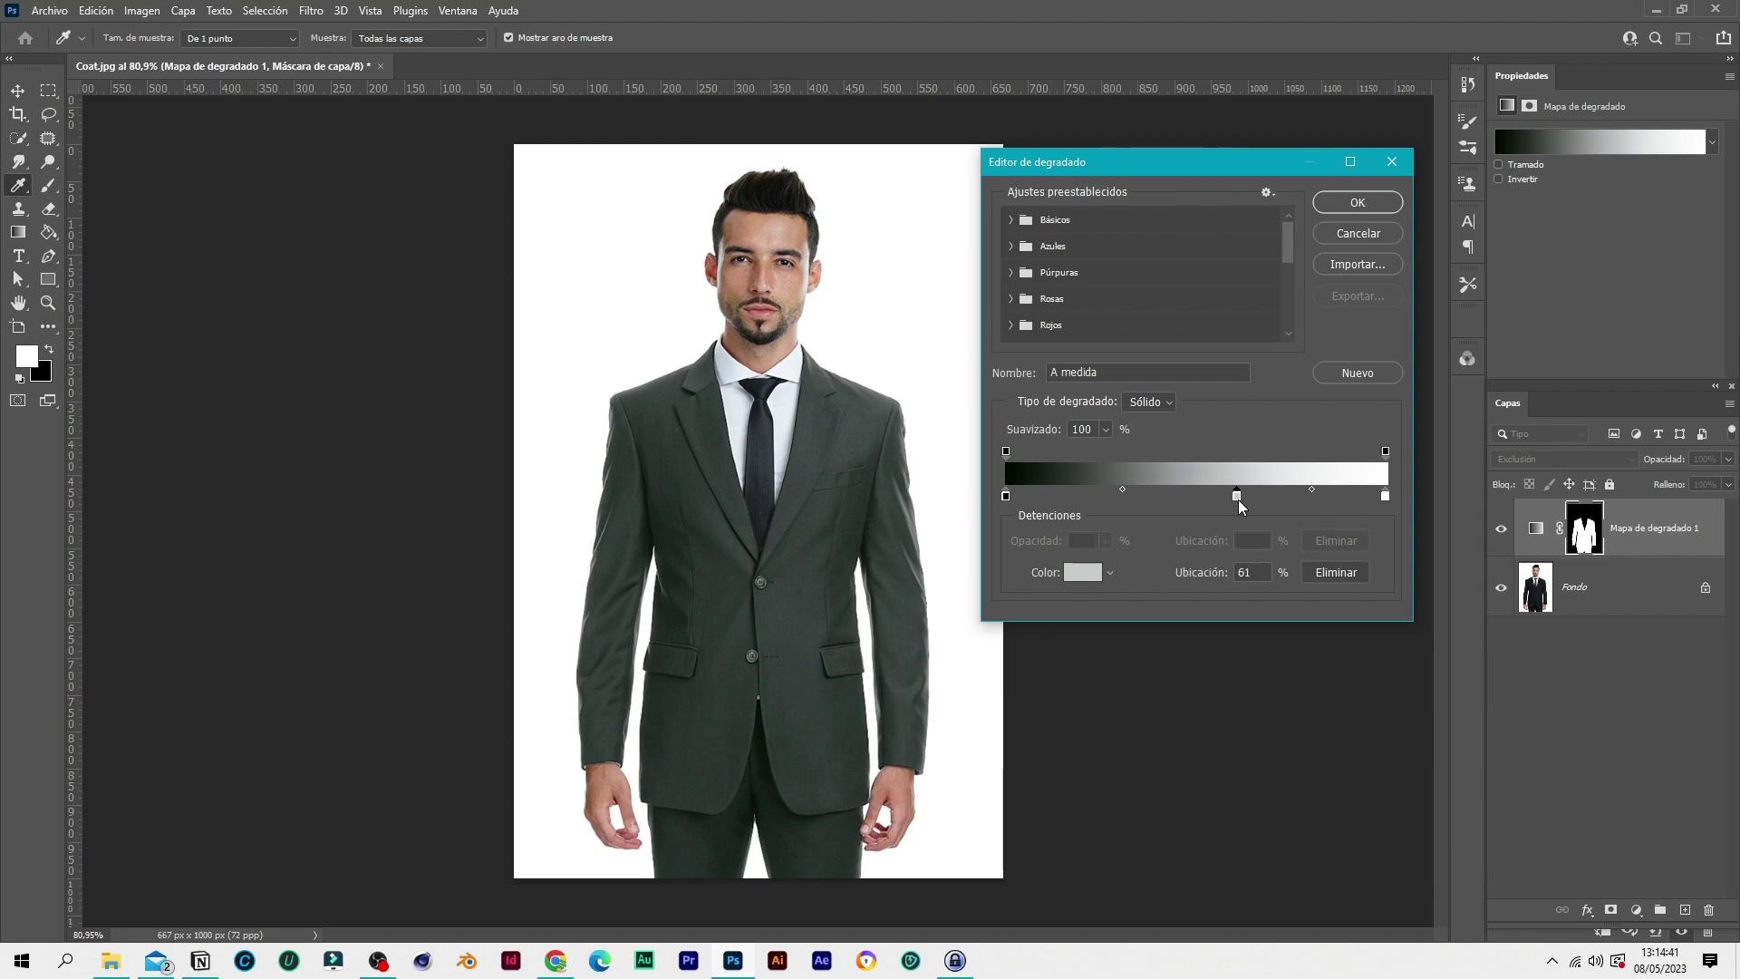
{"action": "mouse_move", "coordinate": [1264, 499]}
{"action": "left_mouse_down"}
{"action": "mouse_move", "coordinate": [1075, 498]}
{"action": "mouse_move", "coordinate": [1186, 504]}
{"action": "left_mouse_up"}
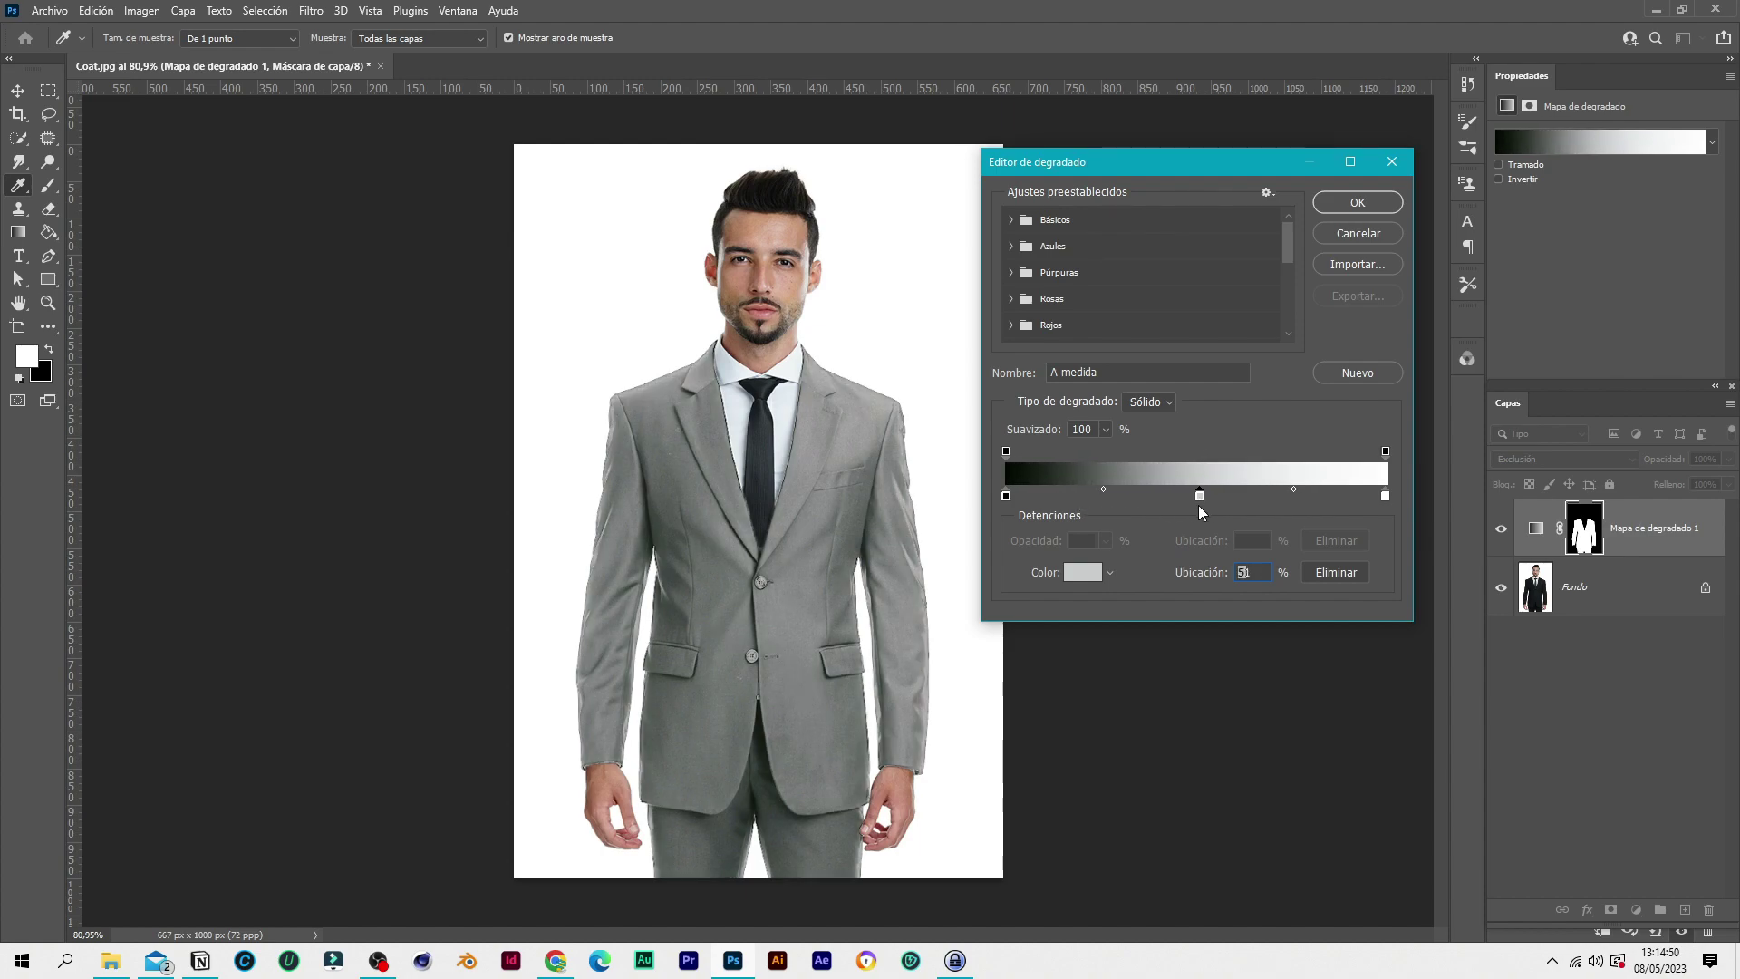
{"action": "double_click", "coordinate": [1185, 496]}
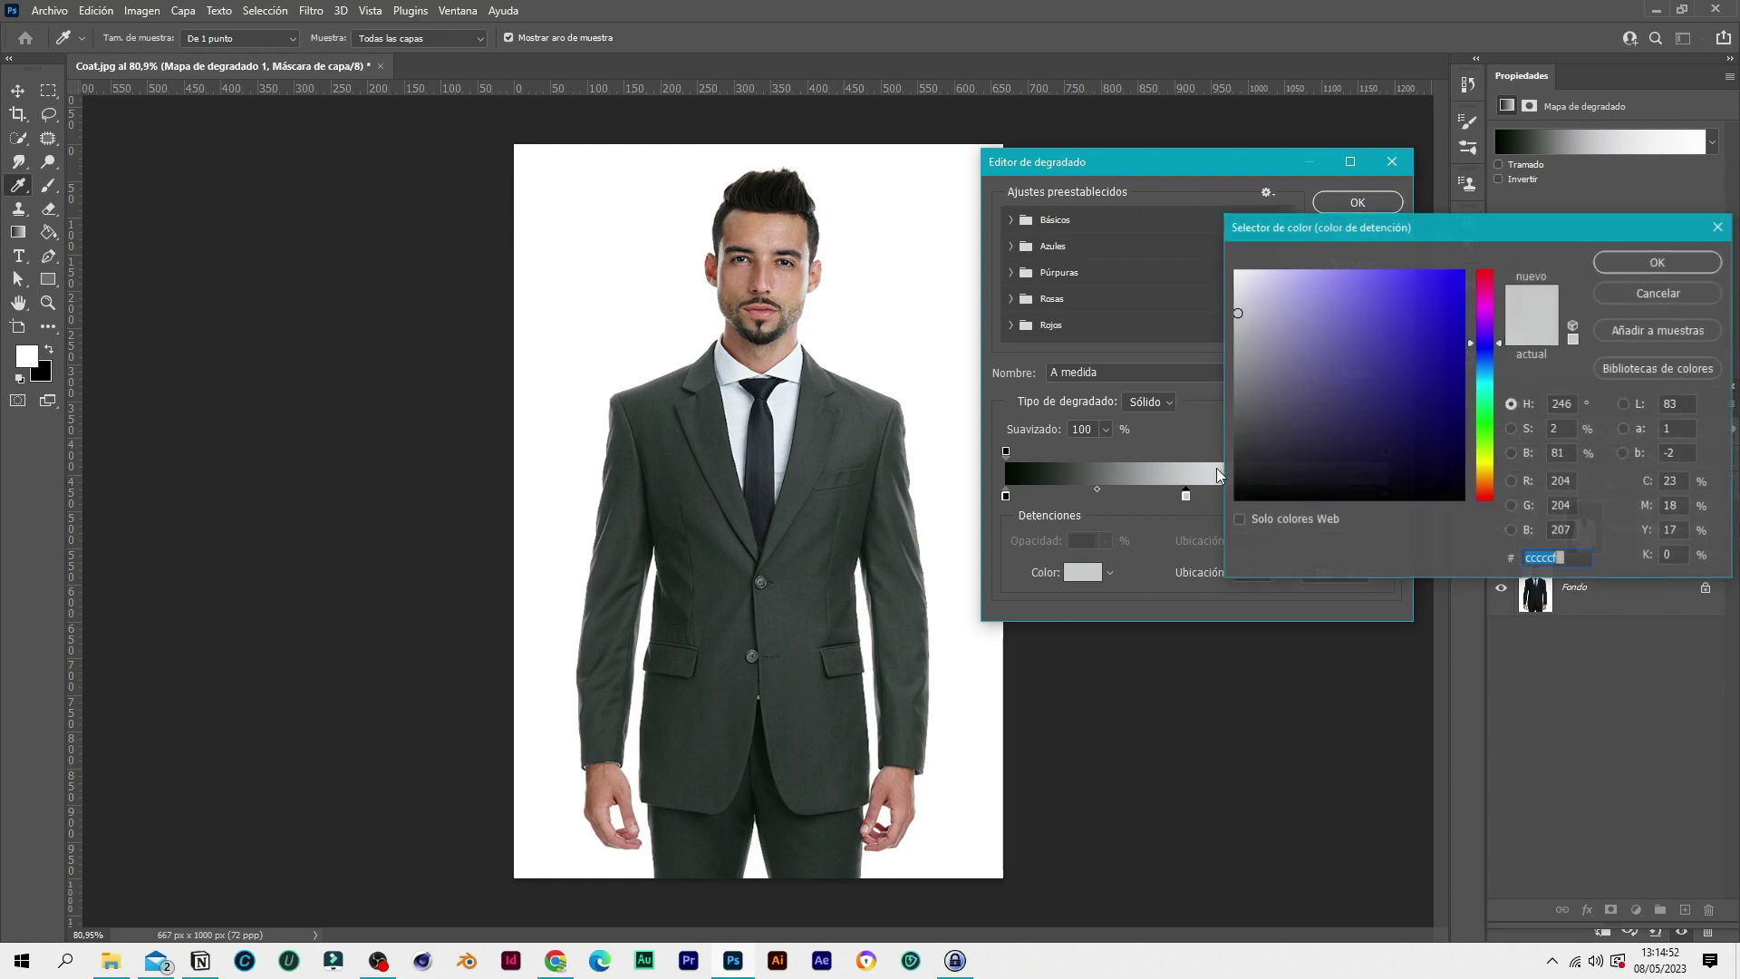
{"action": "left_click", "coordinate": [1485, 418]}
{"action": "left_click_drag", "start_coordinate": [1411, 368], "coordinate": [1406, 431]}
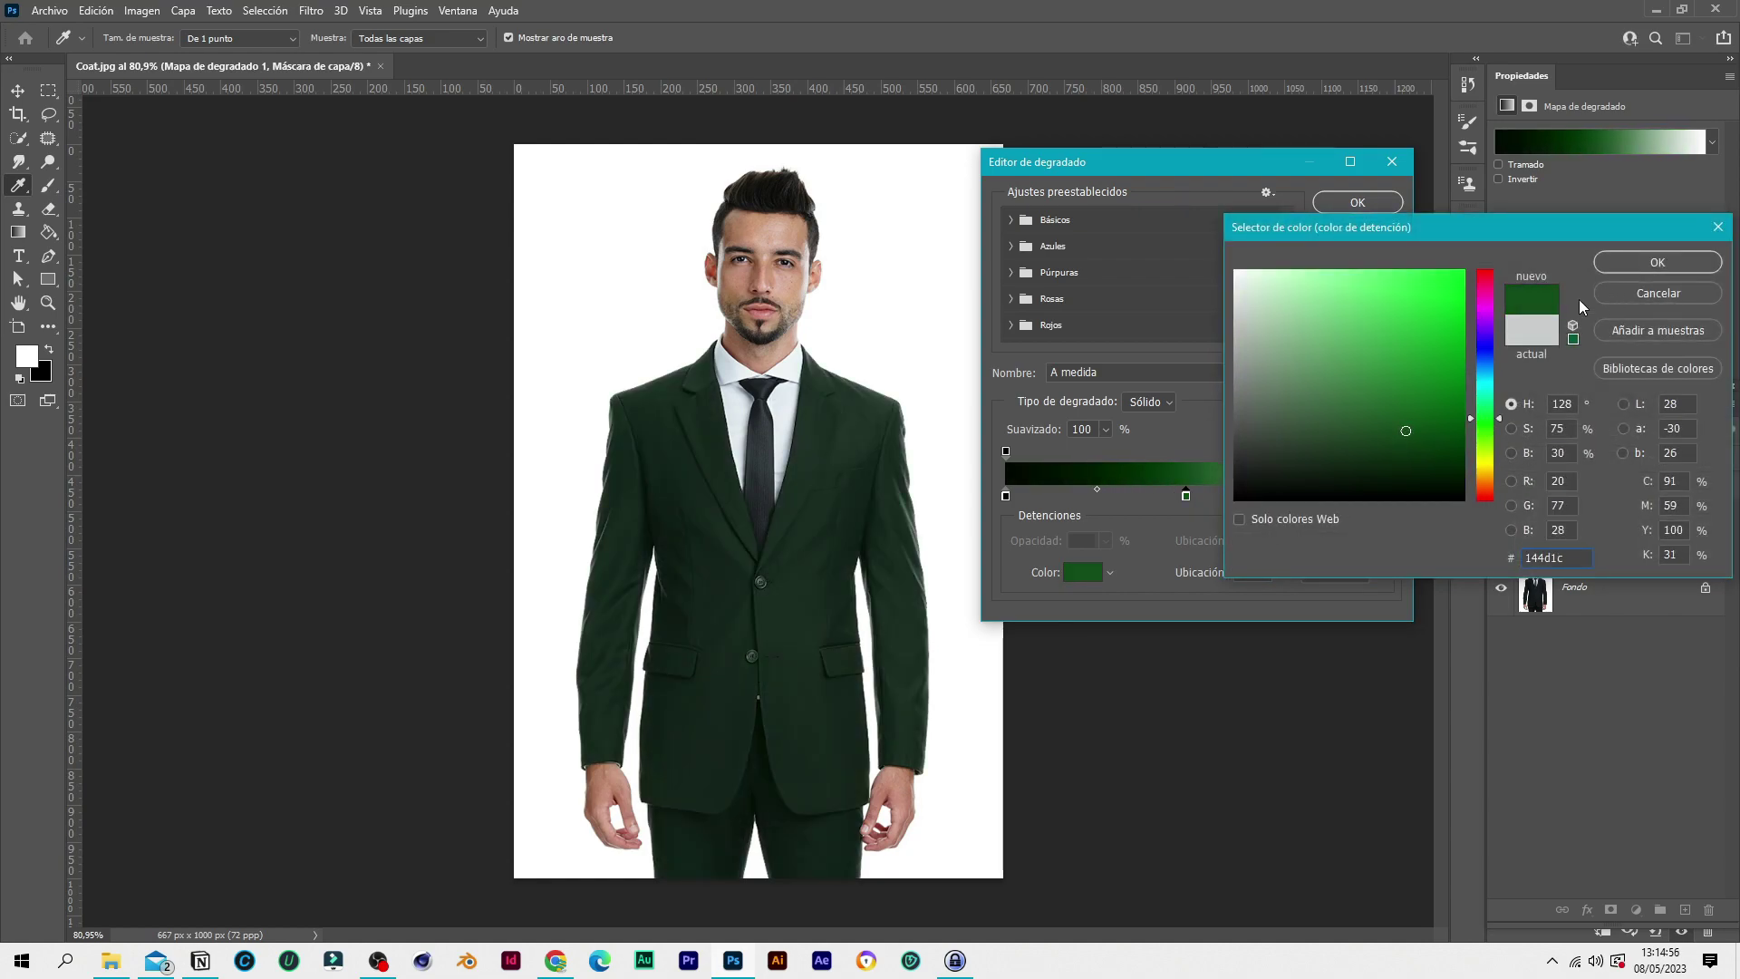
{"action": "left_click", "coordinate": [1602, 263]}
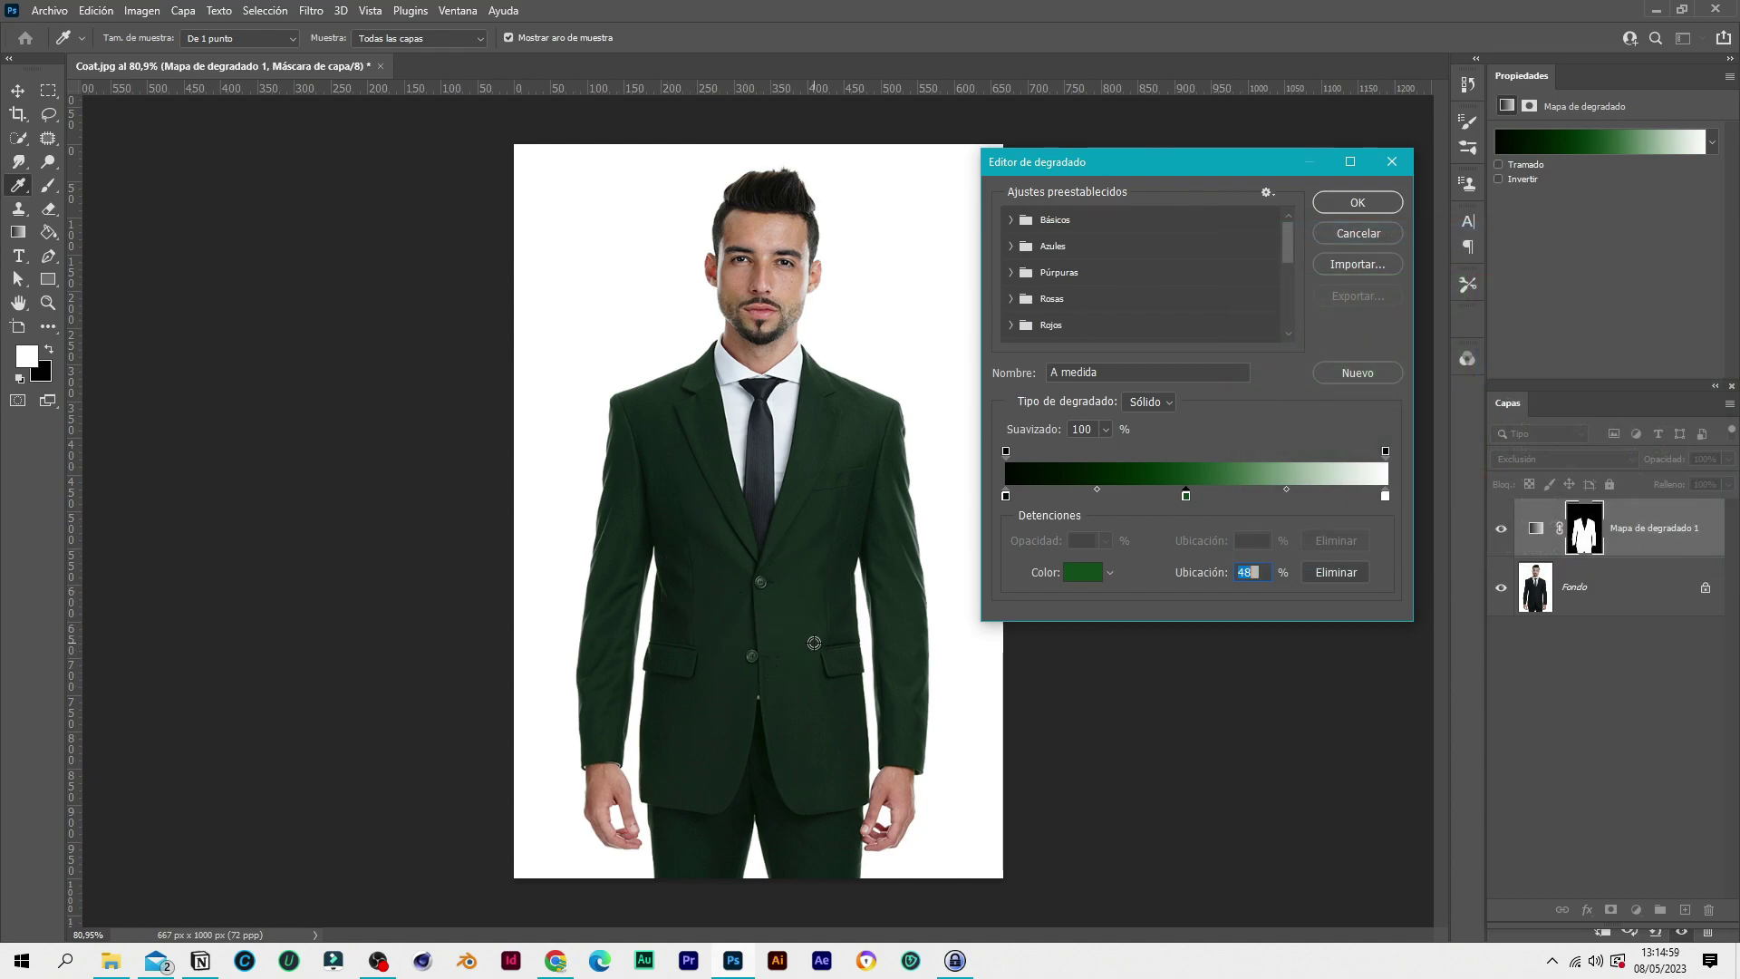
Shift the midpoint to 26% and reposition the green stop for a richer green, then apply
{"action": "left_click_drag", "start_coordinate": [1096, 490], "coordinate": [1152, 490]}
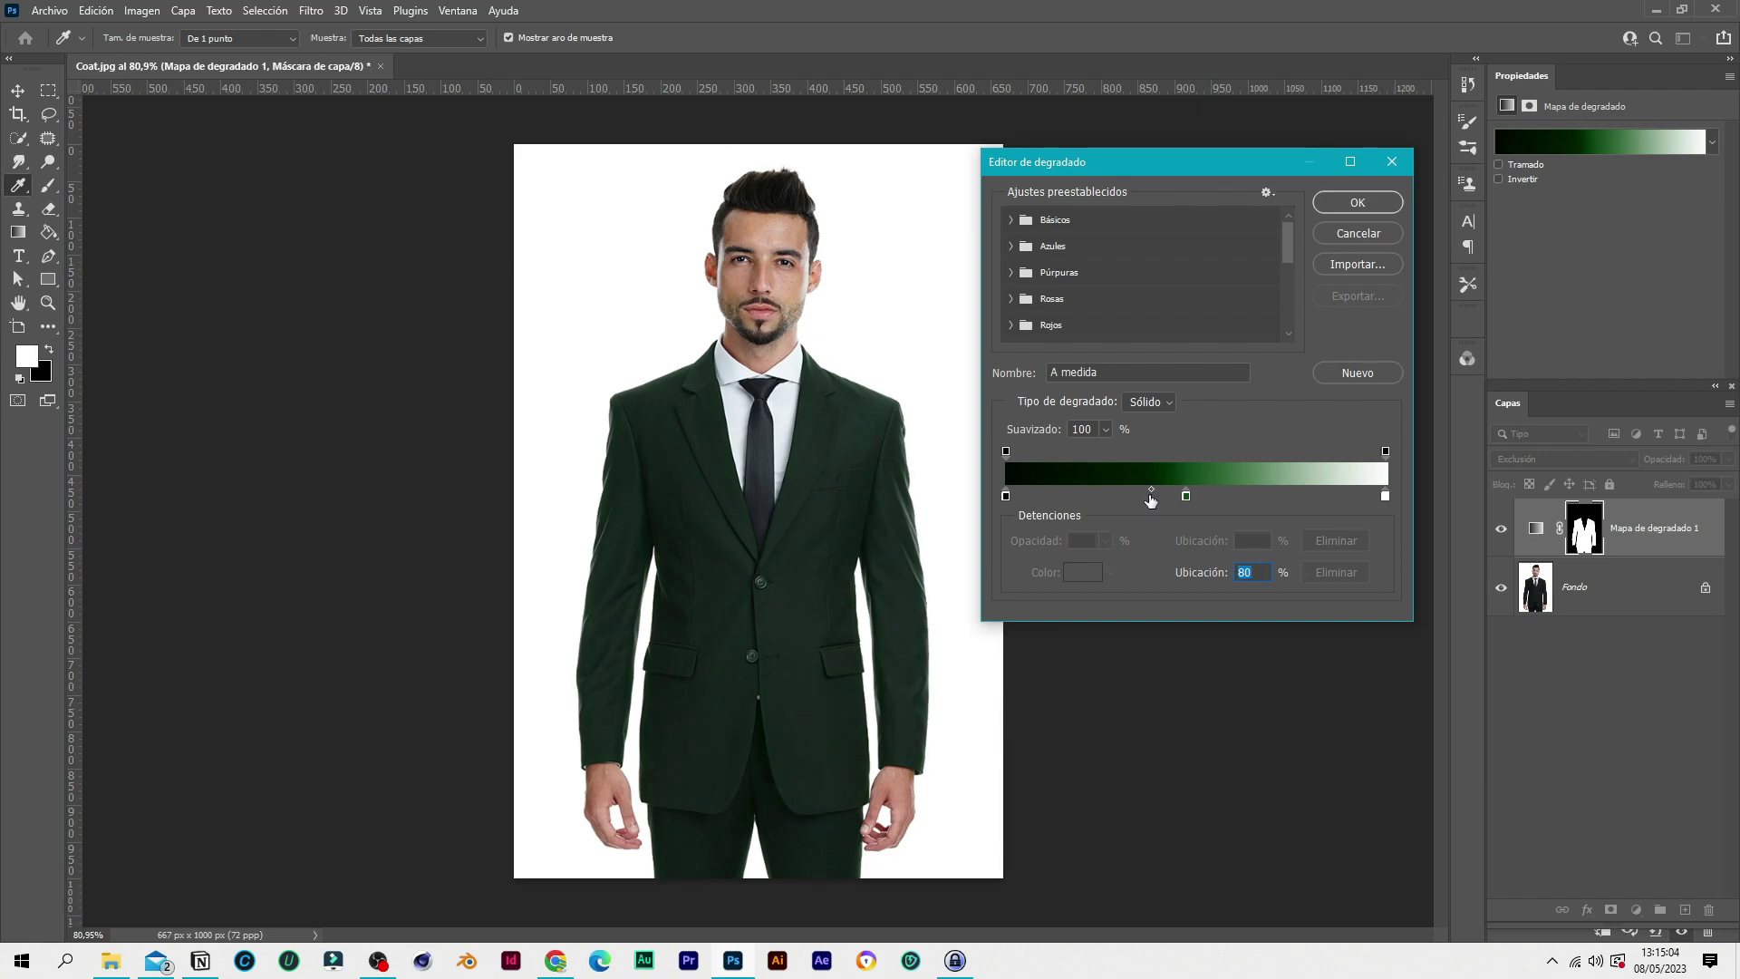
{"action": "left_click_drag", "start_coordinate": [1152, 490], "coordinate": [1034, 492]}
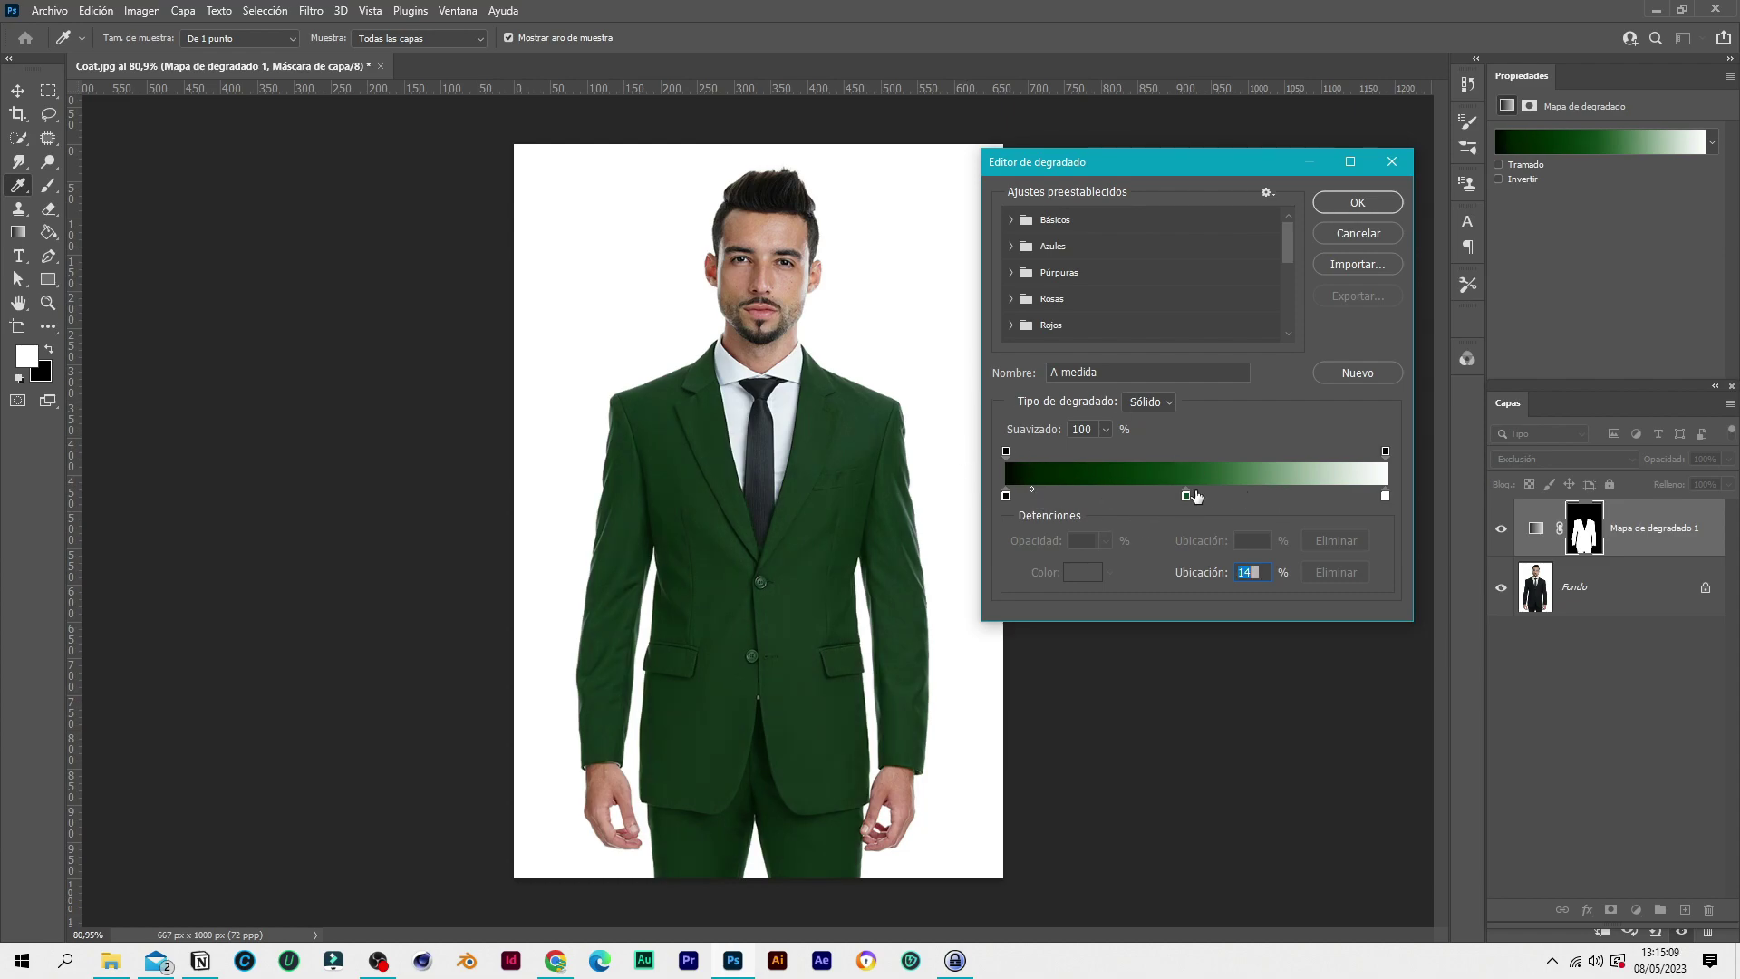
{"action": "mouse_move", "coordinate": [1186, 496]}
{"action": "left_mouse_down"}
{"action": "mouse_move", "coordinate": [1297, 504]}
{"action": "mouse_move", "coordinate": [1079, 498]}
{"action": "mouse_move", "coordinate": [1193, 514]}
{"action": "left_mouse_up"}
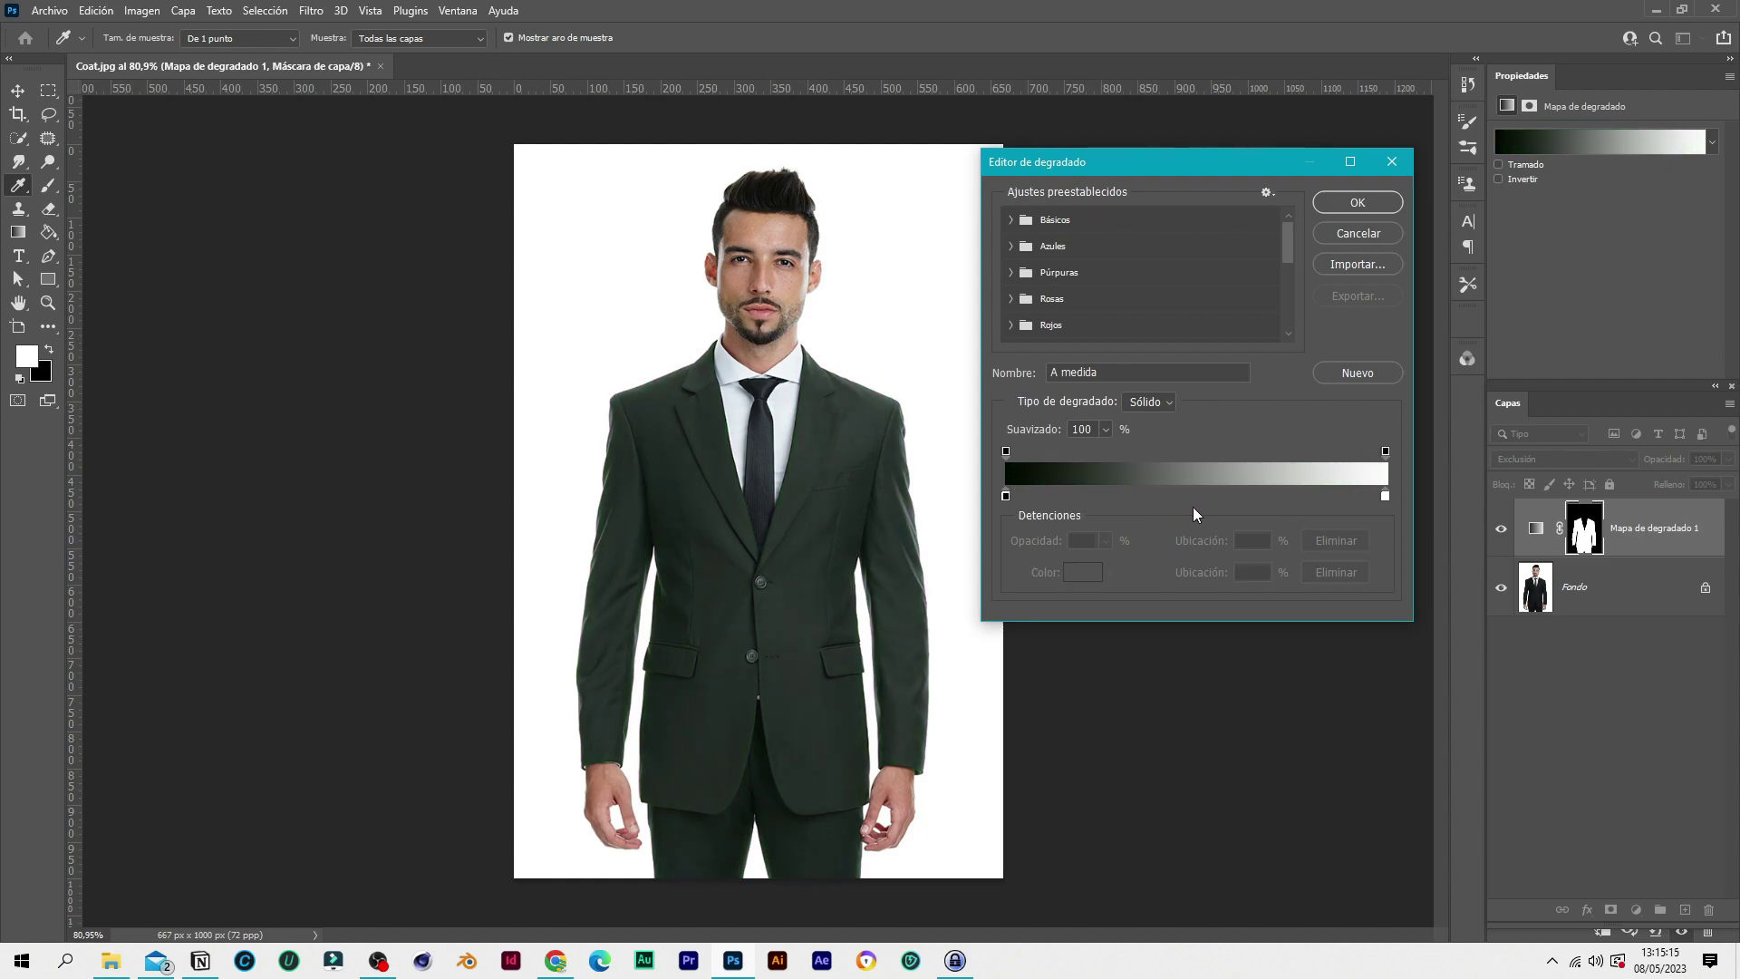
{"action": "left_click", "coordinate": [1192, 497]}
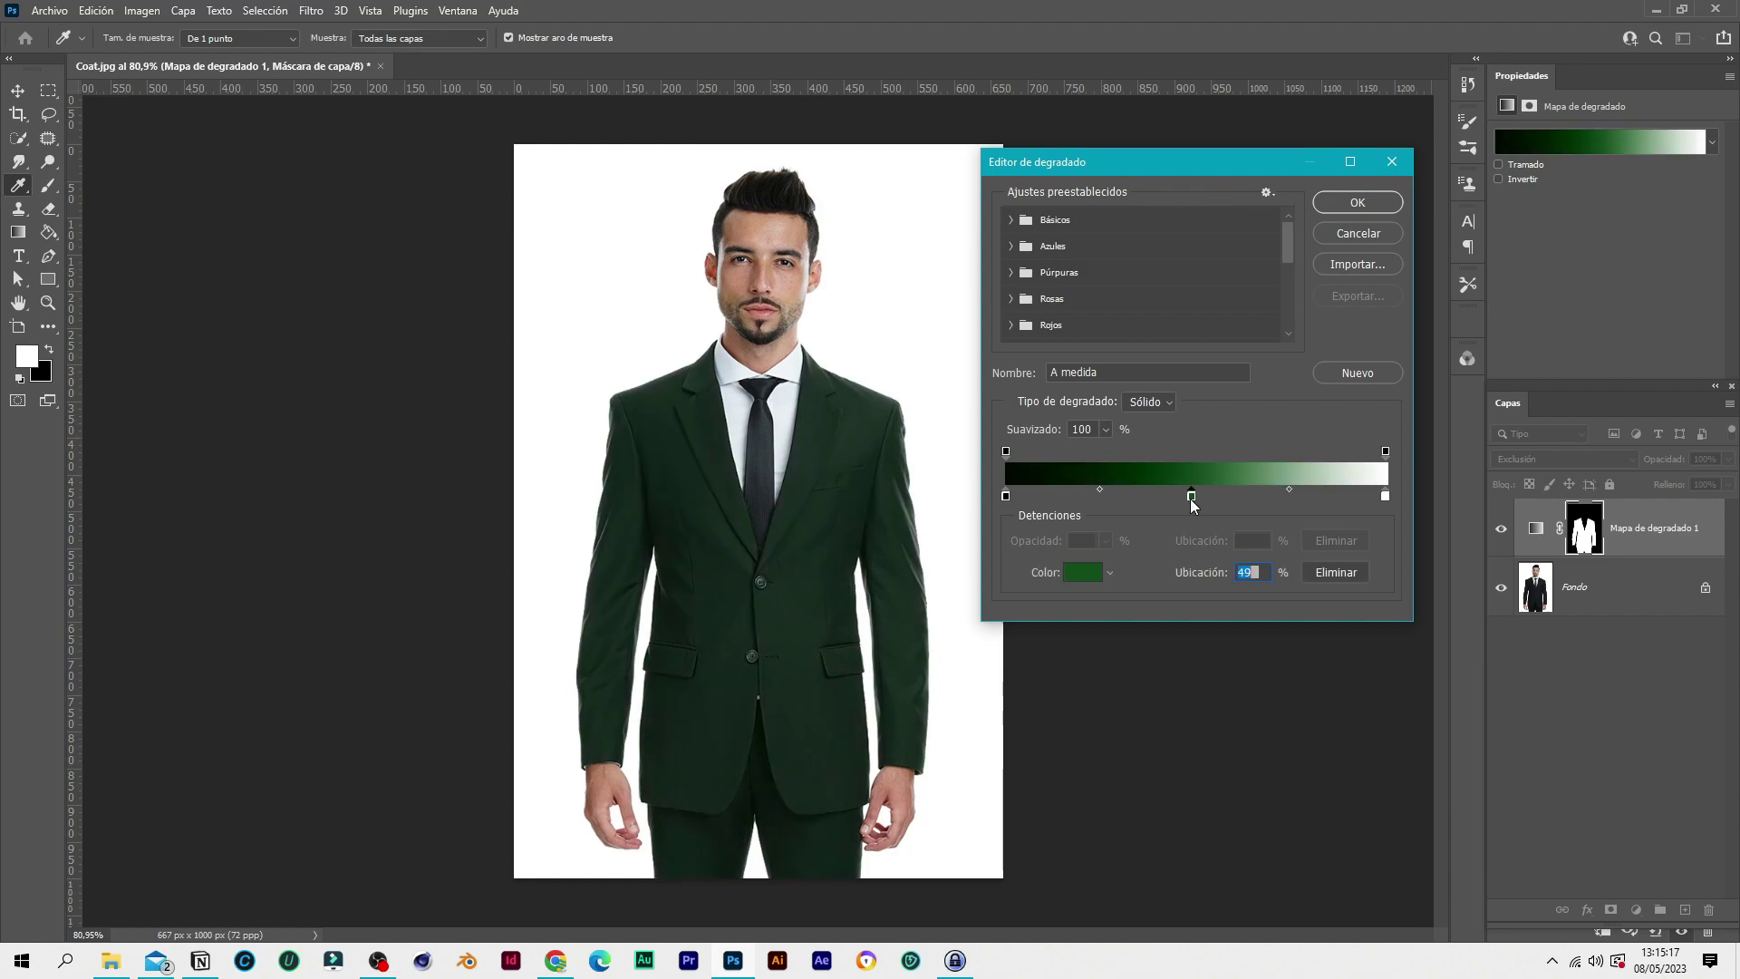
{"action": "left_click_drag", "start_coordinate": [1192, 496], "coordinate": [1123, 496]}
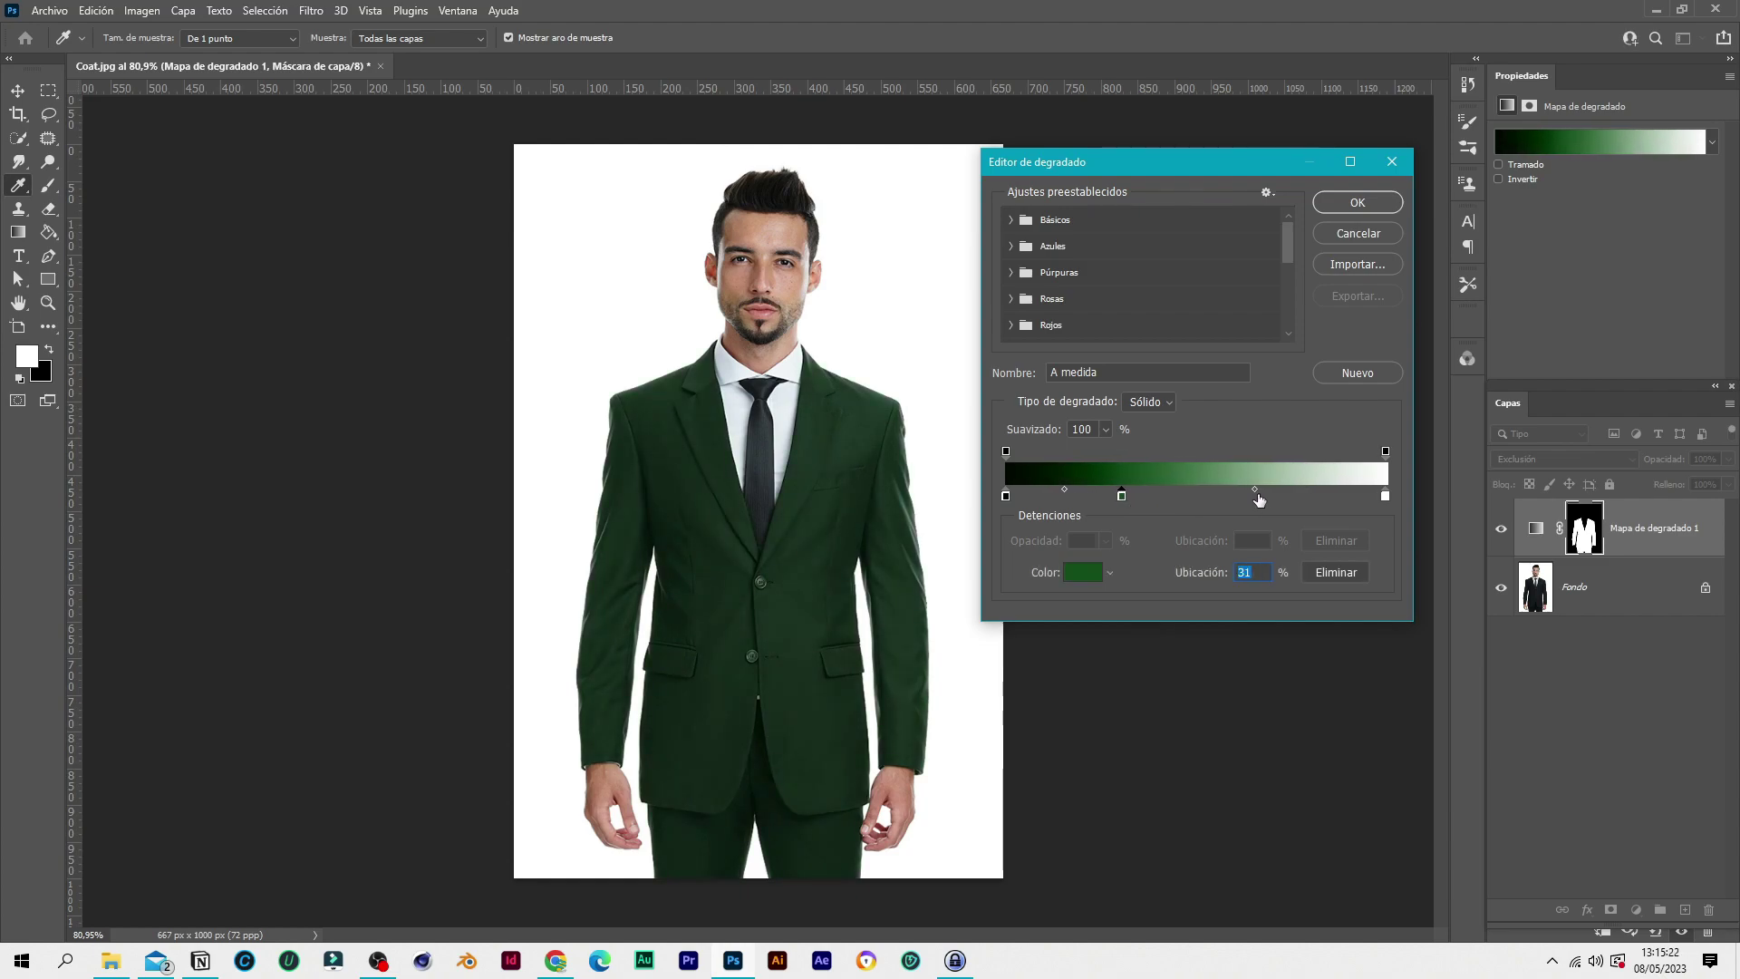
{"action": "mouse_move", "coordinate": [1124, 497]}
{"action": "left_mouse_down"}
{"action": "mouse_move", "coordinate": [1268, 497]}
{"action": "mouse_move", "coordinate": [1038, 499]}
{"action": "left_mouse_up"}
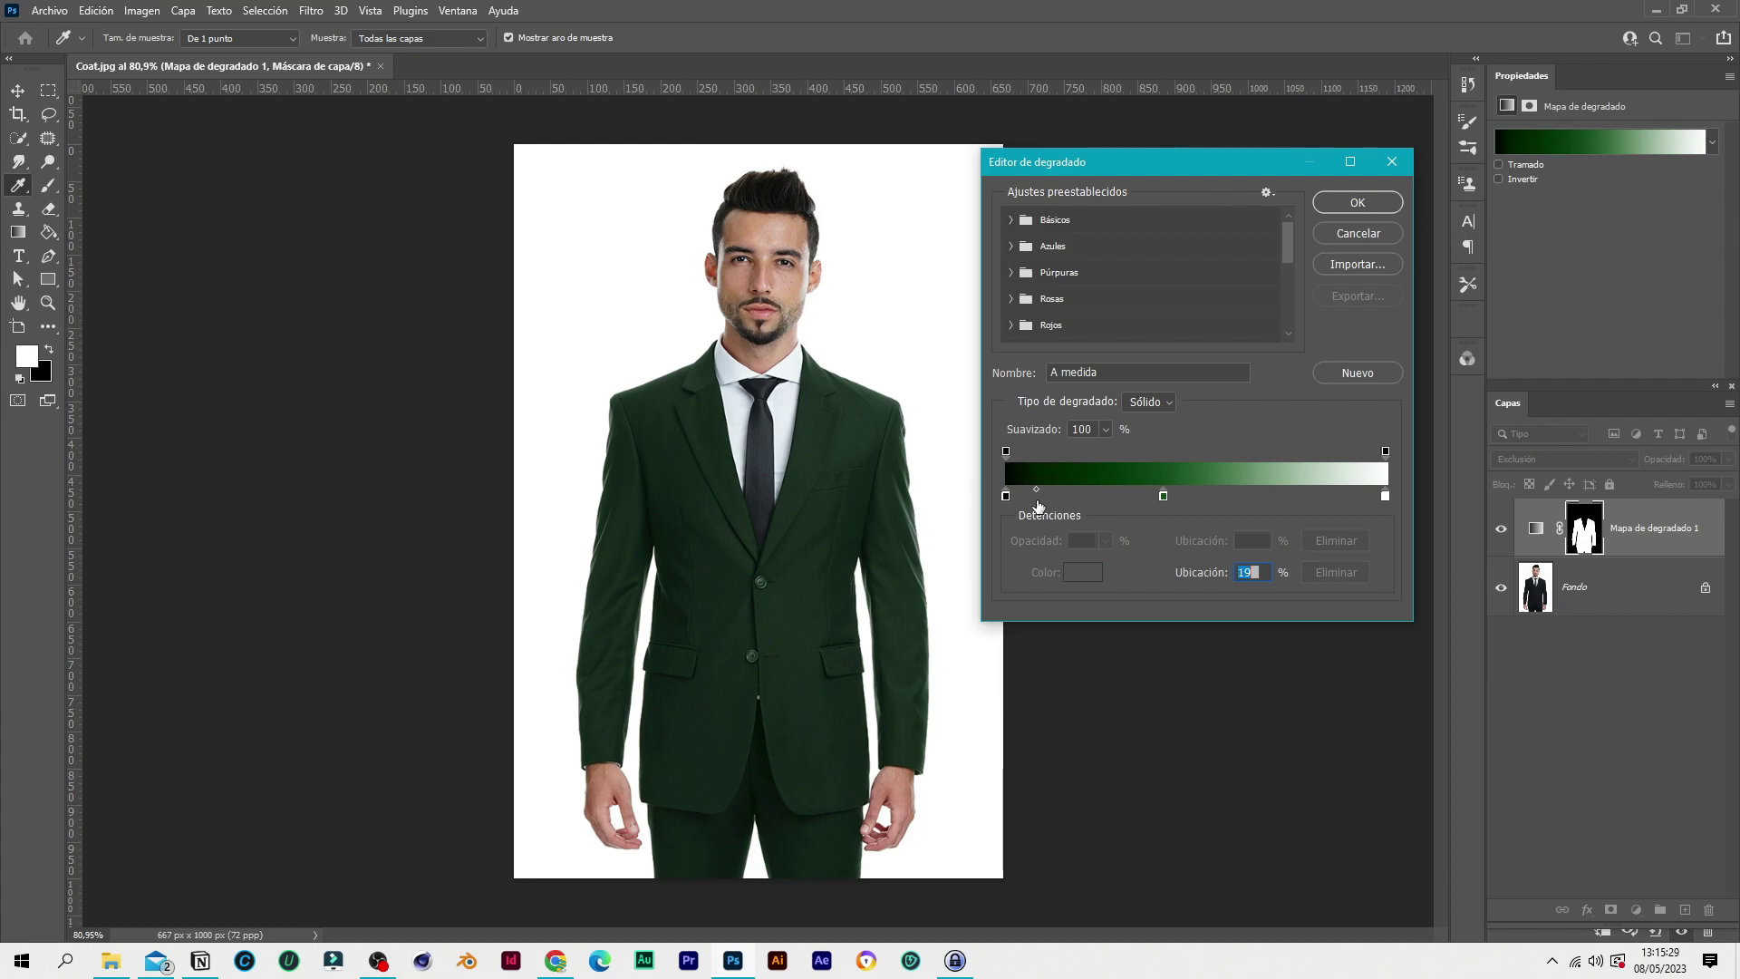
{"action": "left_click", "coordinate": [1363, 210]}
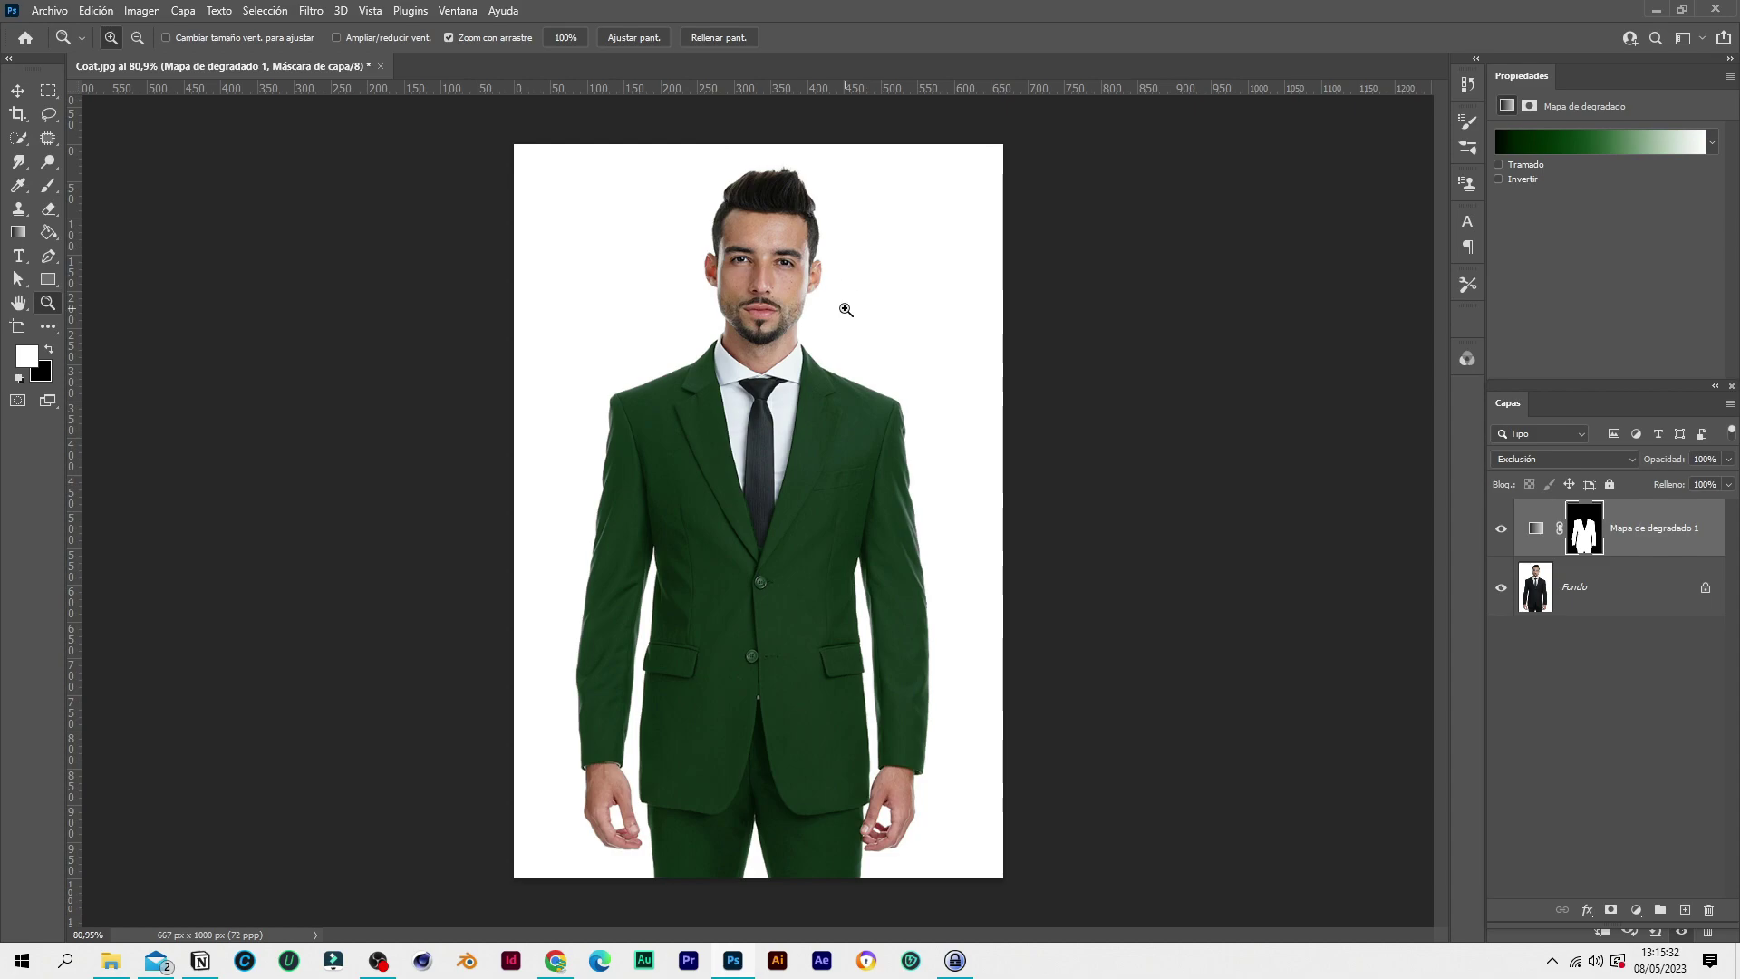
Toggle the gradient map's visibility to compare the green suit with the original
{"action": "left_click", "coordinate": [1502, 533]}
{"action": "left_click", "coordinate": [1502, 533]}
{"action": "left_click", "coordinate": [1503, 536]}
{"action": "left_click", "coordinate": [1502, 536]}
Quick-select the tie from the knot downward, removing a stray area
{"action": "left_click", "coordinate": [19, 139]}
{"action": "left_click_drag", "start_coordinate": [752, 385], "coordinate": [757, 529]}
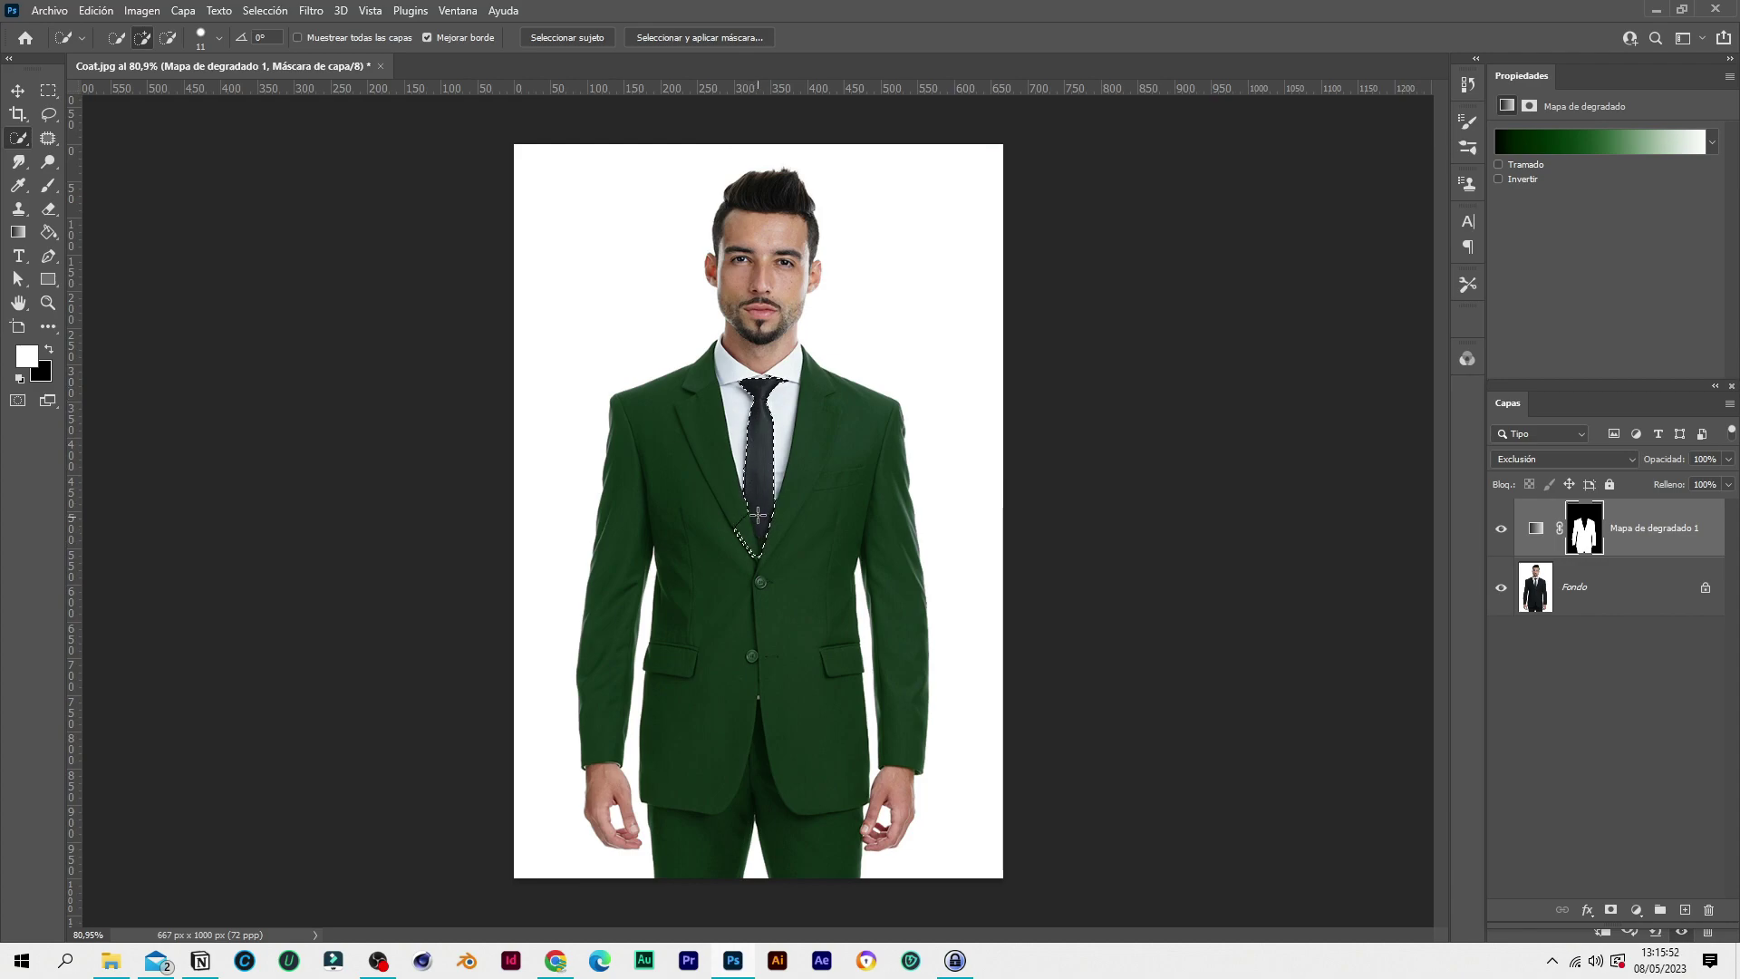
{"action": "mouse_move", "coordinate": [739, 526]}
{"action": "left_mouse_down"}
{"action": "mouse_move", "coordinate": [751, 563]}
{"action": "mouse_move", "coordinate": [737, 515]}
{"action": "left_mouse_up"}
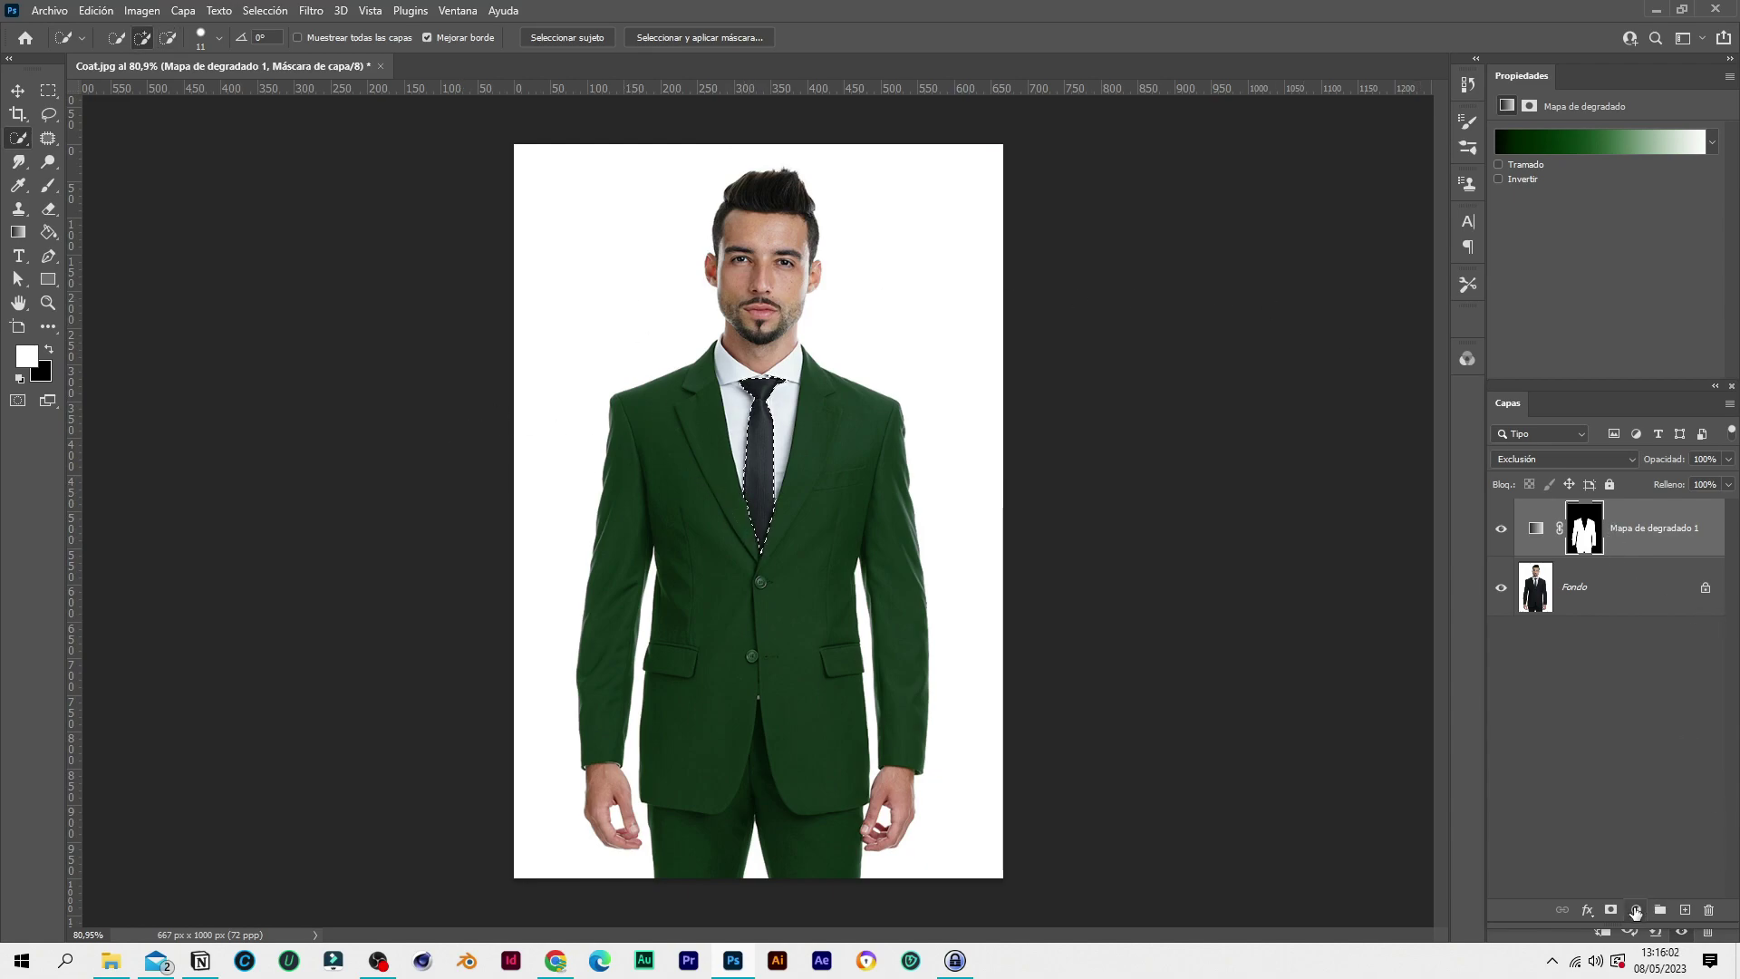
Add a Gradient Map adjustment masked to the tie with the black-to-white preset
{"action": "left_click", "coordinate": [1638, 910]}
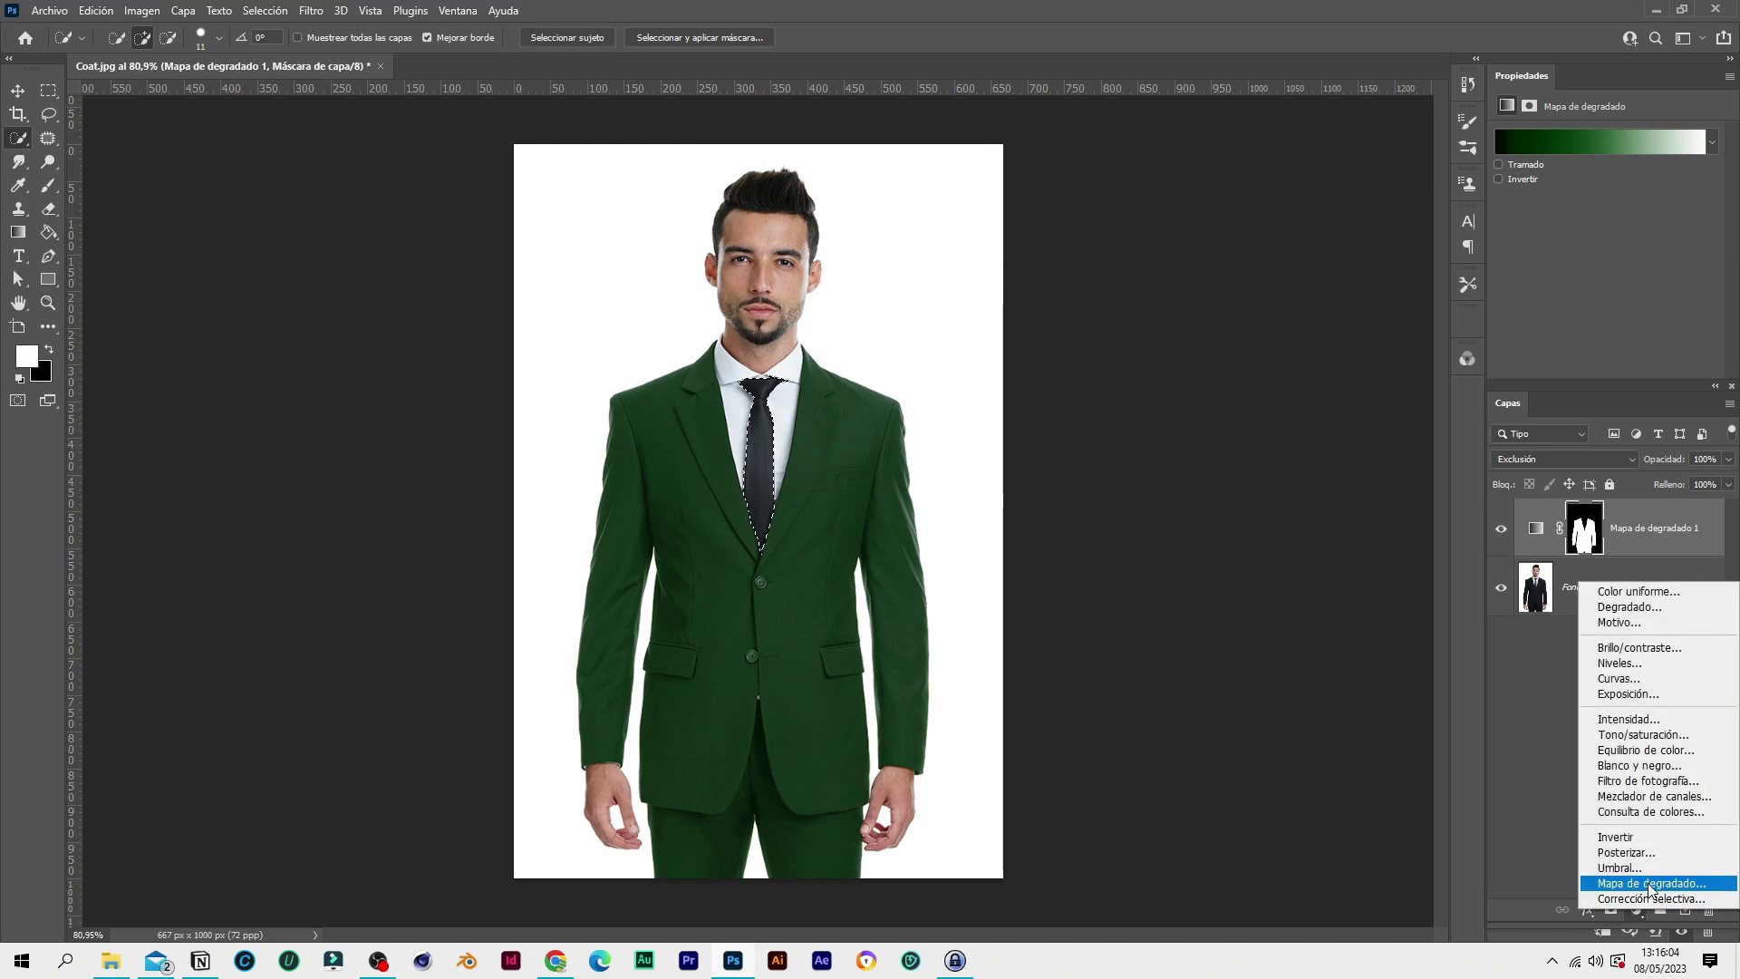
{"action": "left_click", "coordinate": [1649, 884]}
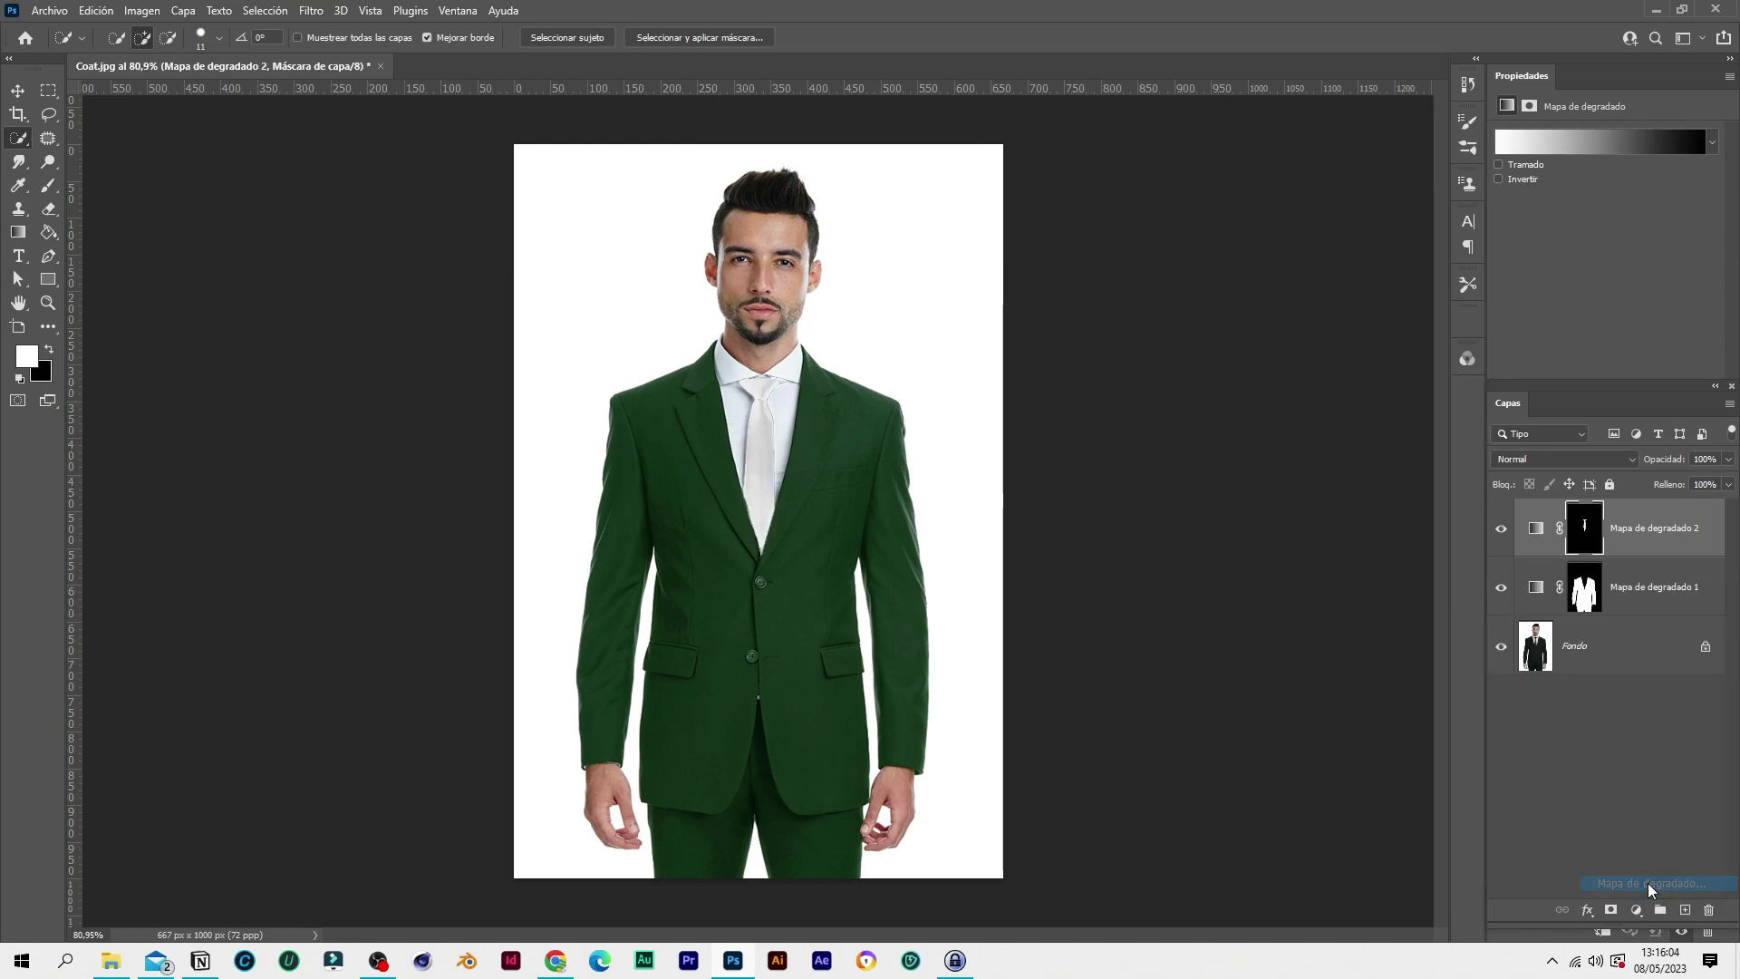
{"action": "left_click", "coordinate": [1553, 144]}
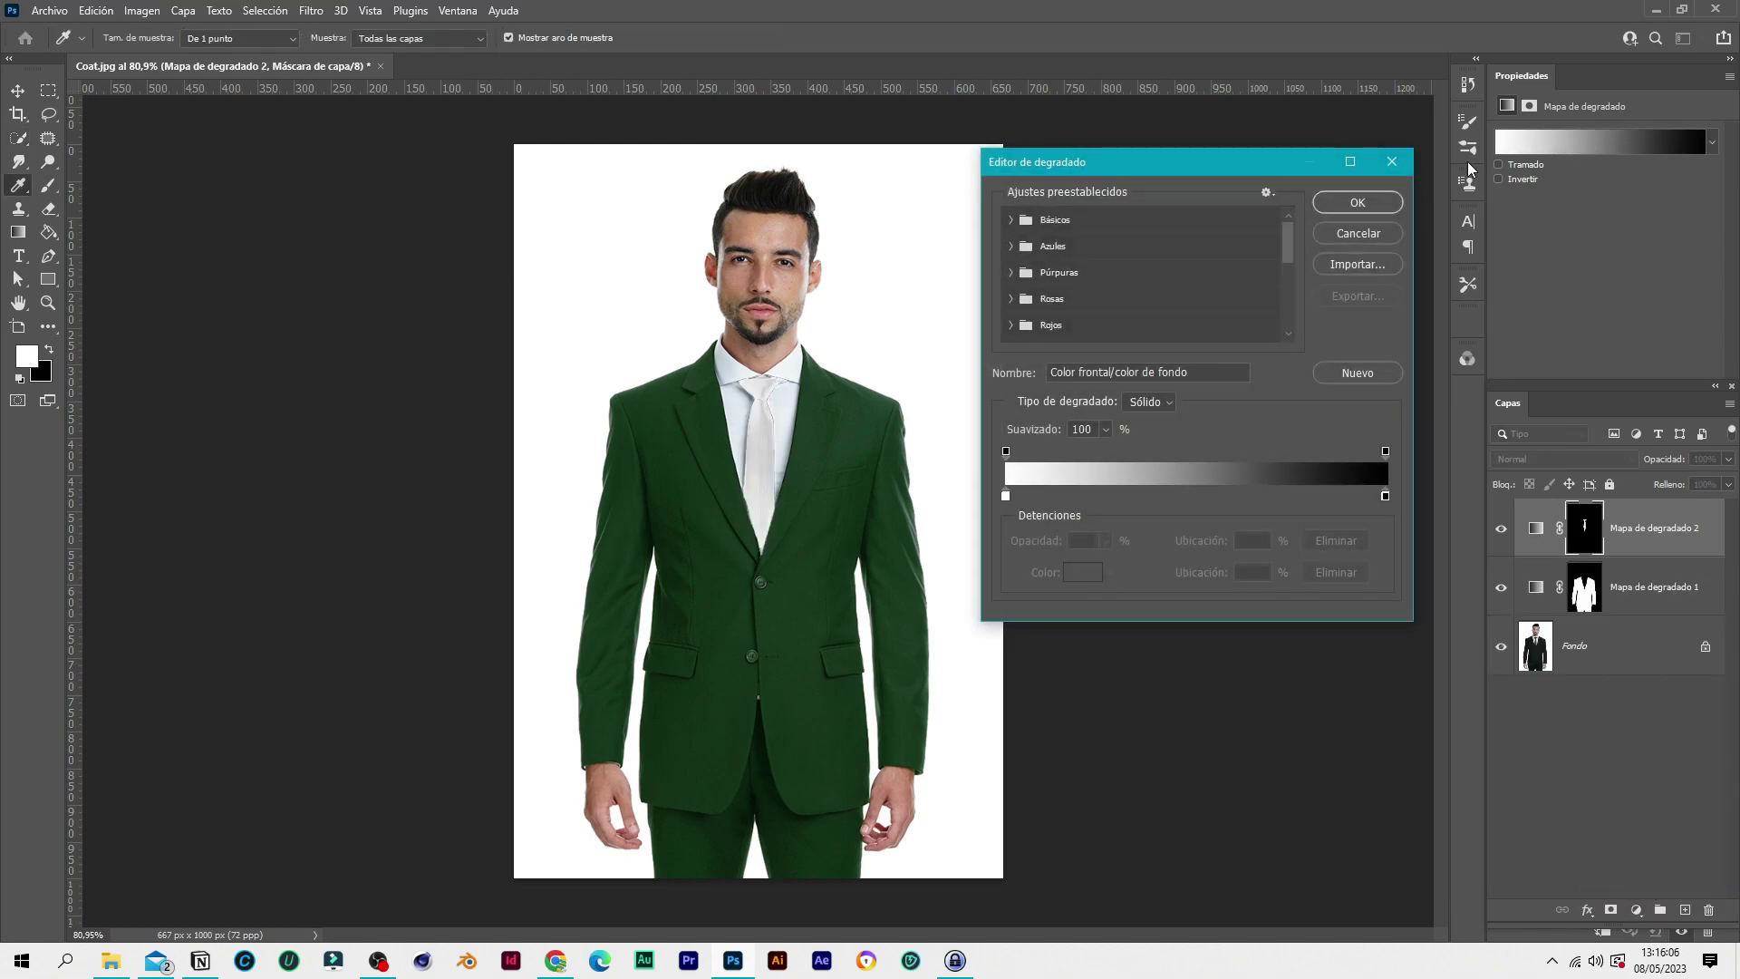
{"action": "left_click", "coordinate": [1011, 219]}
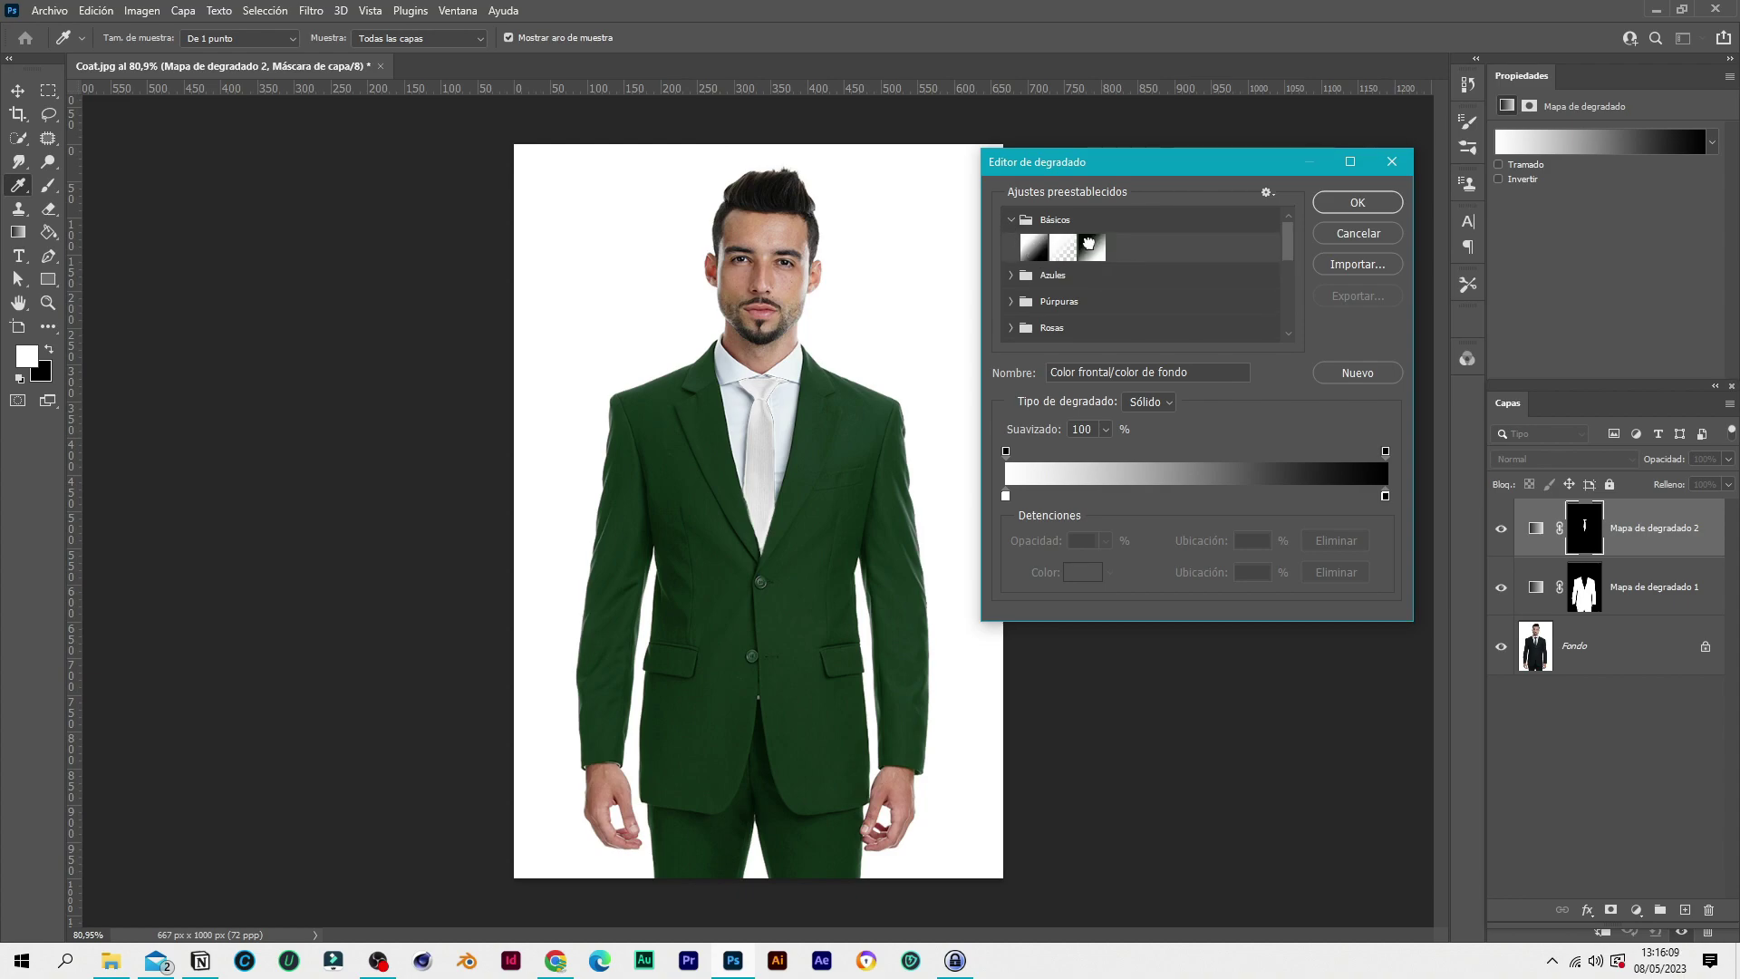
{"action": "left_click", "coordinate": [1090, 246]}
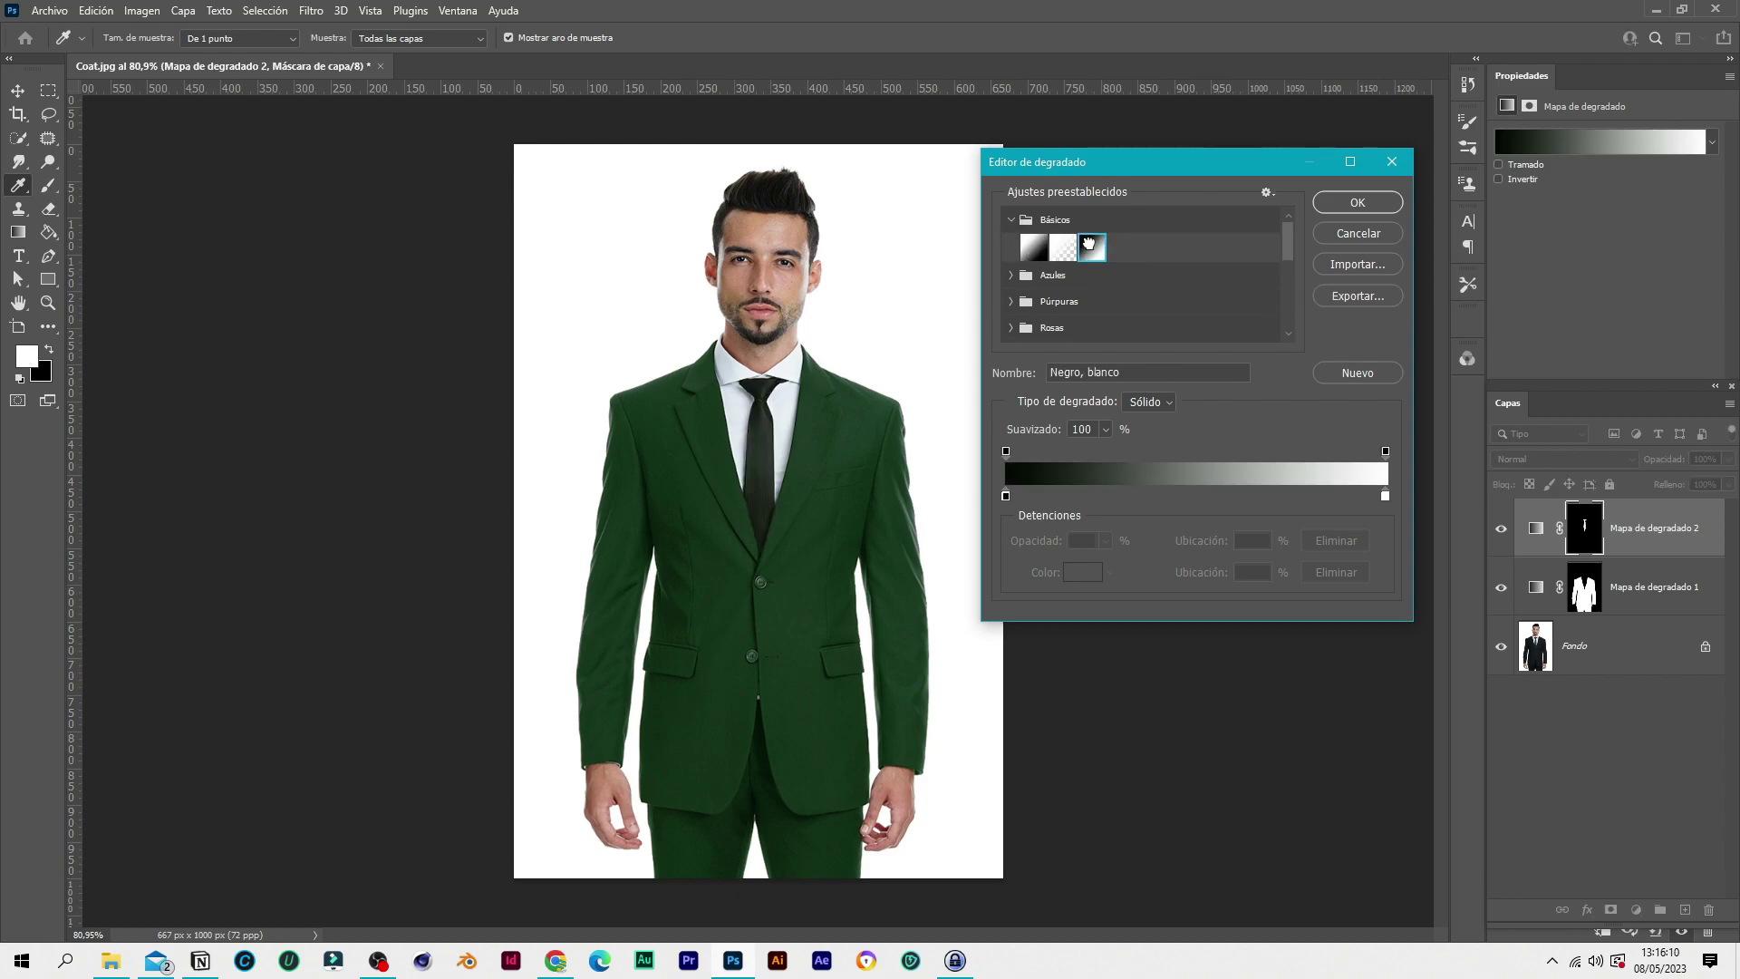
Add a middle stop coloured bright mint green (#1bddb6) and apply the gradient
{"action": "left_click", "coordinate": [1195, 498]}
{"action": "double_click", "coordinate": [1195, 496]}
{"action": "left_click", "coordinate": [1491, 394]}
{"action": "left_click_drag", "start_coordinate": [1433, 330], "coordinate": [1441, 303]}
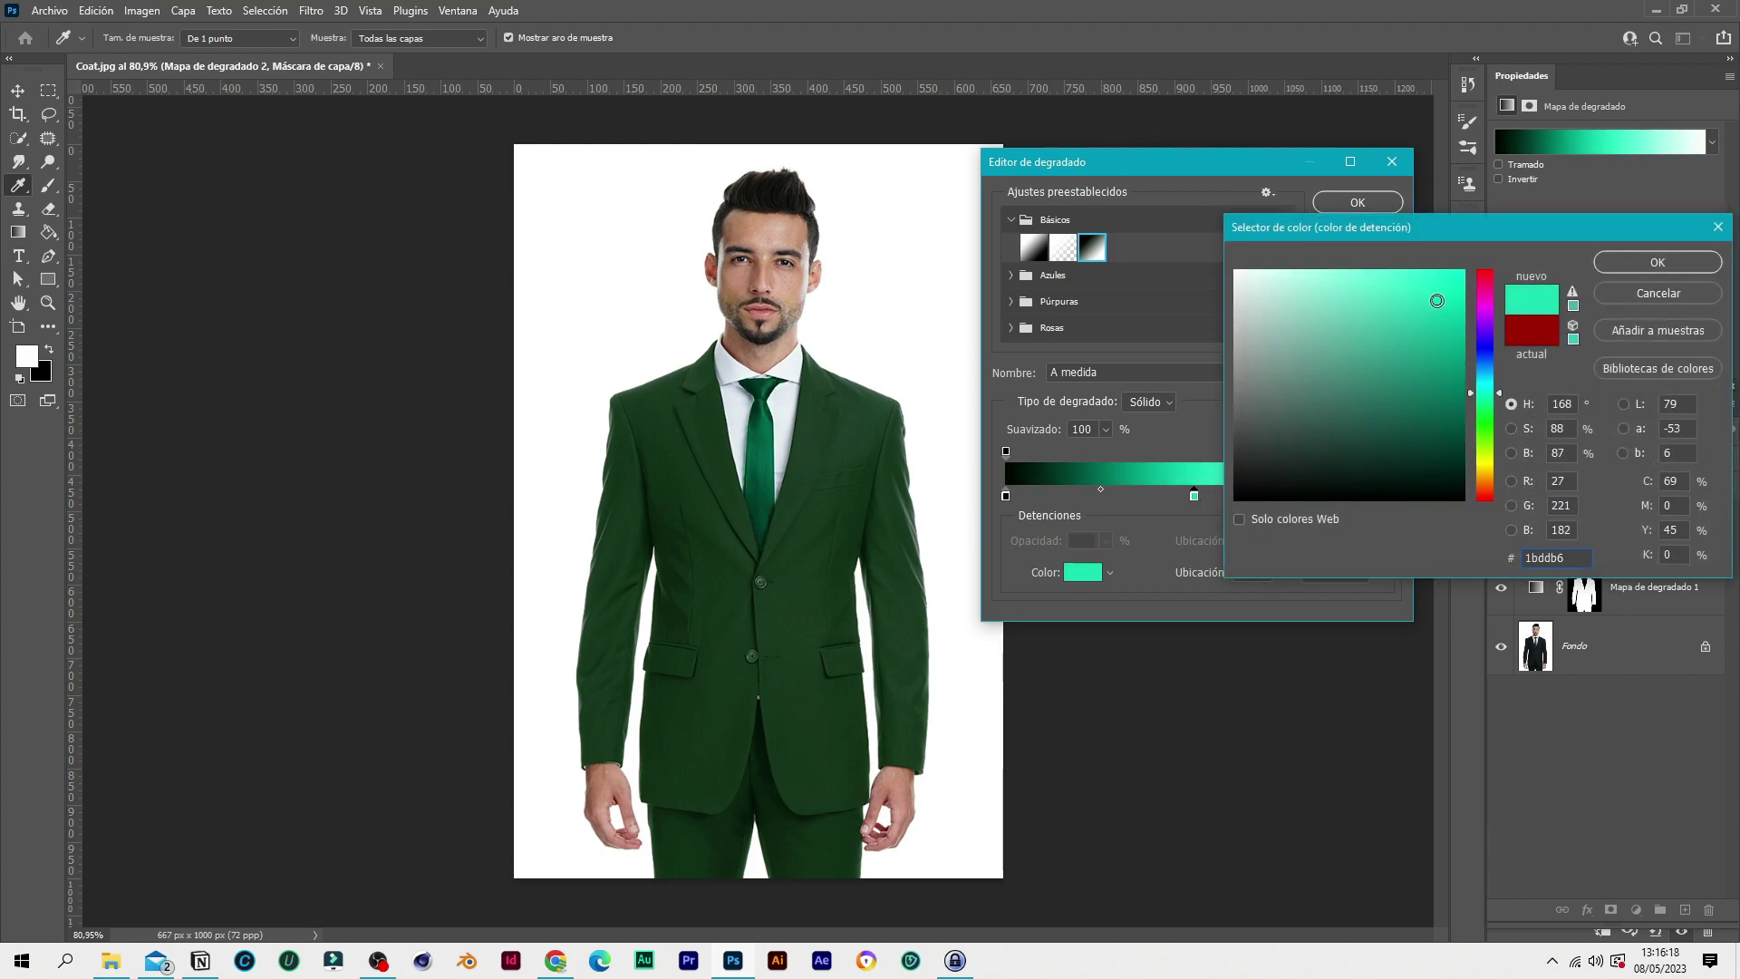
{"action": "left_click", "coordinate": [1665, 263]}
{"action": "left_click", "coordinate": [1354, 205]}
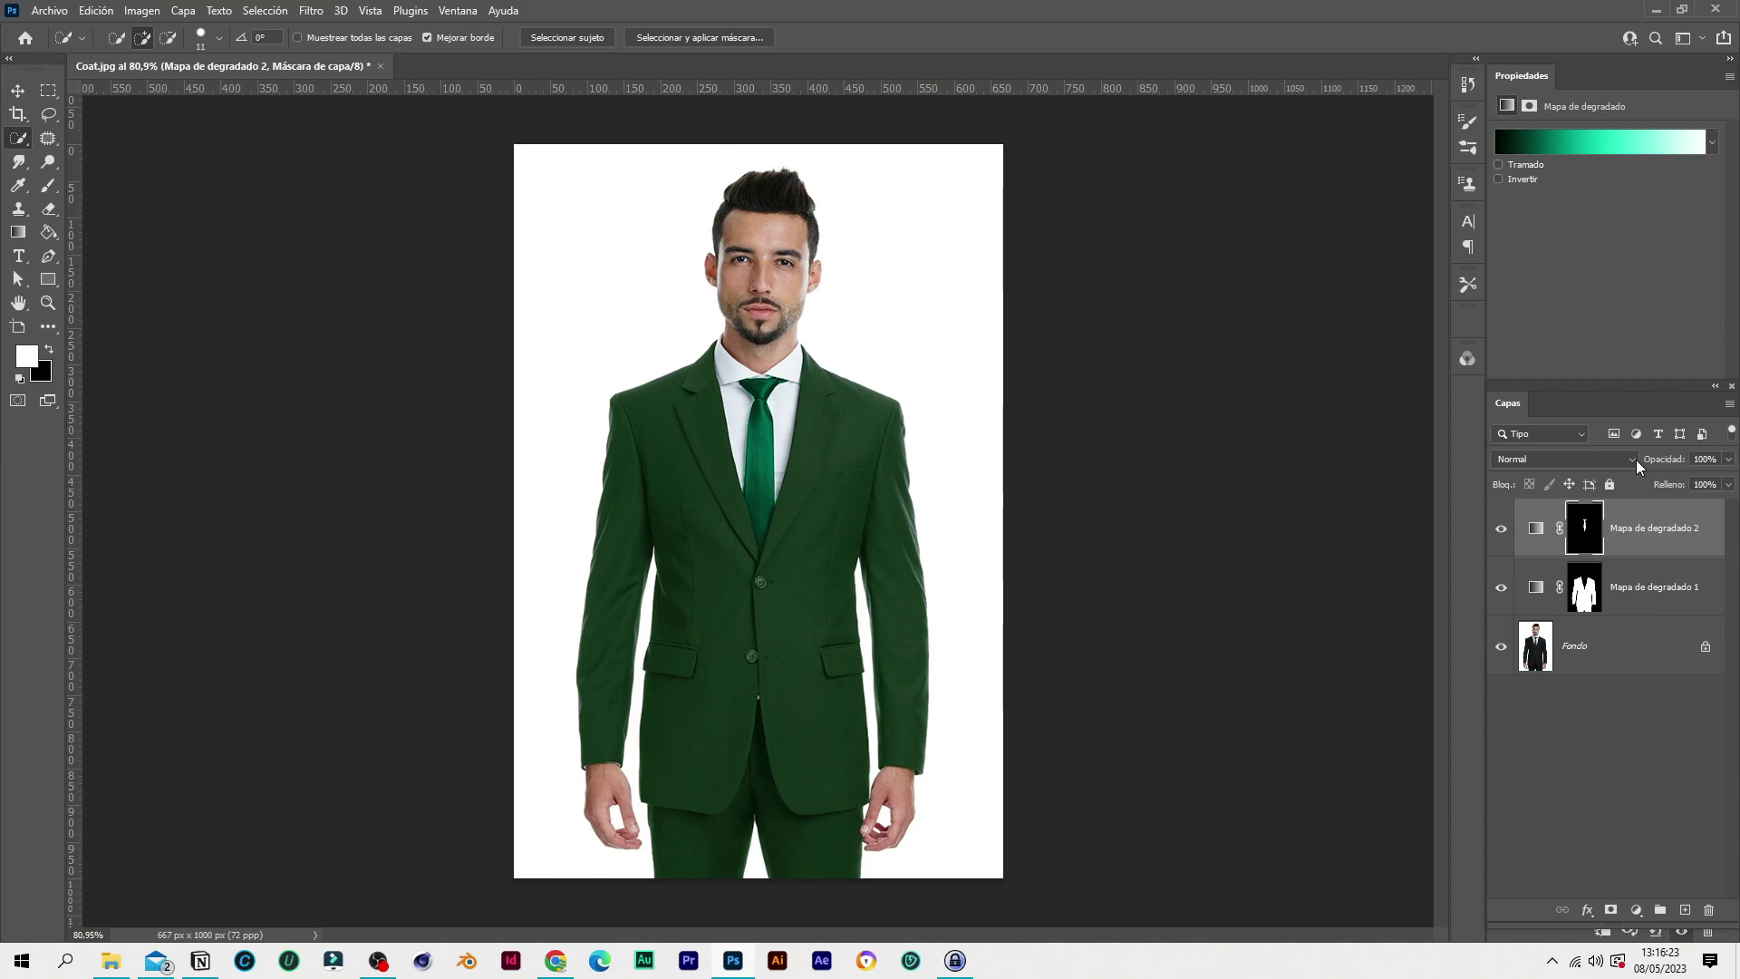
Set the tie's gradient map to Exclusión blending and reopen its gradient
{"action": "left_click", "coordinate": [1635, 459]}
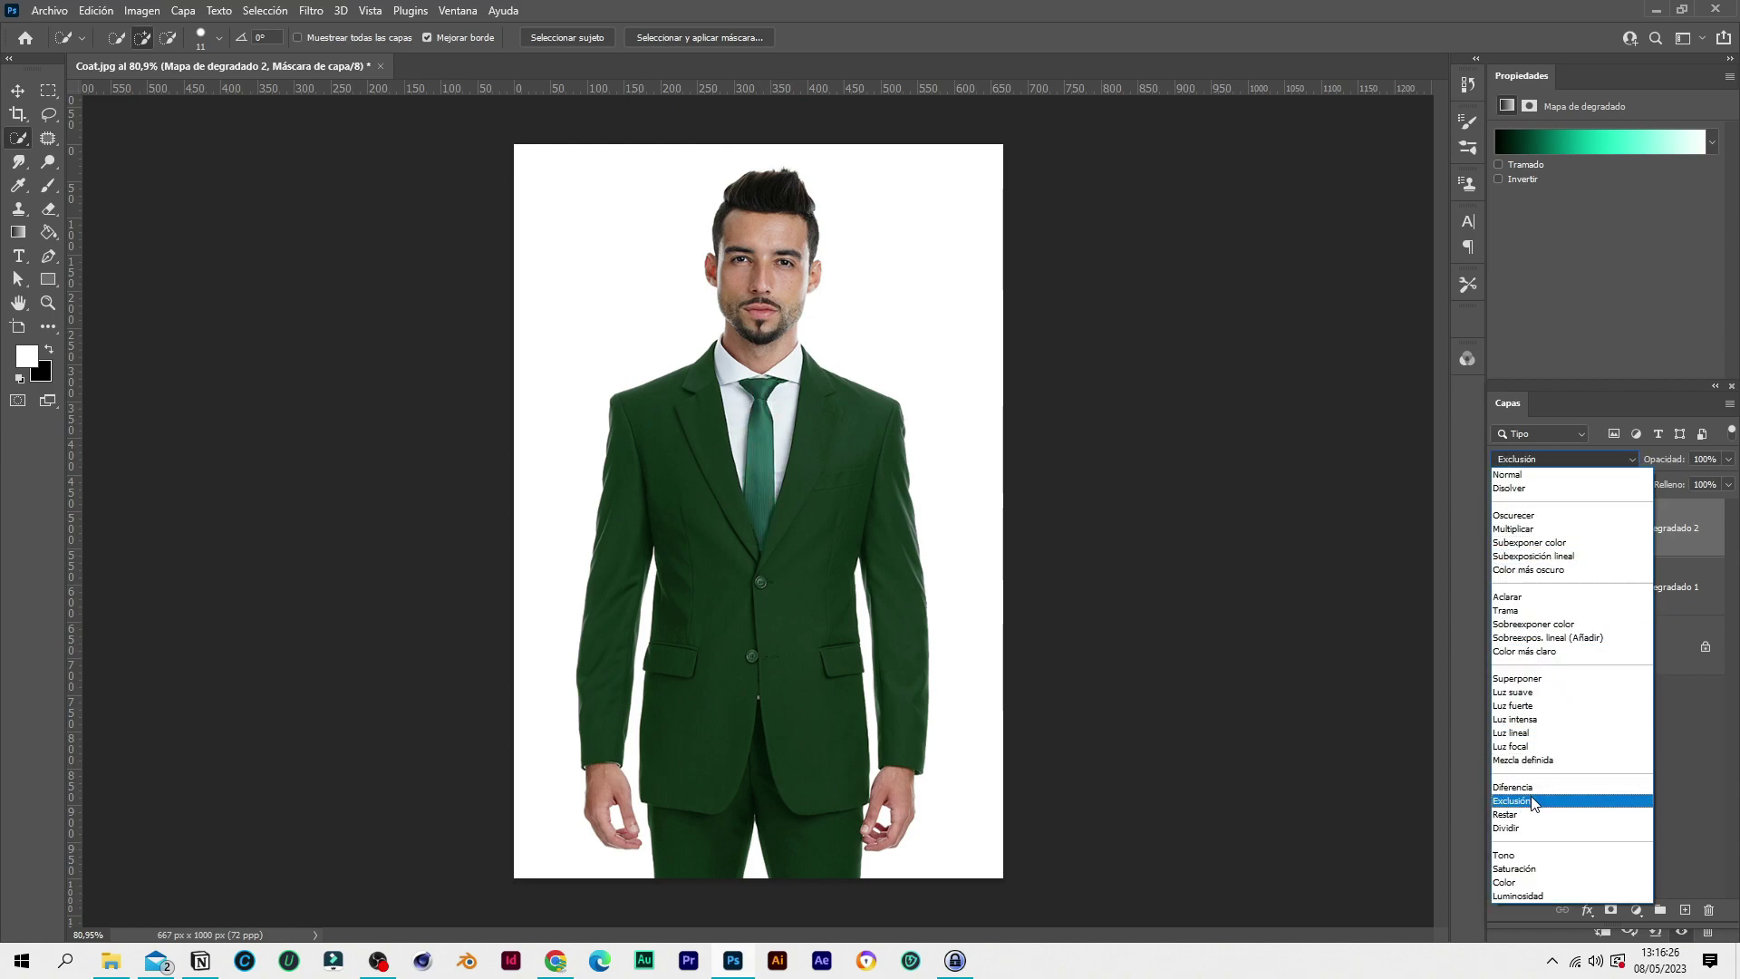
{"action": "left_click", "coordinate": [1533, 802]}
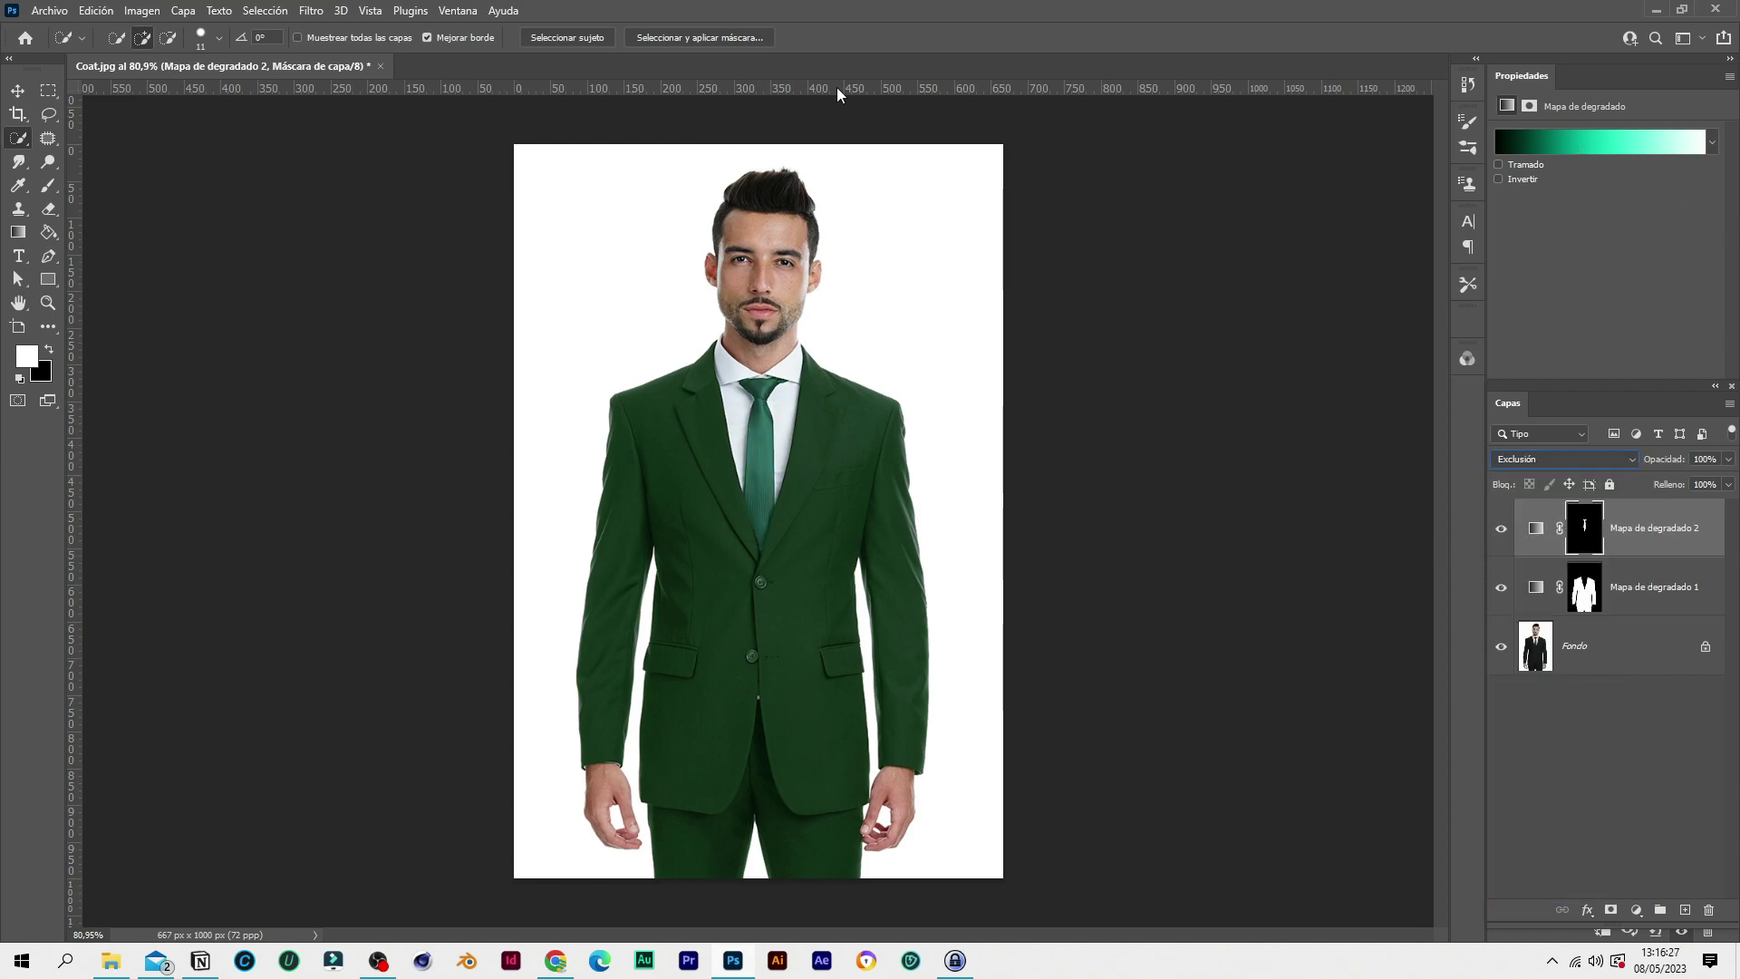
{"action": "left_click", "coordinate": [1594, 148]}
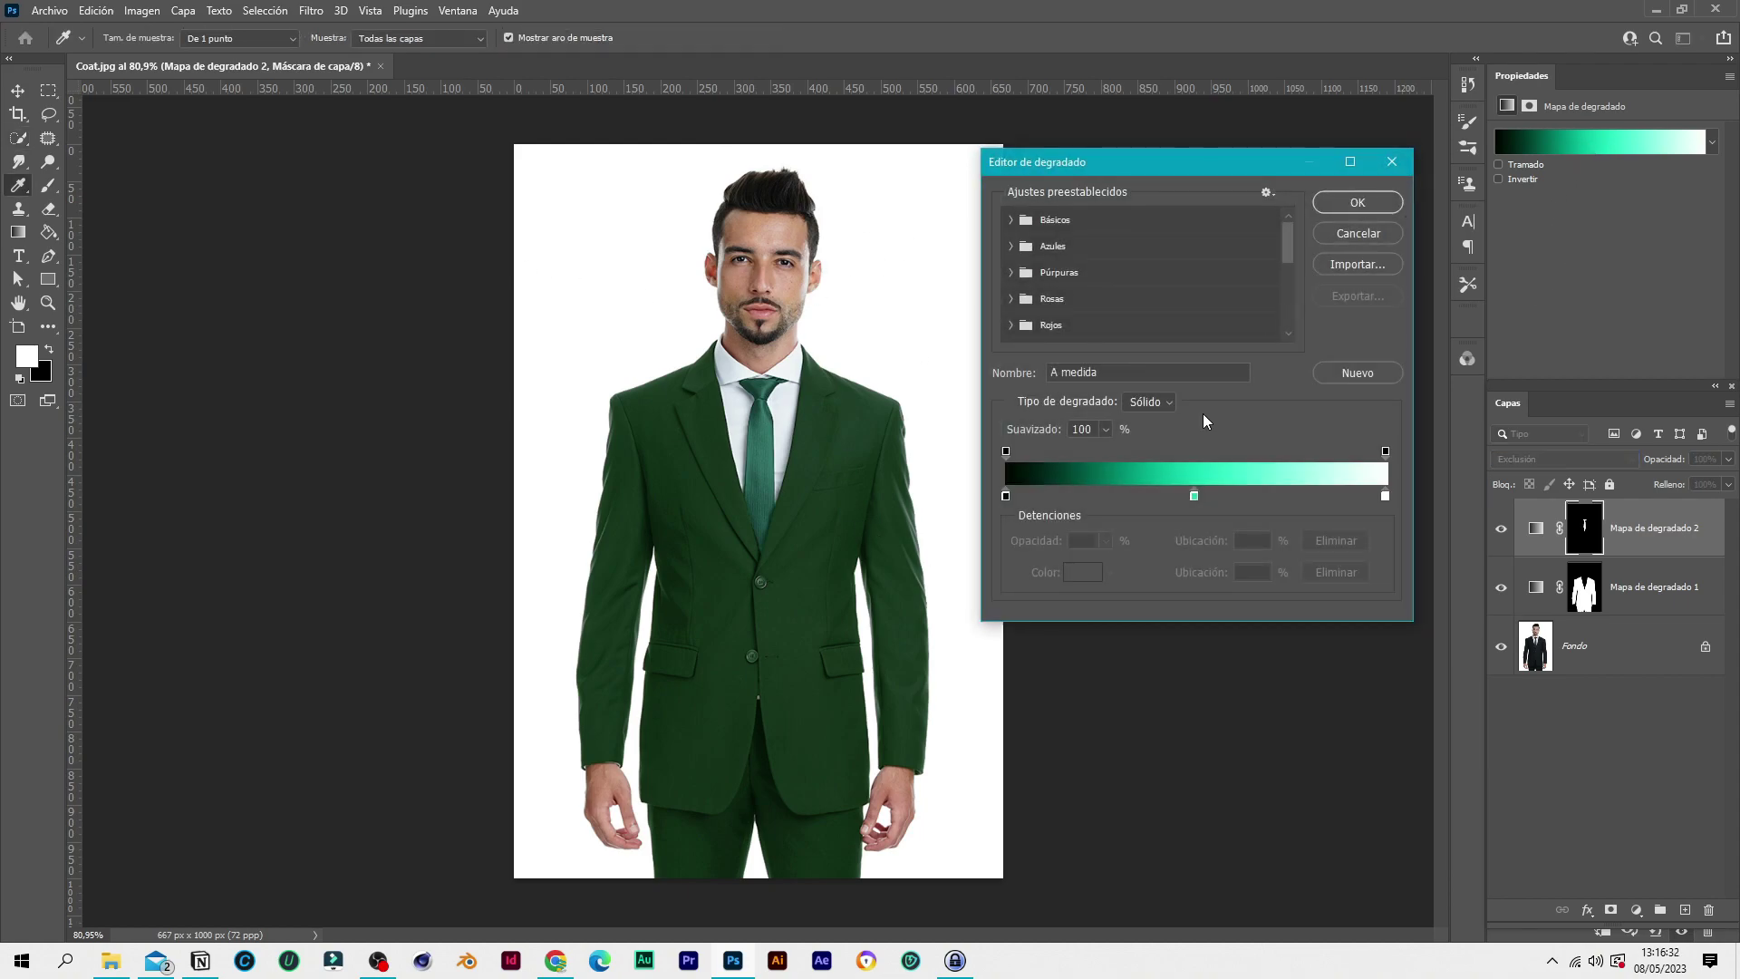
Recolour the middle stop gold (#daaa0a), shift the midpoint left and the stop right, and apply
{"action": "left_click", "coordinate": [1195, 495]}
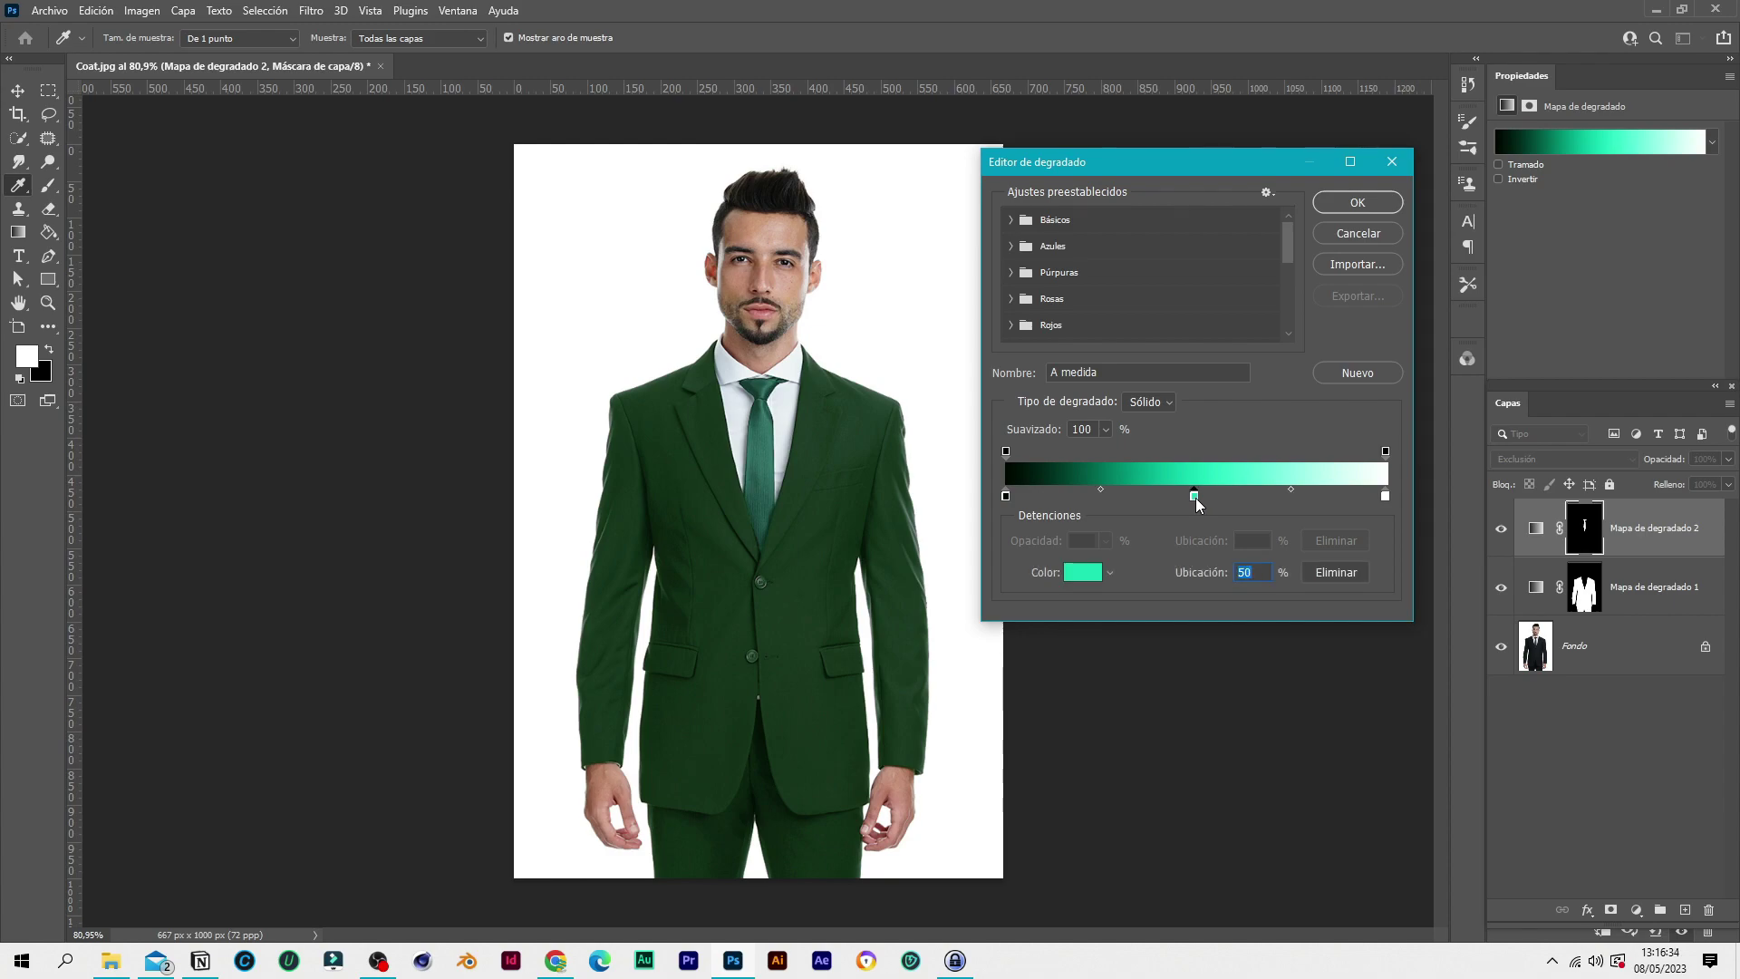
{"action": "double_click", "coordinate": [1194, 496]}
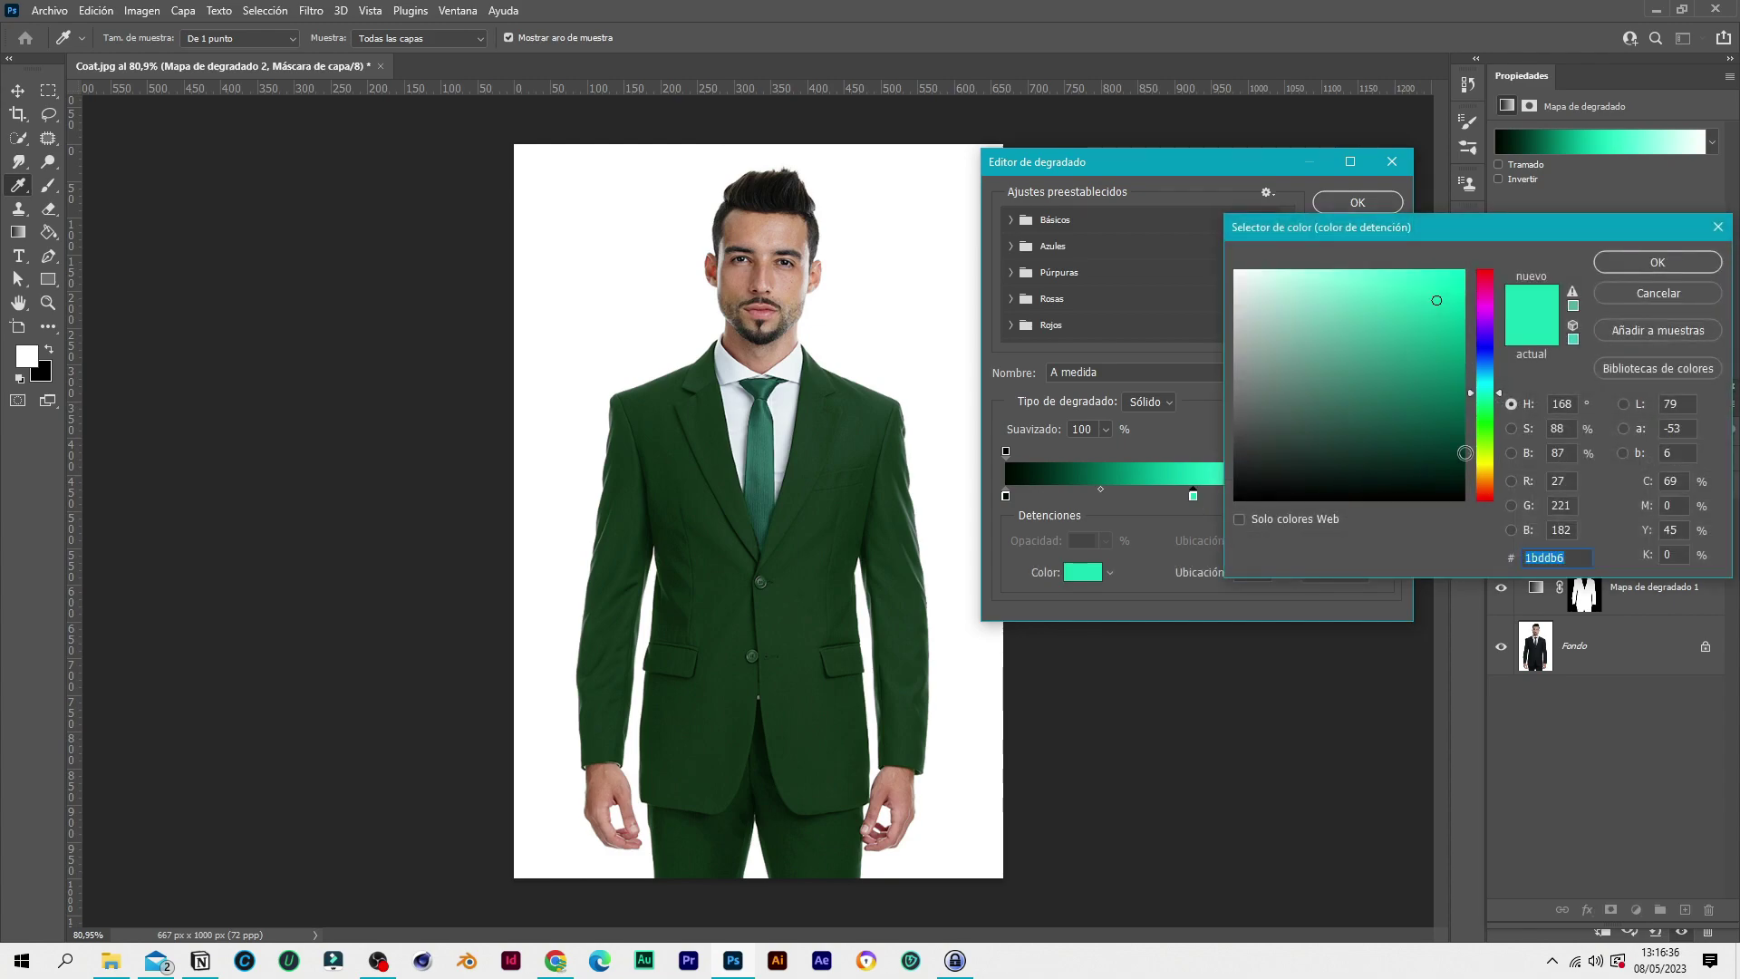
{"action": "type", "text": "d1a009"}
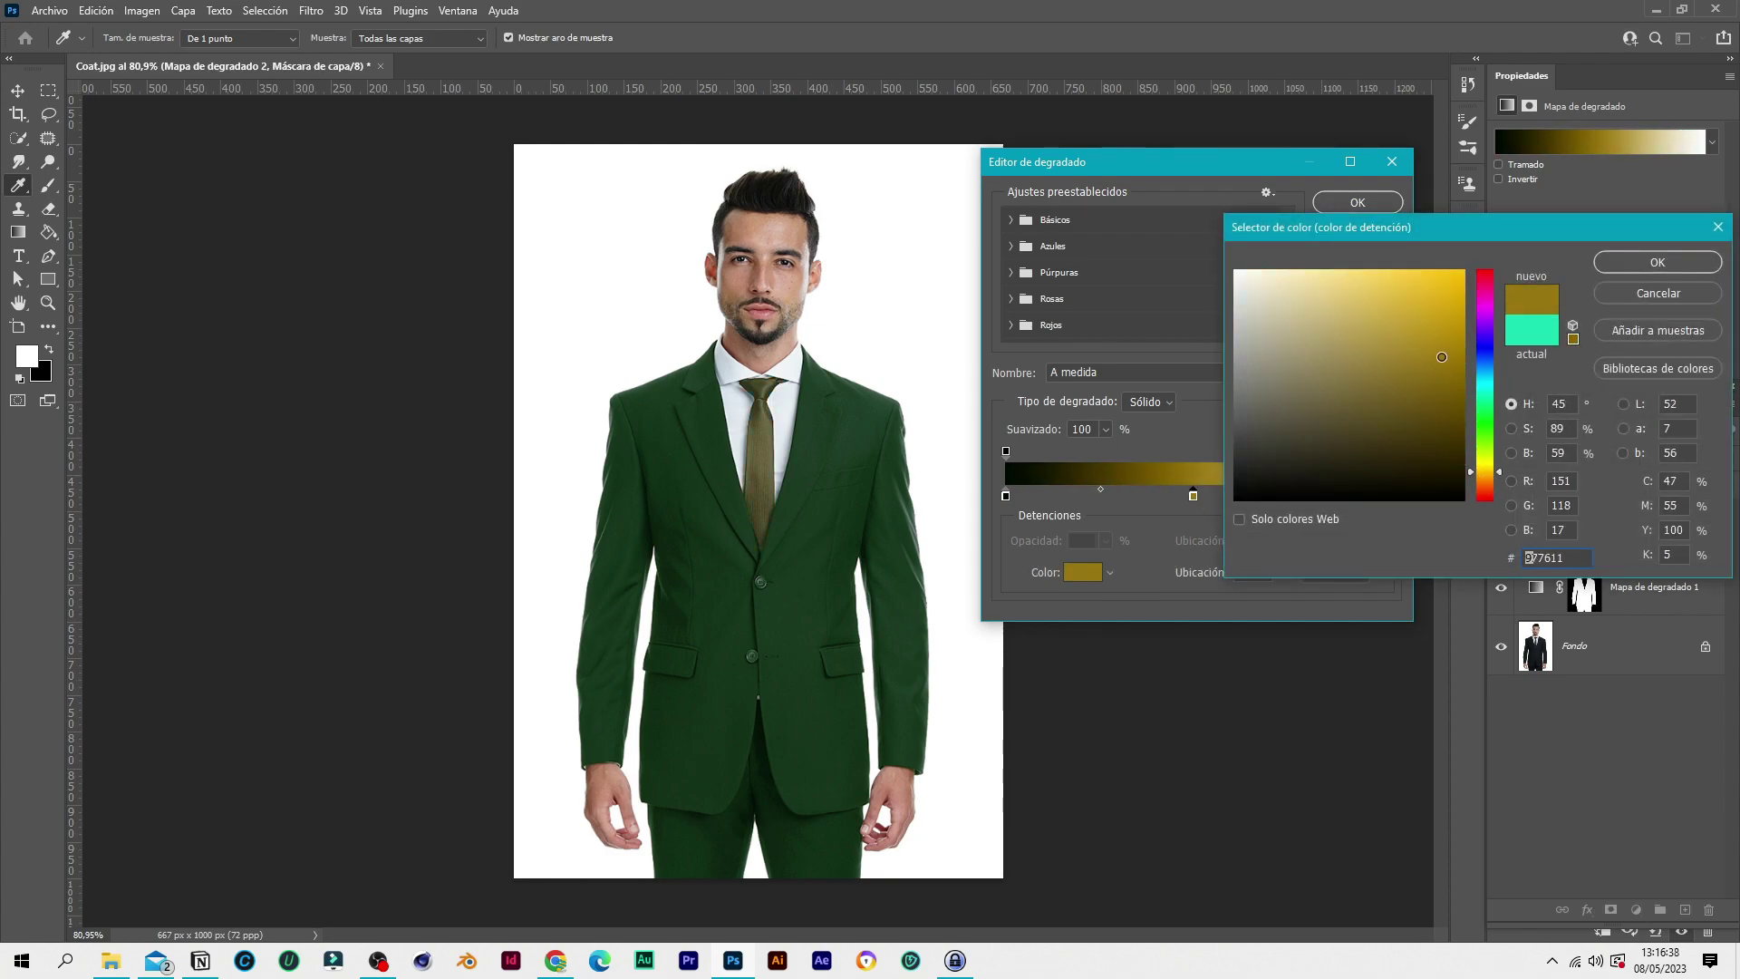
{"action": "left_click", "coordinate": [1454, 299]}
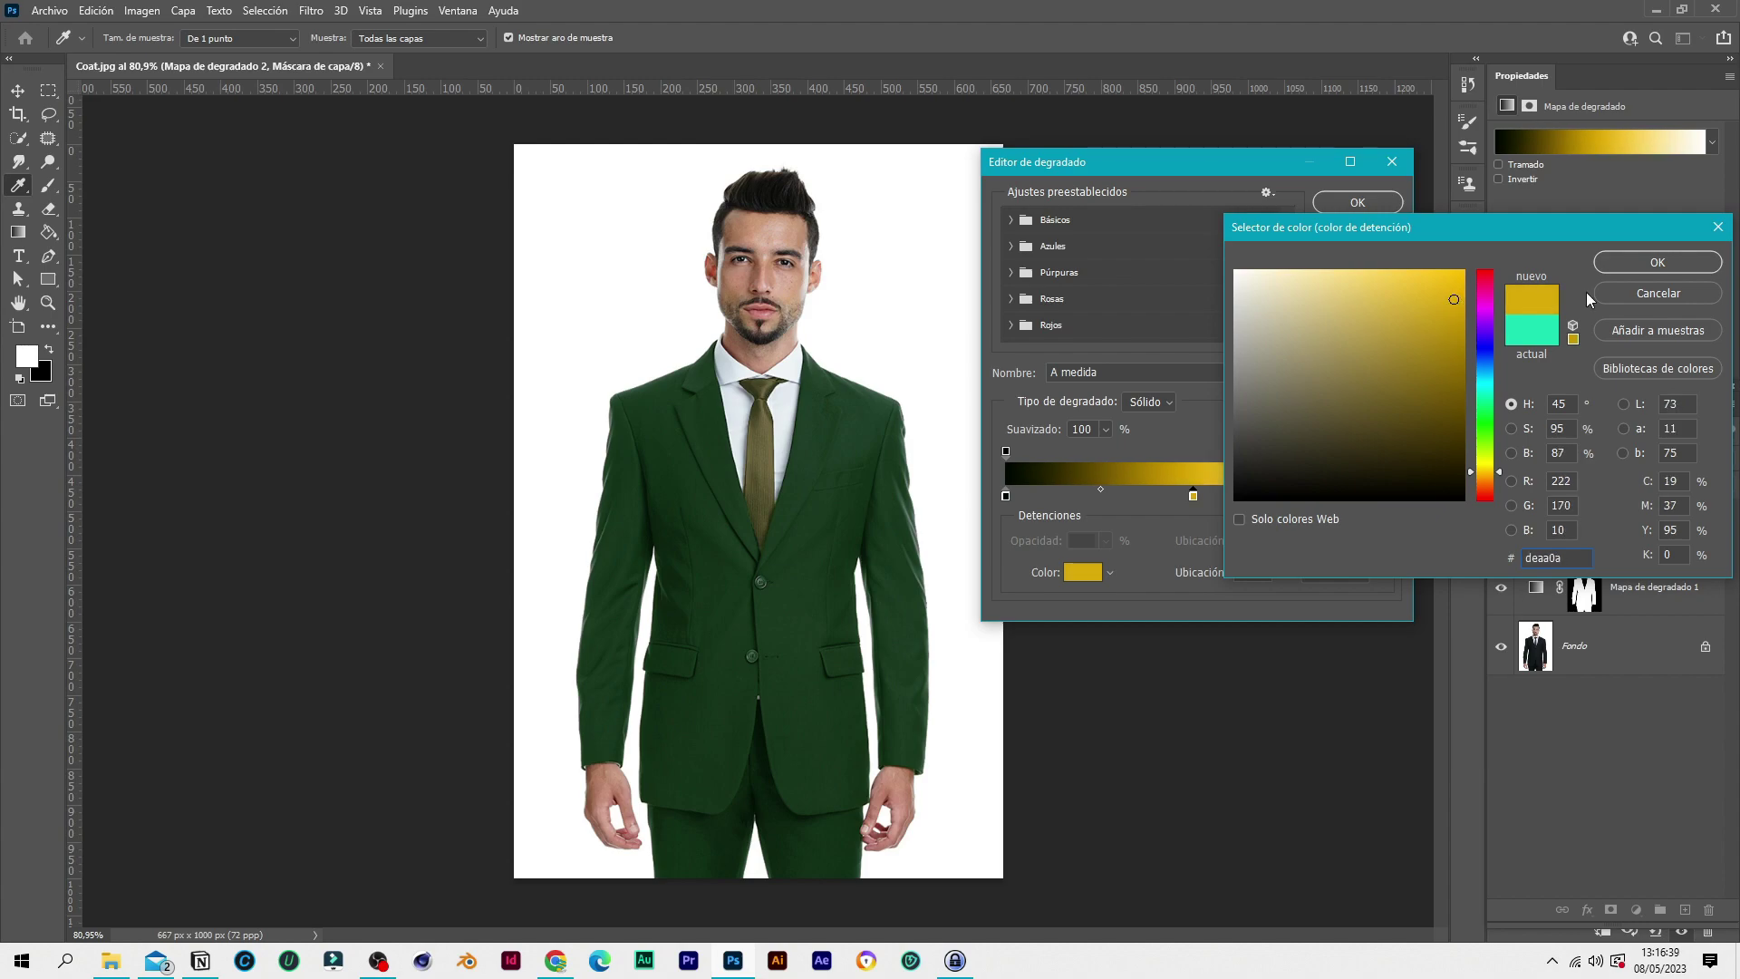
{"action": "left_click", "coordinate": [1634, 264]}
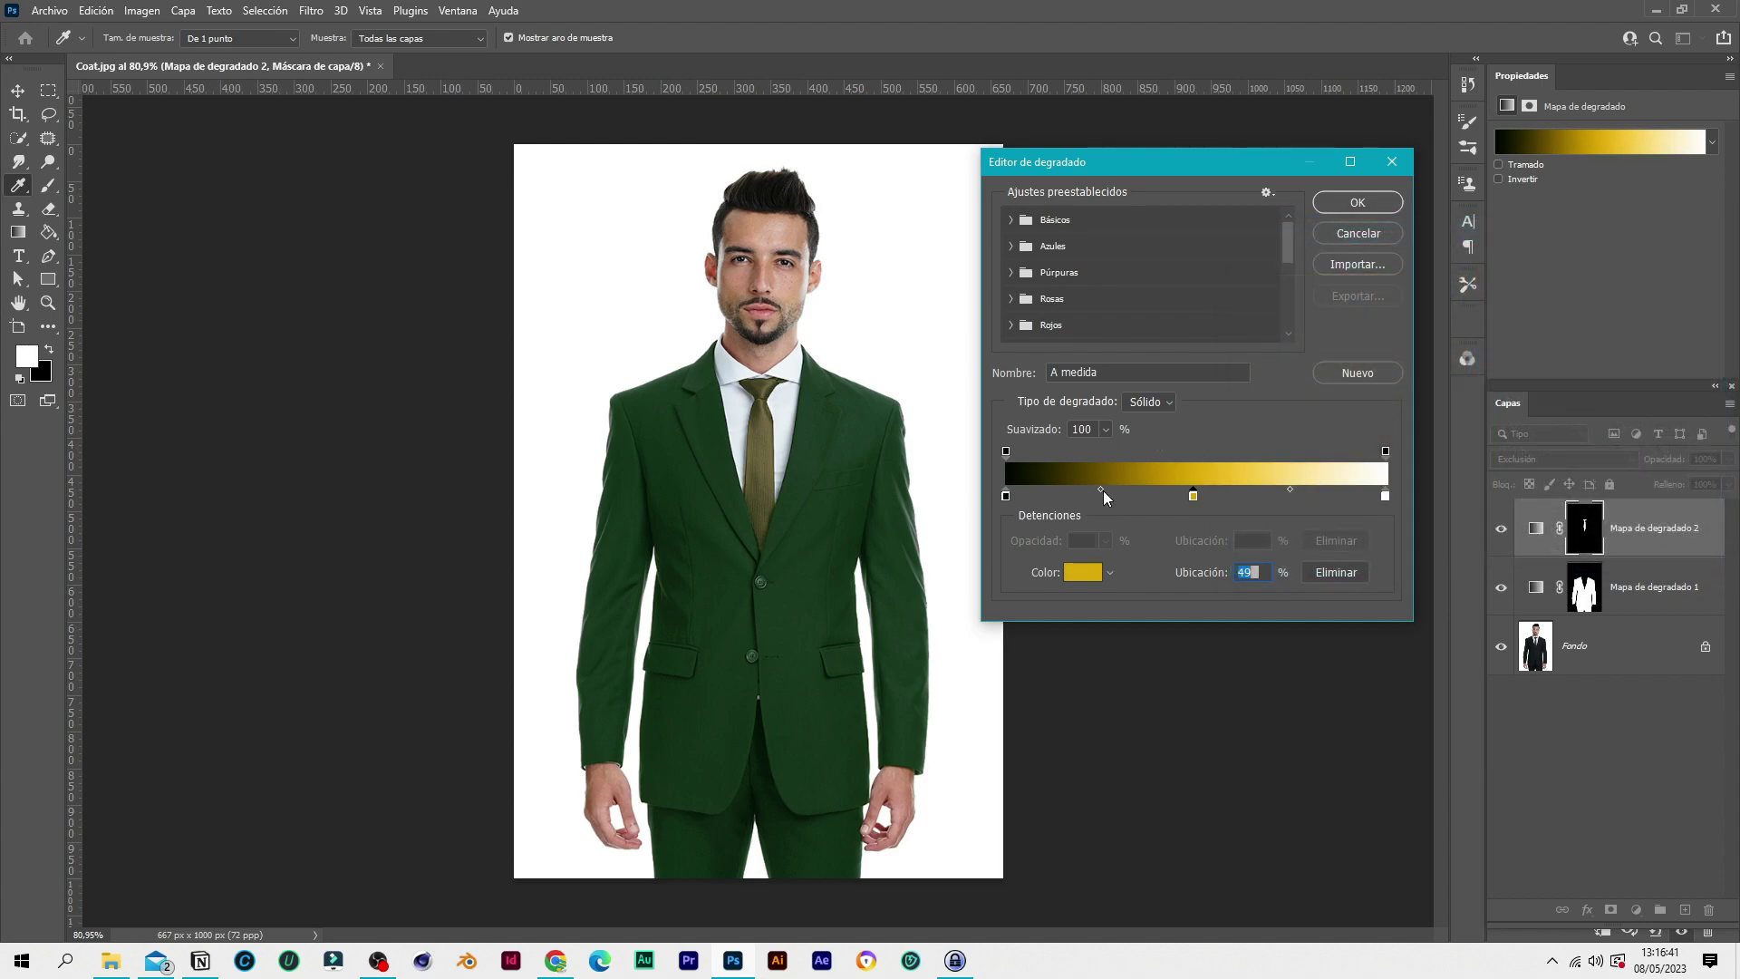
{"action": "mouse_move", "coordinate": [1101, 490]}
{"action": "left_mouse_down"}
{"action": "mouse_move", "coordinate": [1053, 486]}
{"action": "mouse_move", "coordinate": [1123, 492]}
{"action": "mouse_move", "coordinate": [1062, 491]}
{"action": "left_mouse_up"}
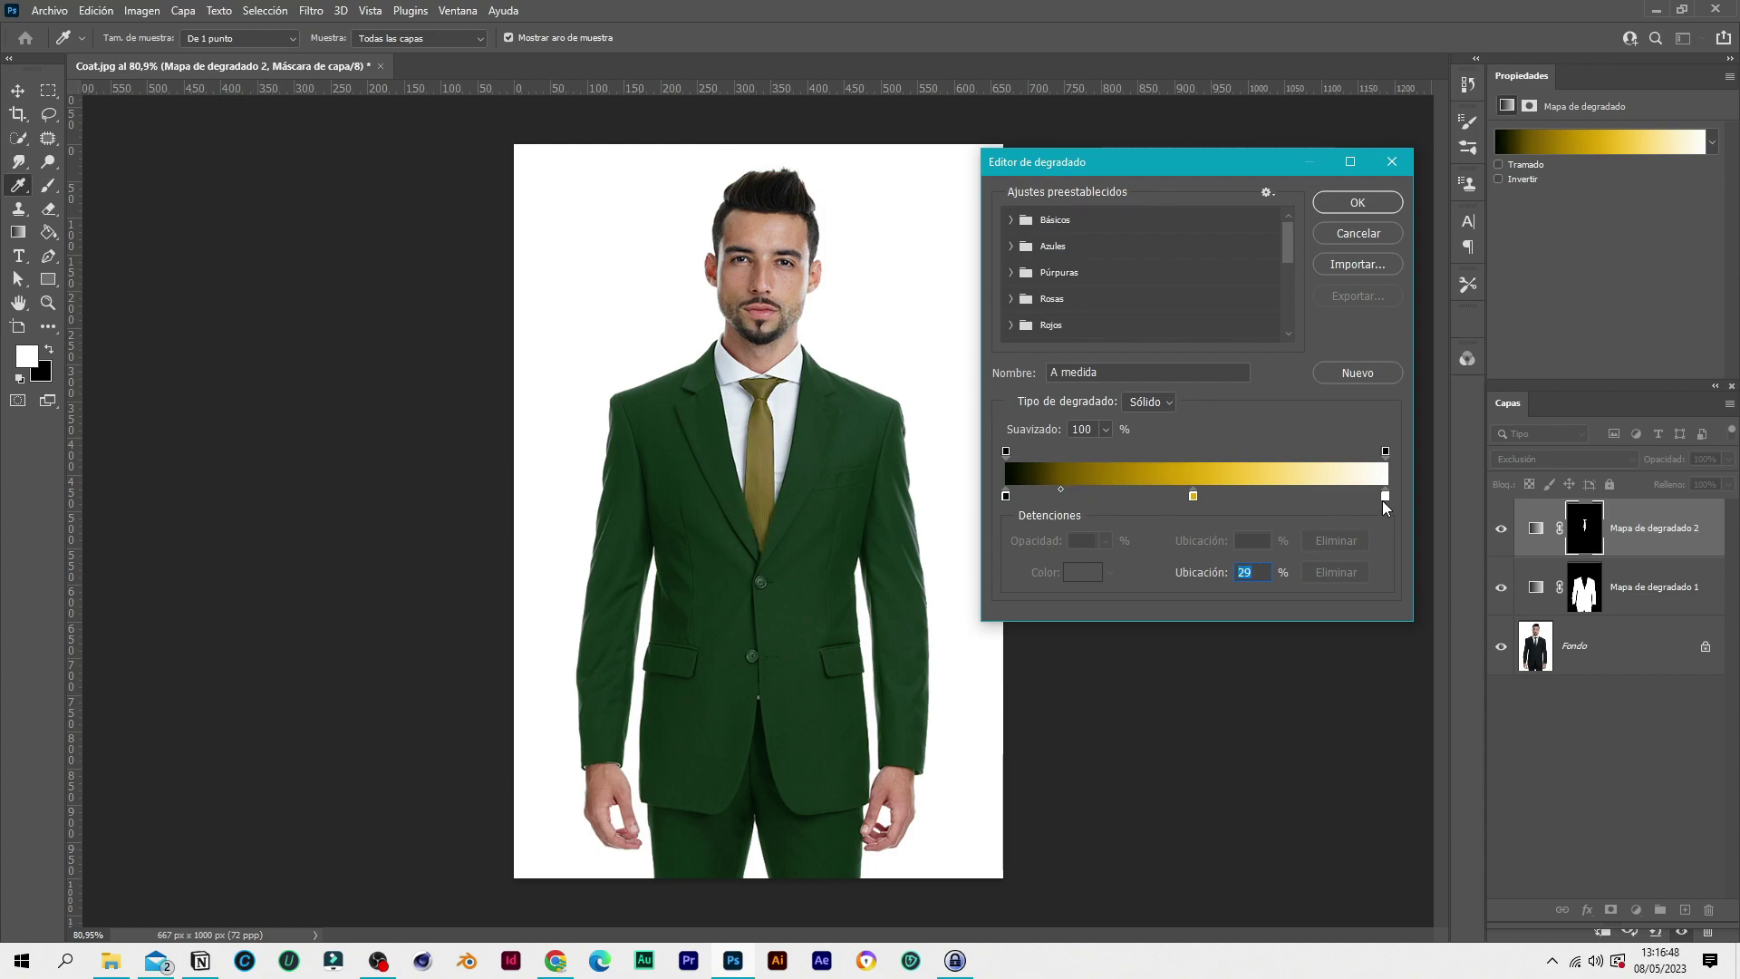
{"action": "mouse_move", "coordinate": [1193, 496]}
{"action": "left_mouse_down"}
{"action": "mouse_move", "coordinate": [1279, 496]}
{"action": "mouse_move", "coordinate": [1170, 496]}
{"action": "mouse_move", "coordinate": [1224, 496]}
{"action": "left_mouse_up"}
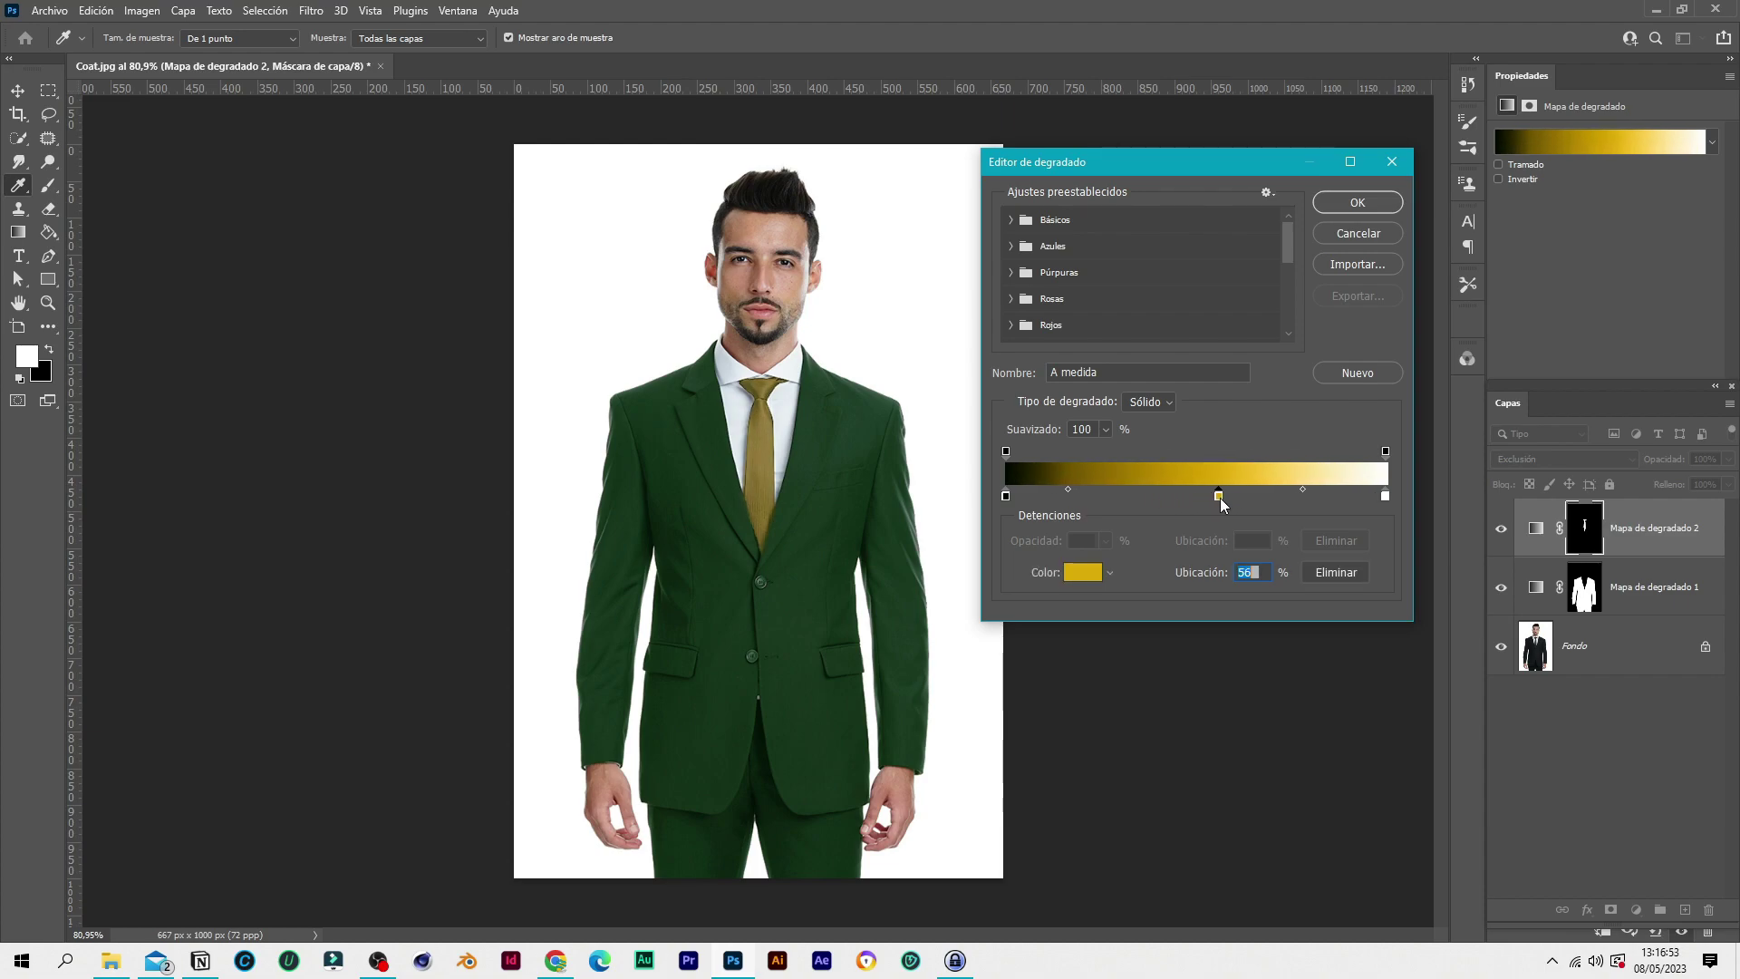
{"action": "left_click", "coordinate": [1358, 203]}
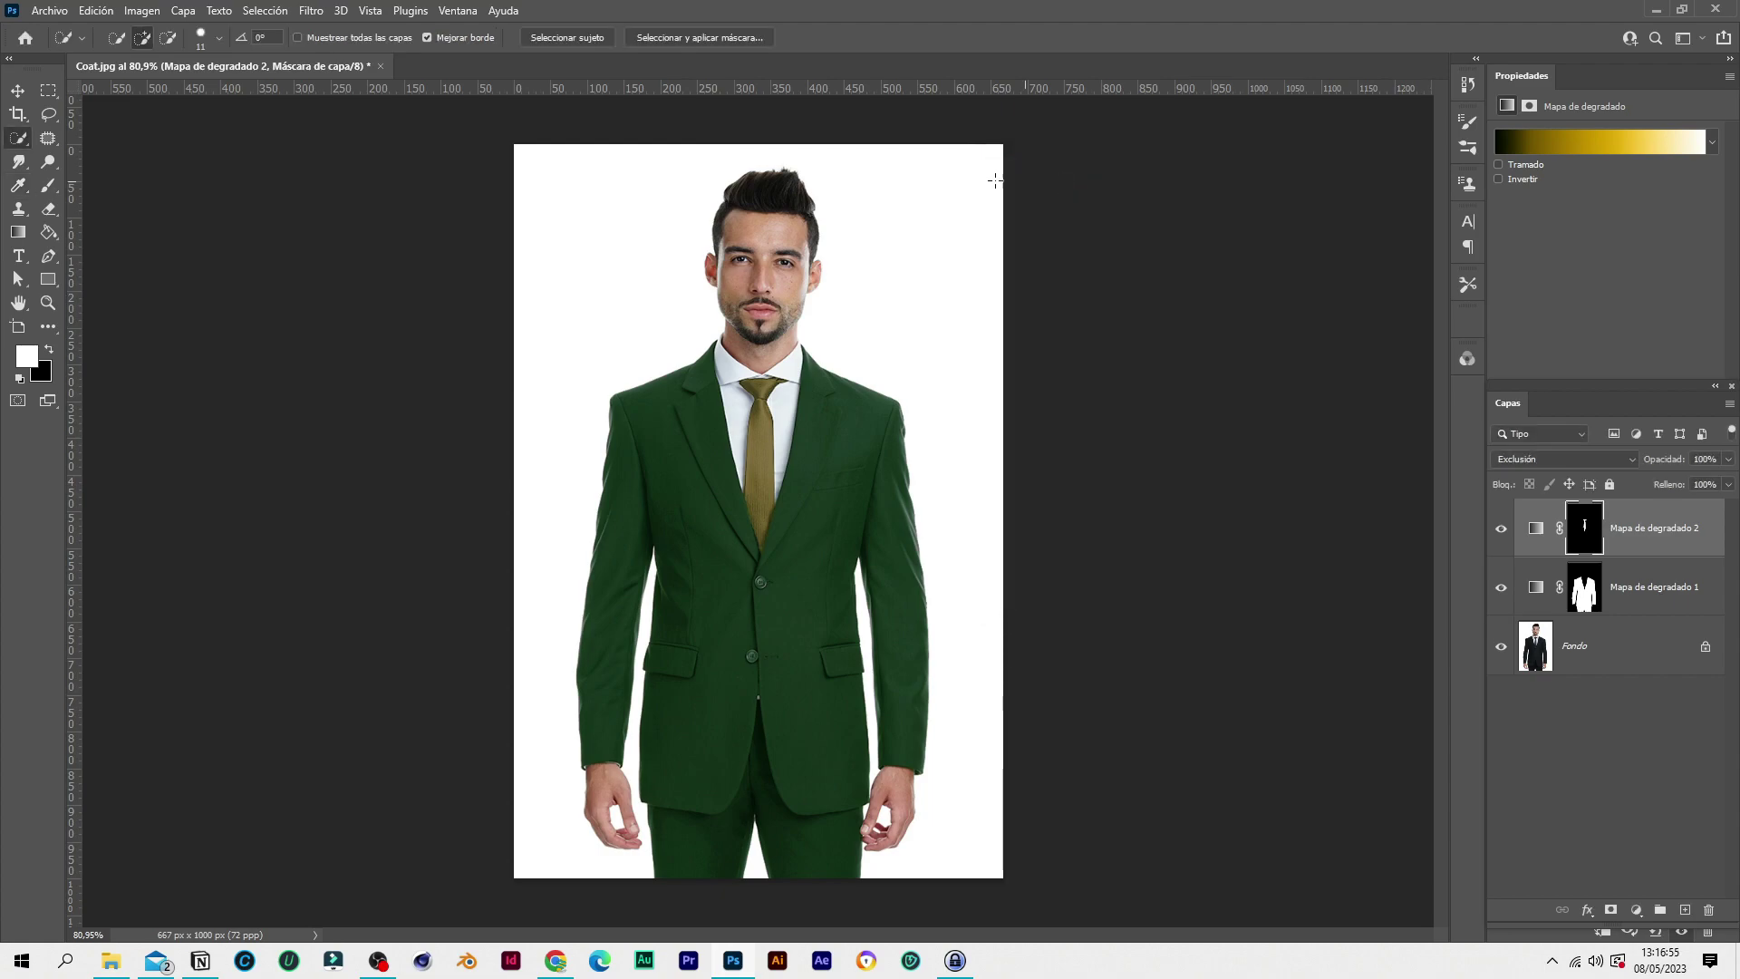
{"action": "left_click", "coordinate": [1501, 531]}
{"action": "left_click", "coordinate": [1501, 589]}
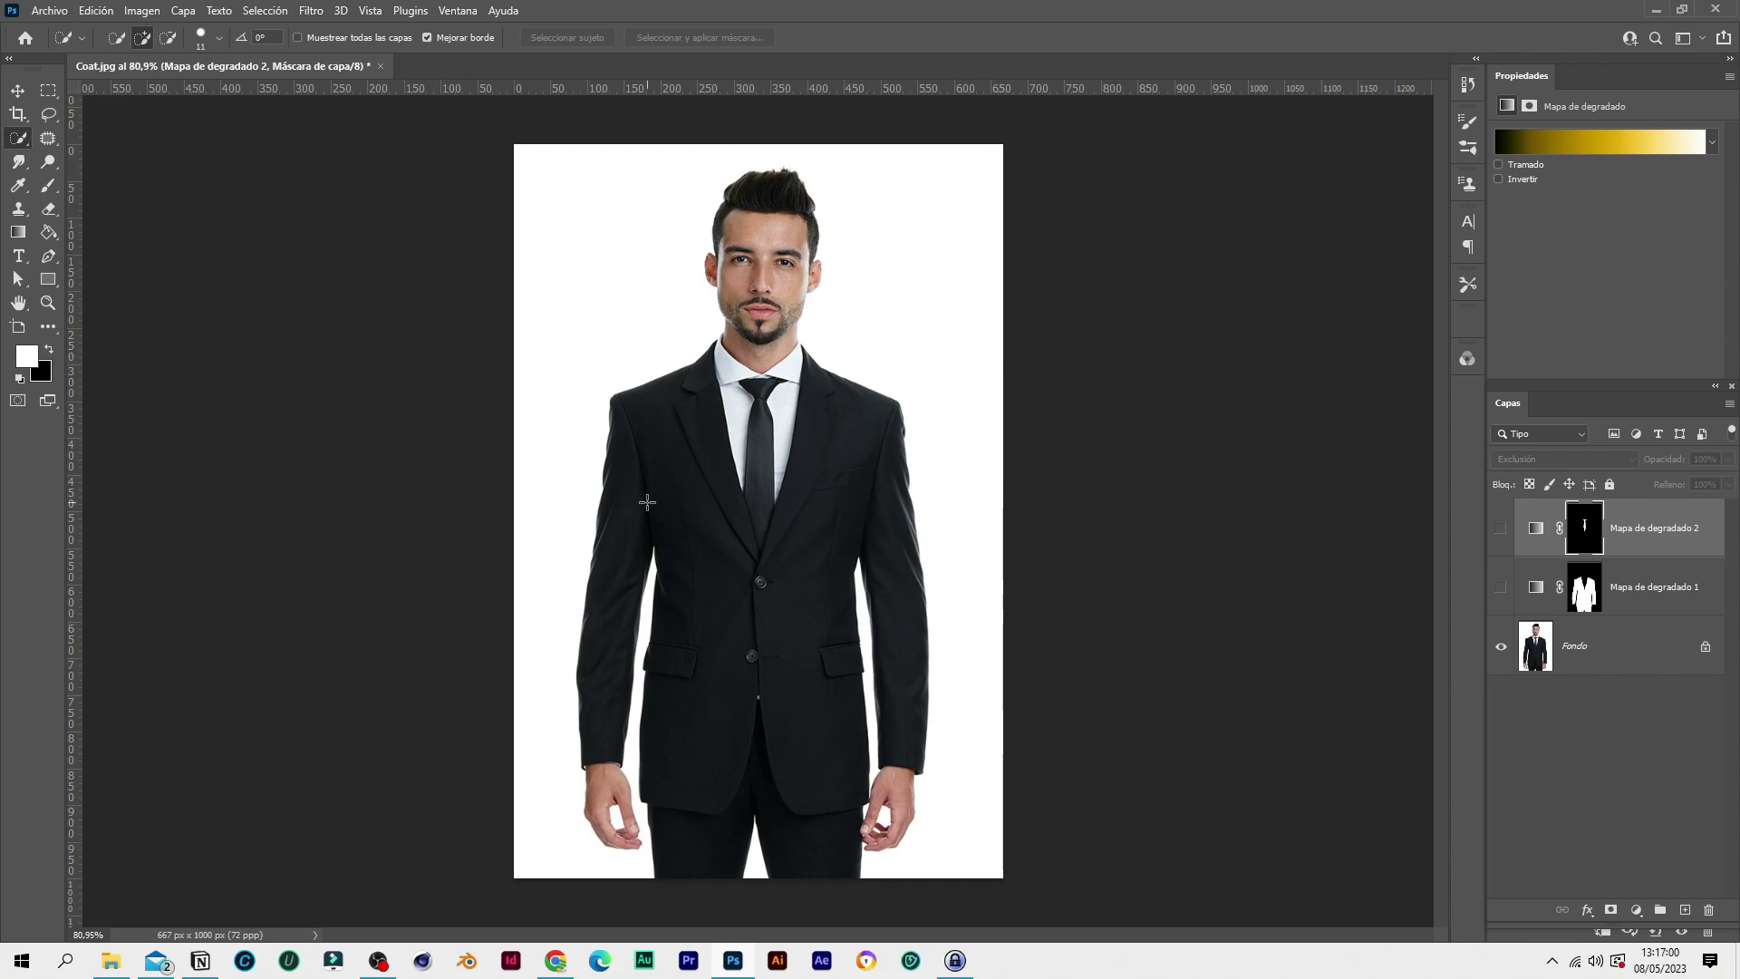
{"action": "left_click", "coordinate": [1501, 530]}
{"action": "left_click", "coordinate": [1501, 587]}
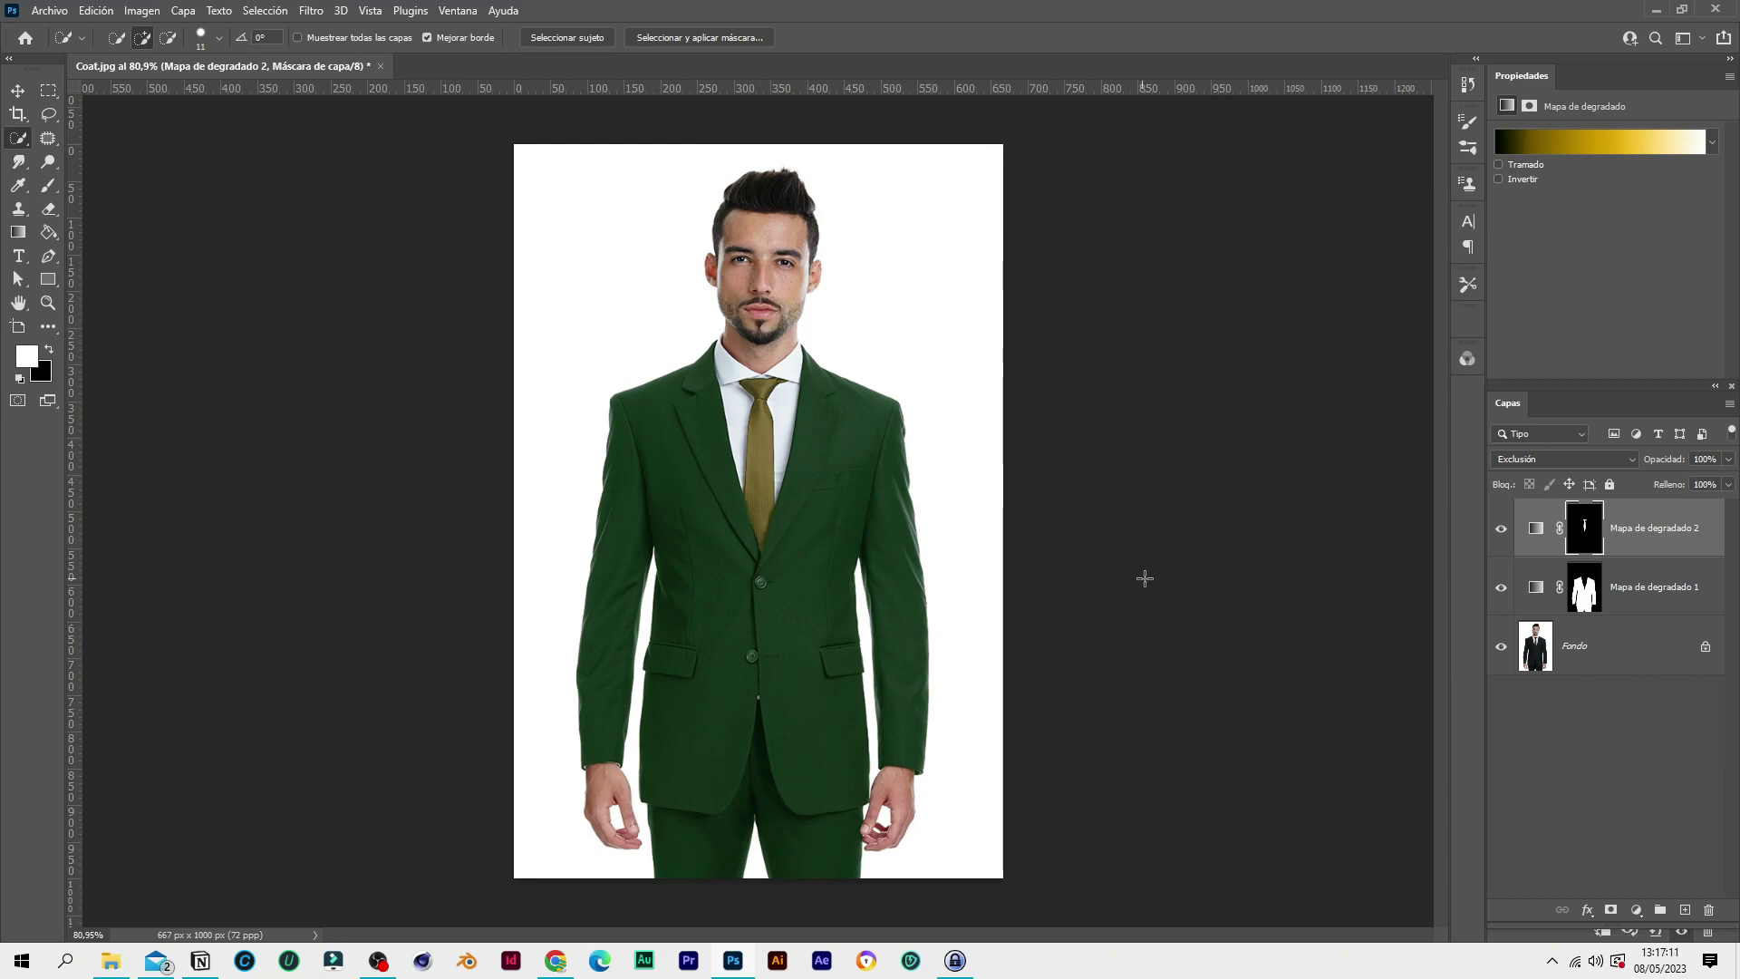
{"action": "left_click", "coordinate": [1633, 594]}
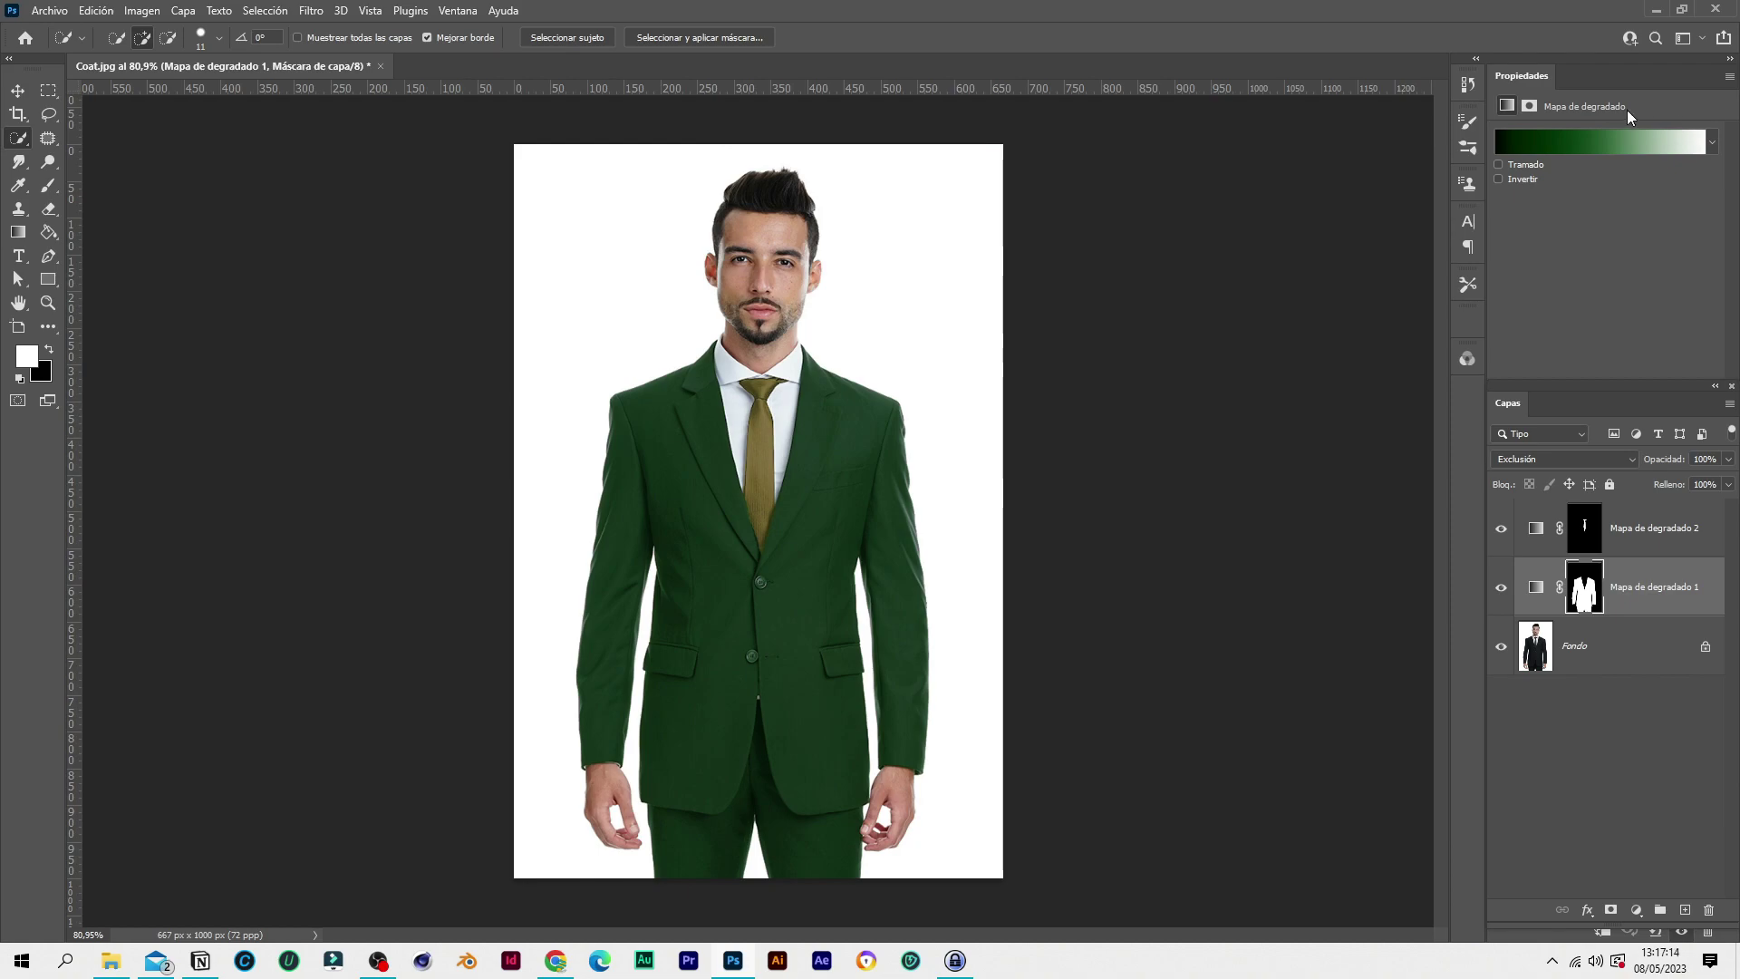
Recolor the suit Gradient Map's middle stop from green to bright crimson red (about #ff133f)
{"action": "left_click", "coordinate": [1580, 140]}
{"action": "left_click", "coordinate": [1165, 496]}
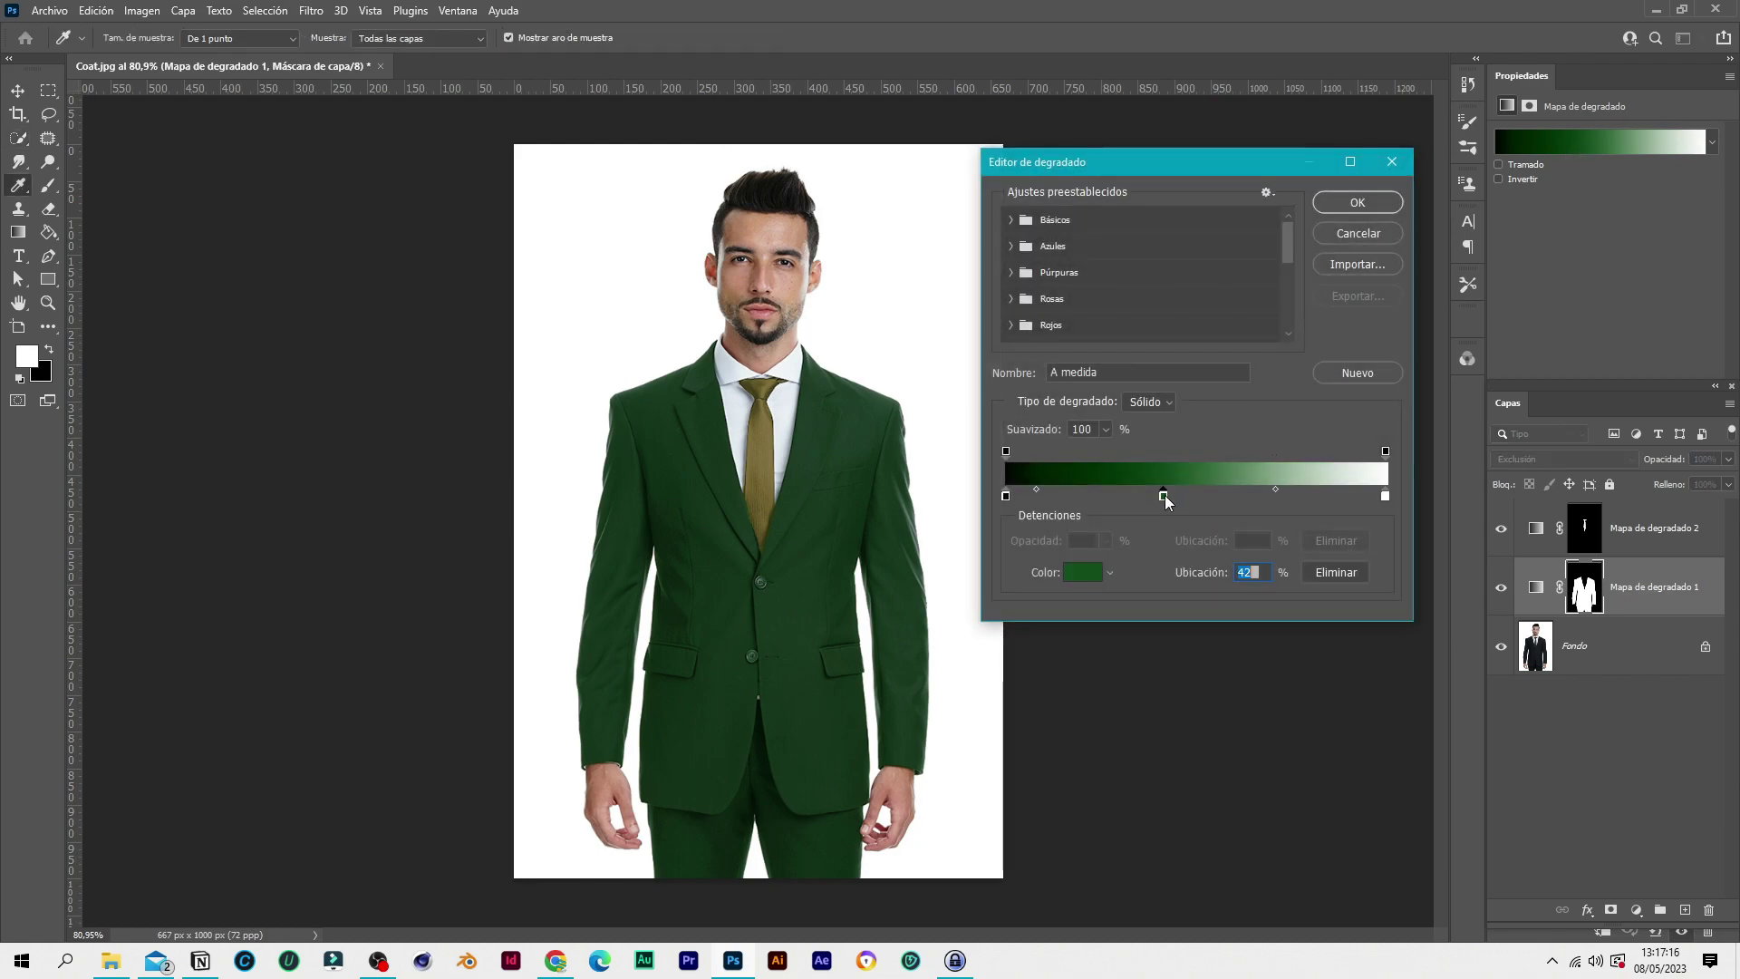
{"action": "left_click", "coordinate": [1110, 574]}
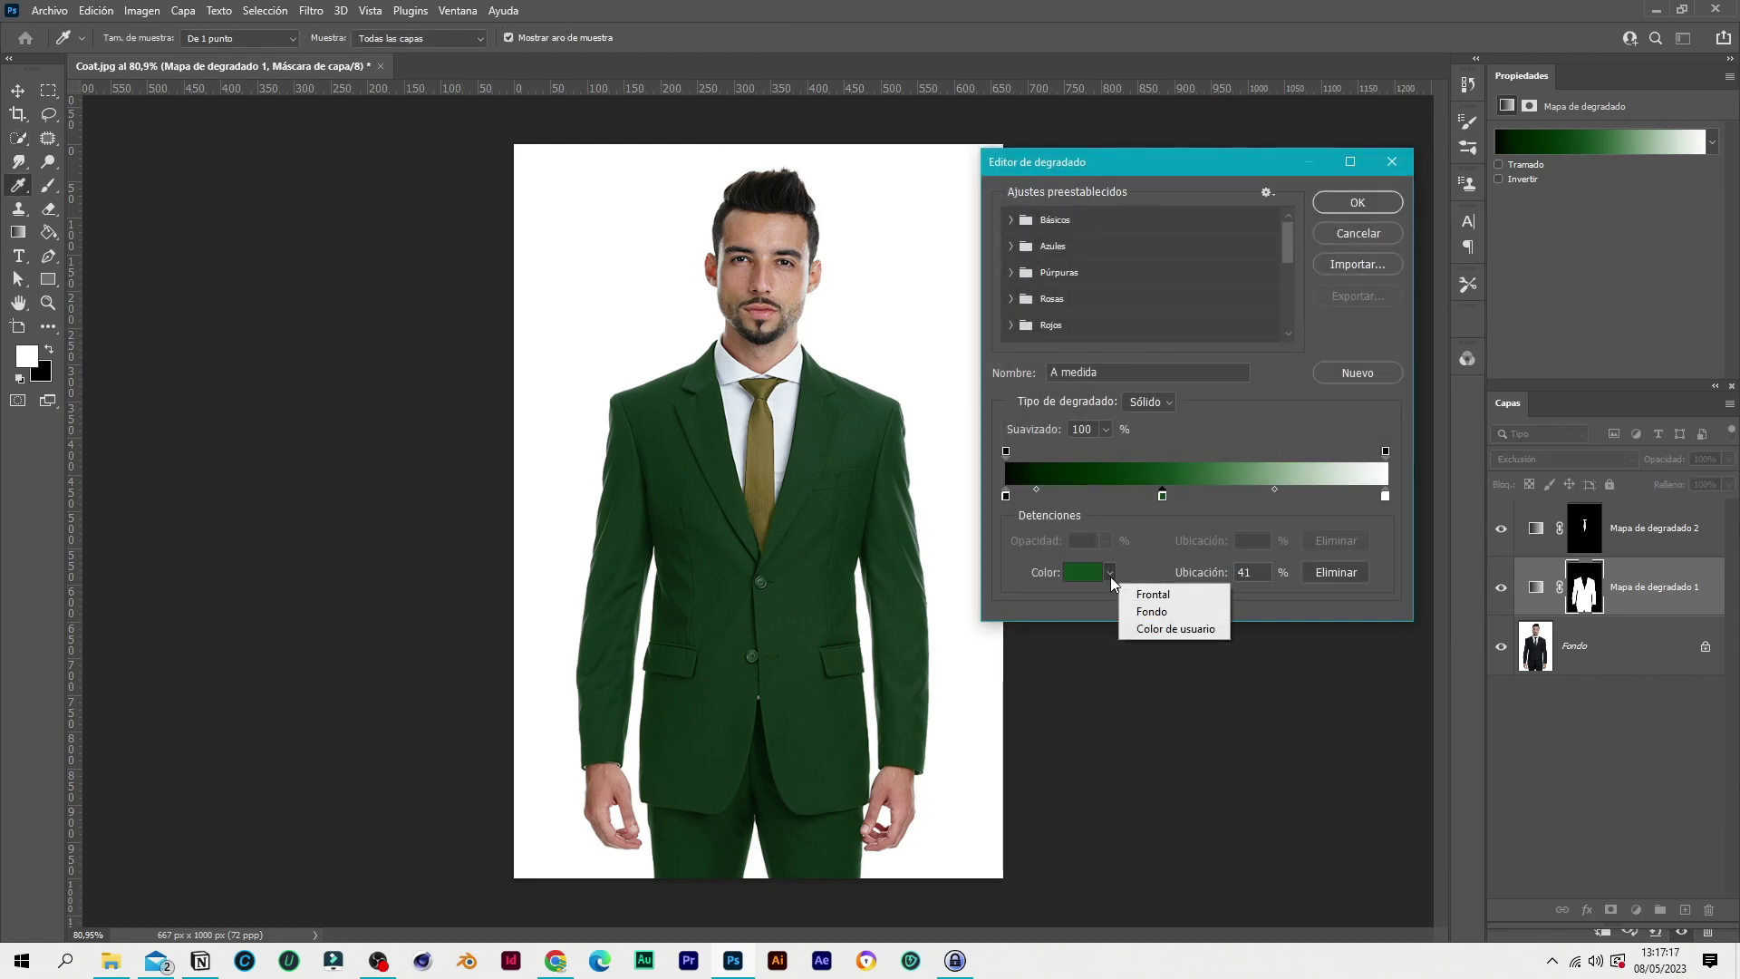
{"action": "left_click", "coordinate": [1088, 573]}
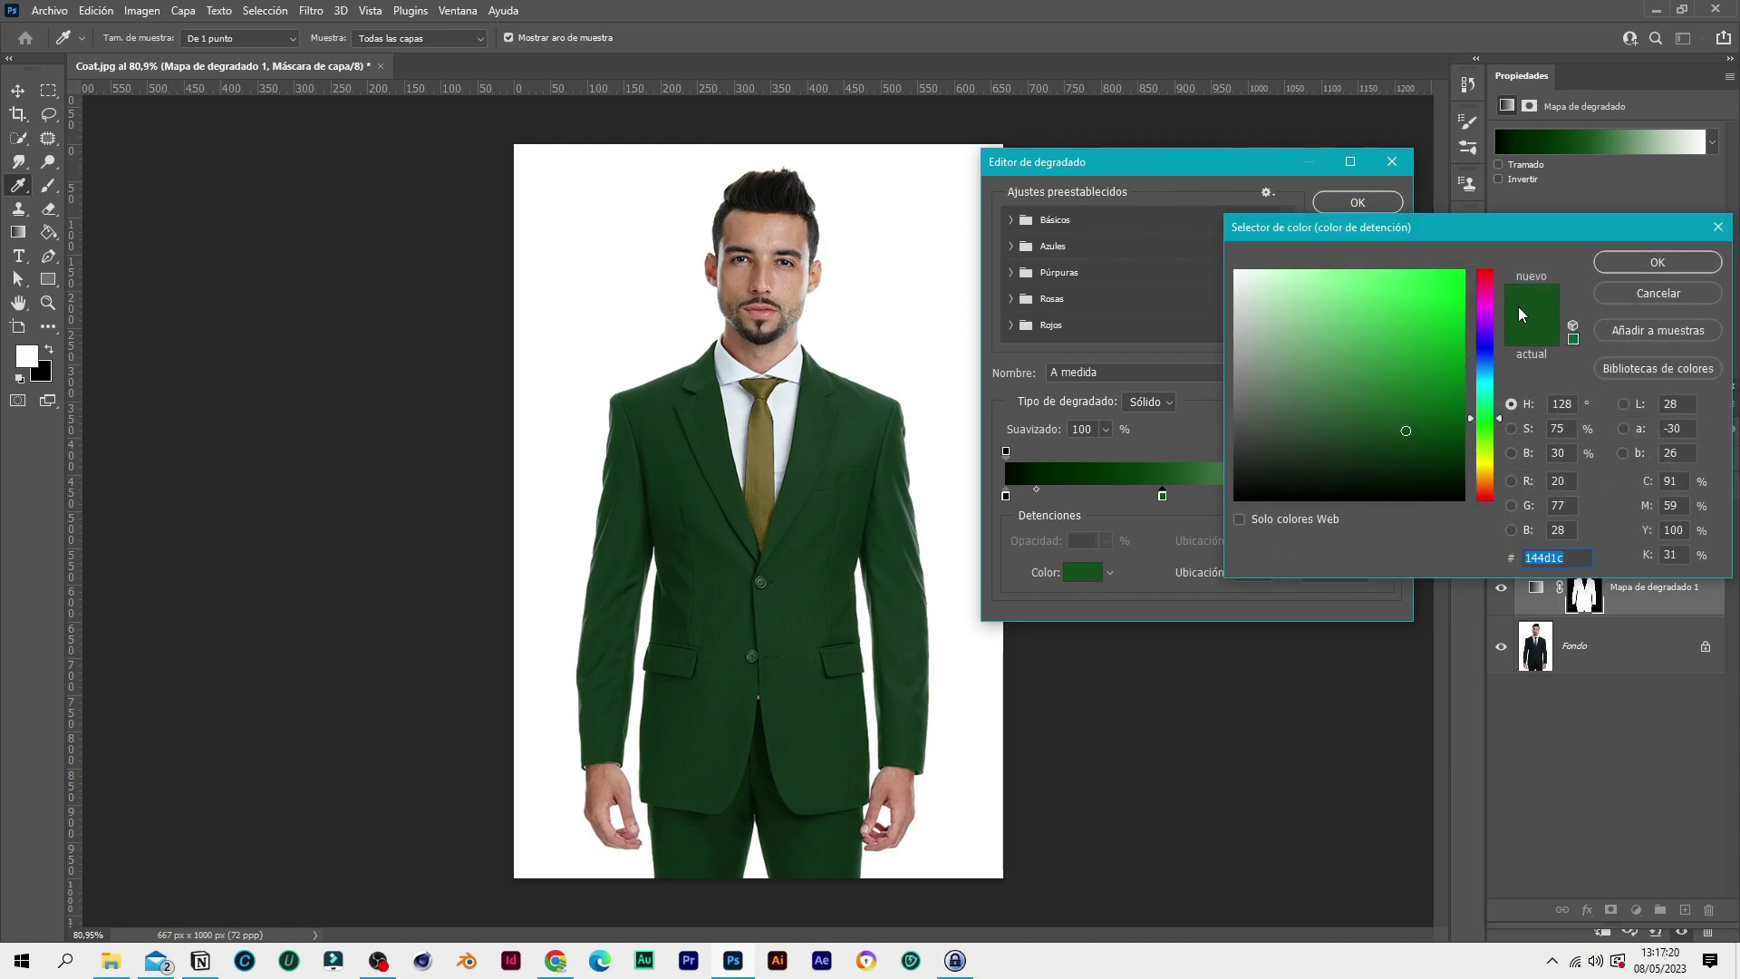
{"action": "type", "text": "ff133f"}
{"action": "left_click", "coordinate": [1451, 269]}
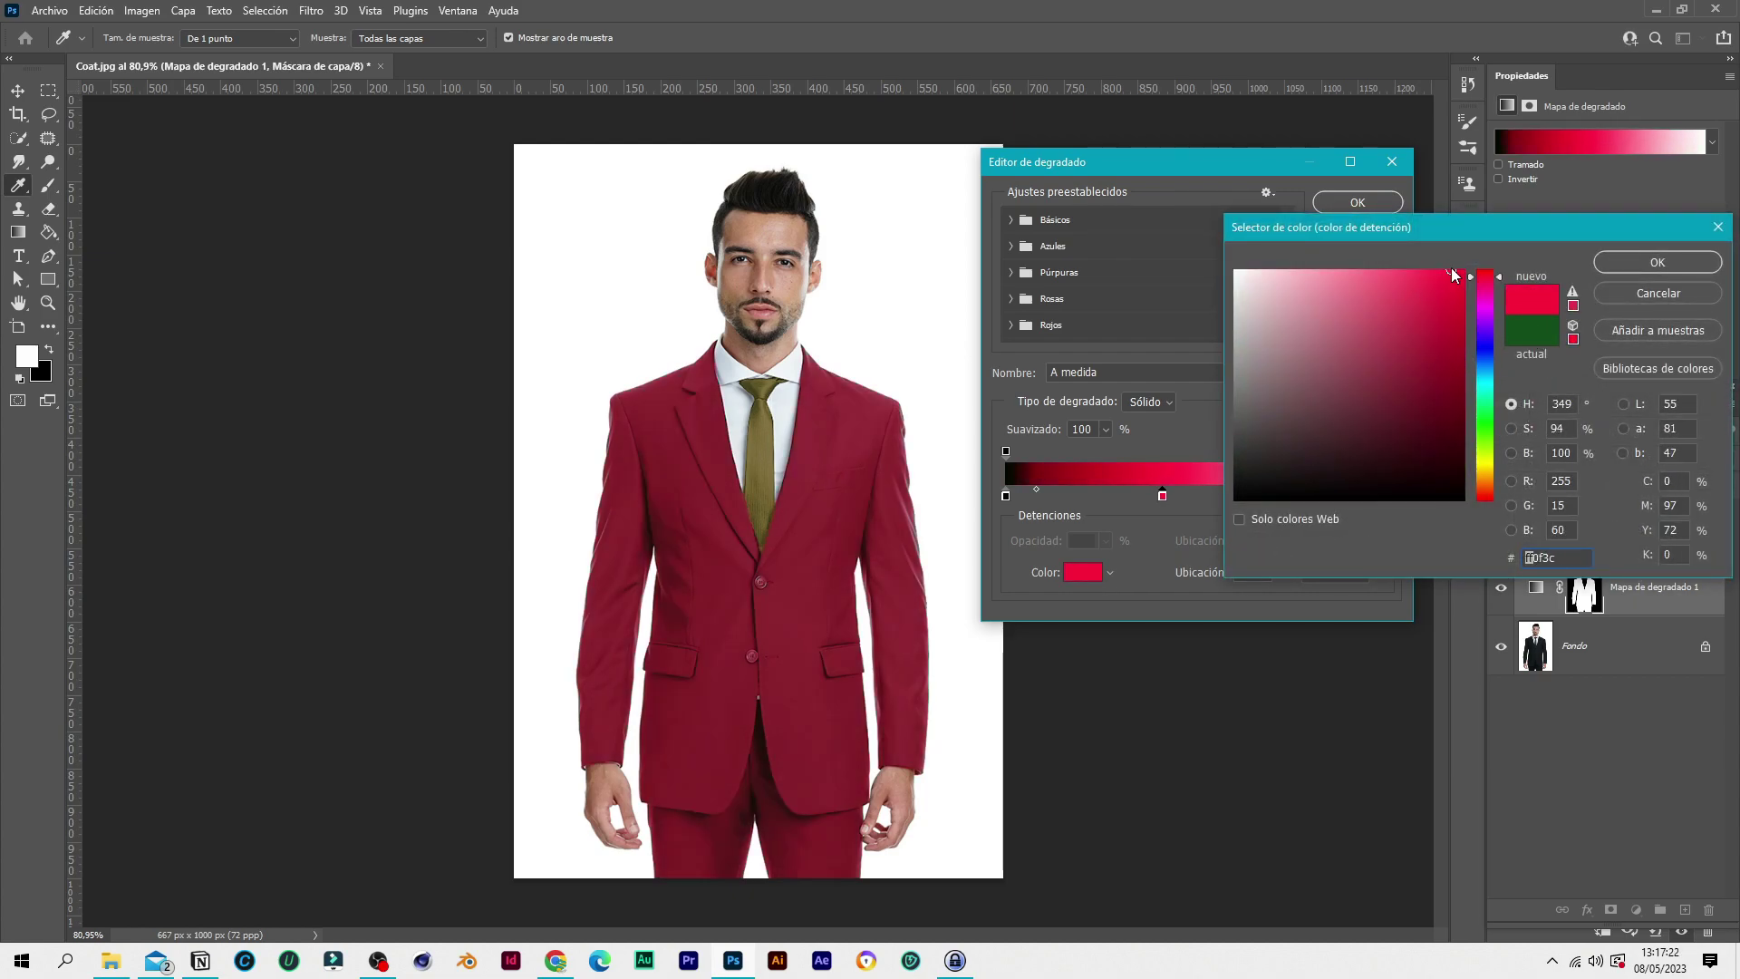
{"action": "left_click", "coordinate": [1658, 262]}
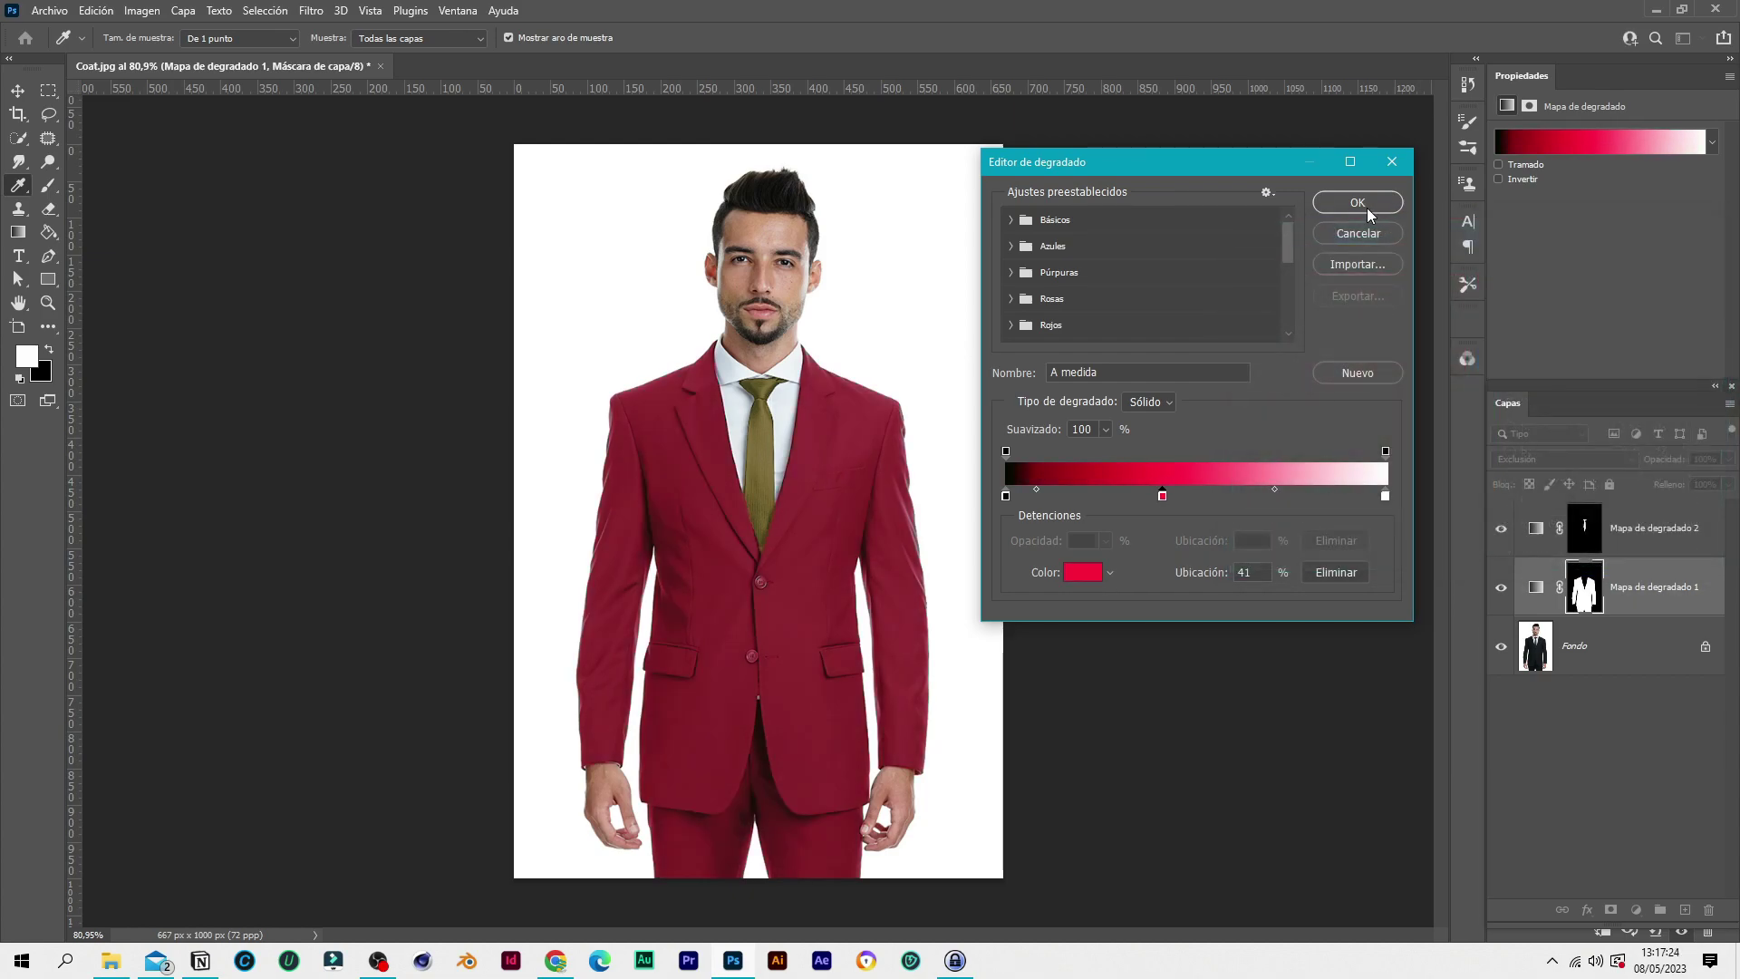
{"action": "left_click", "coordinate": [1364, 205]}
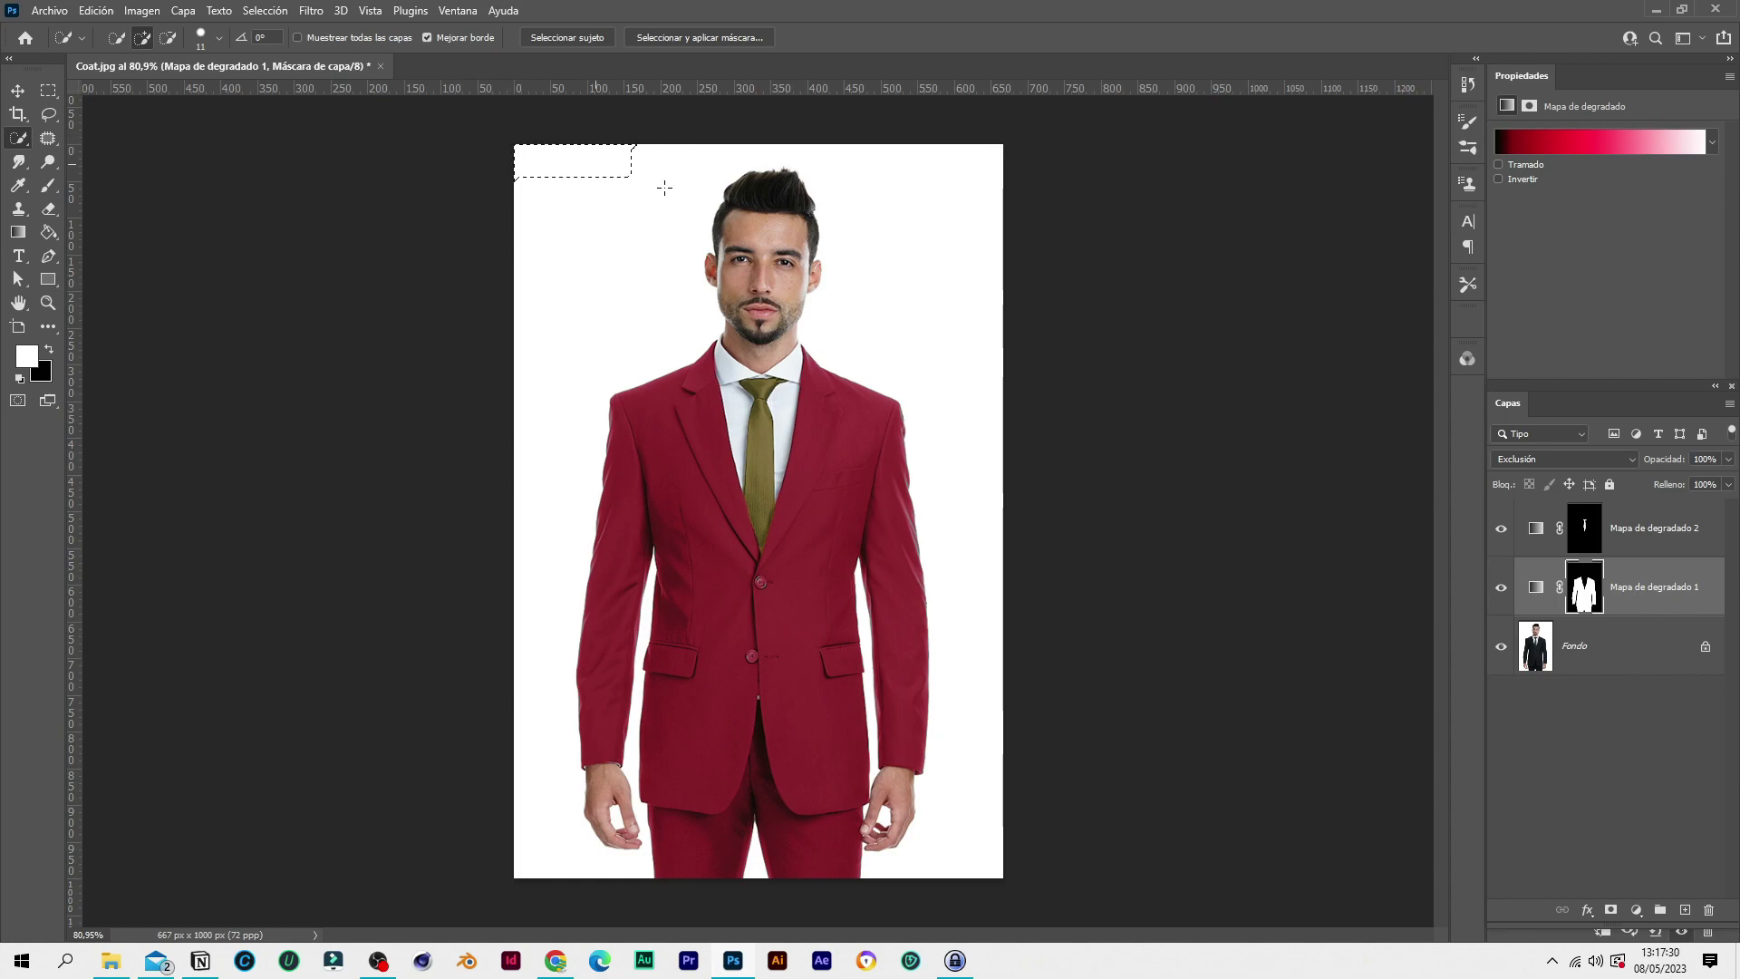
Clear the leftover marquee selection at the image's top-left corner
{"action": "left_click", "coordinate": [535, 155], "text": "alt"}
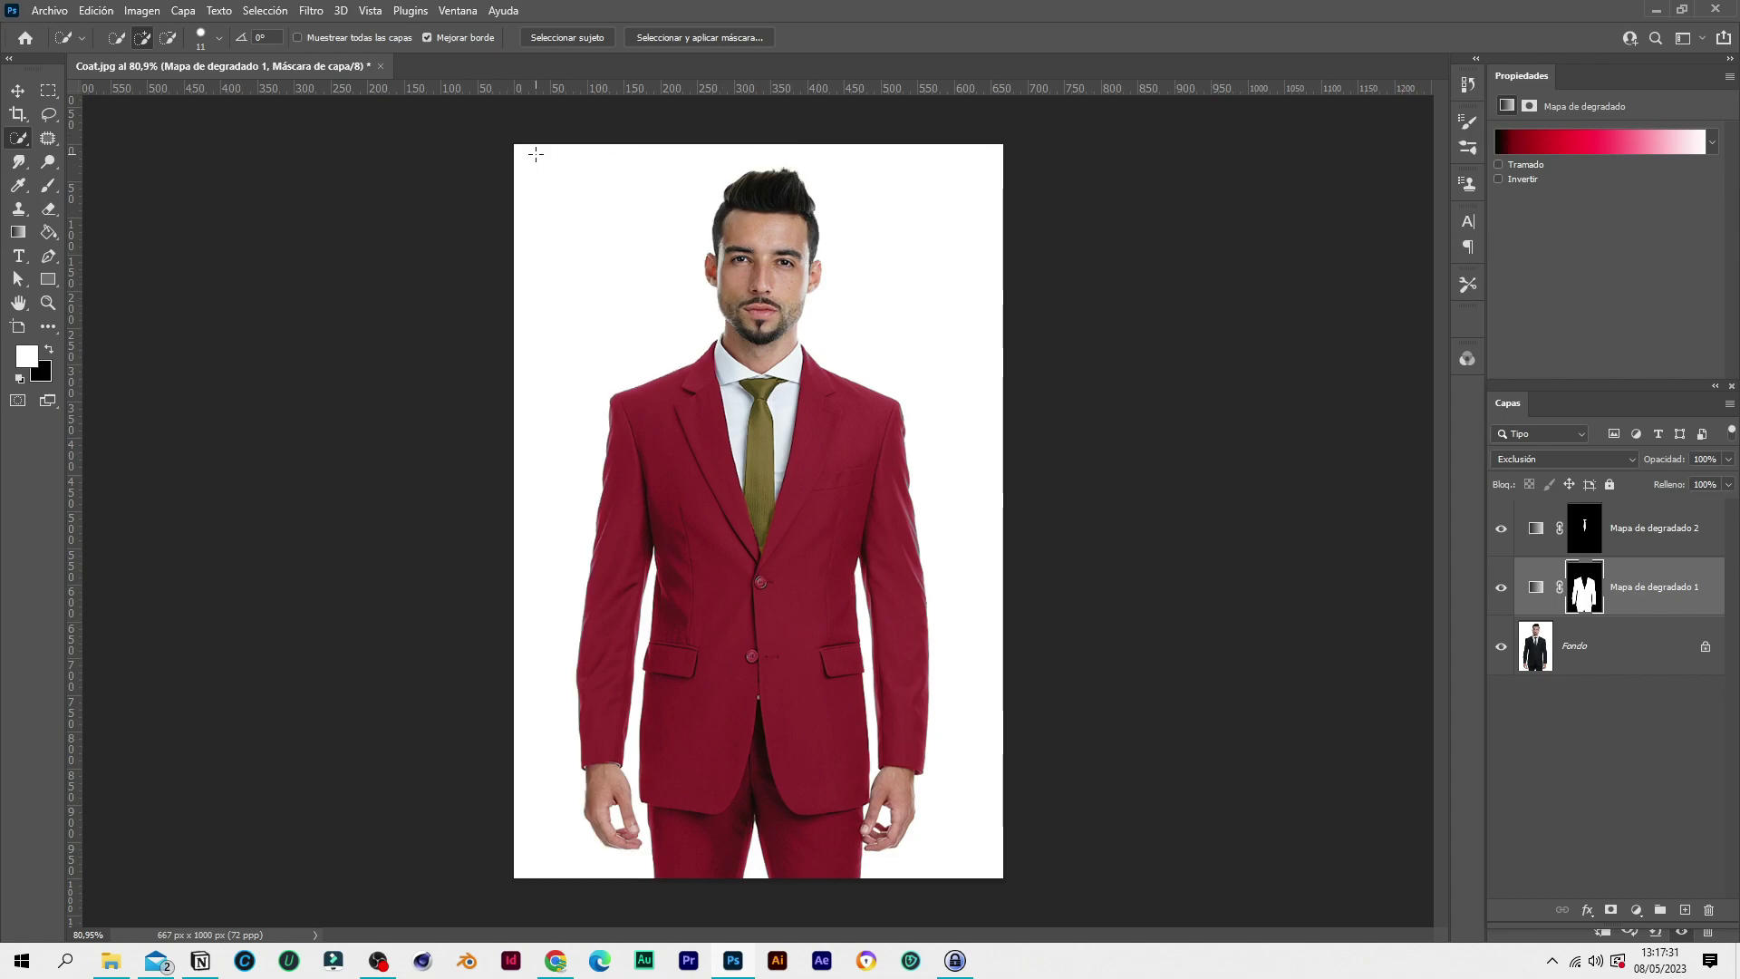